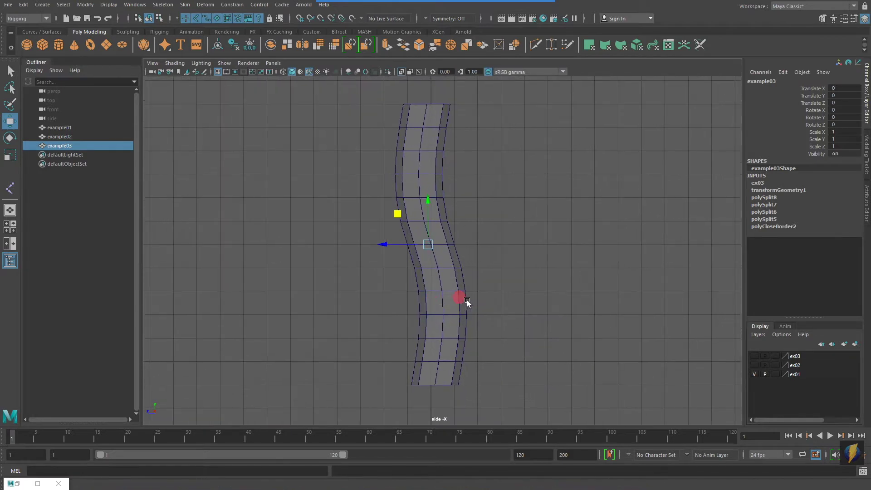
# Create a seven-joint chain along the centre line of the curved tube, from its base to its upper end, in the side view
pyautogui.click(169, 6)
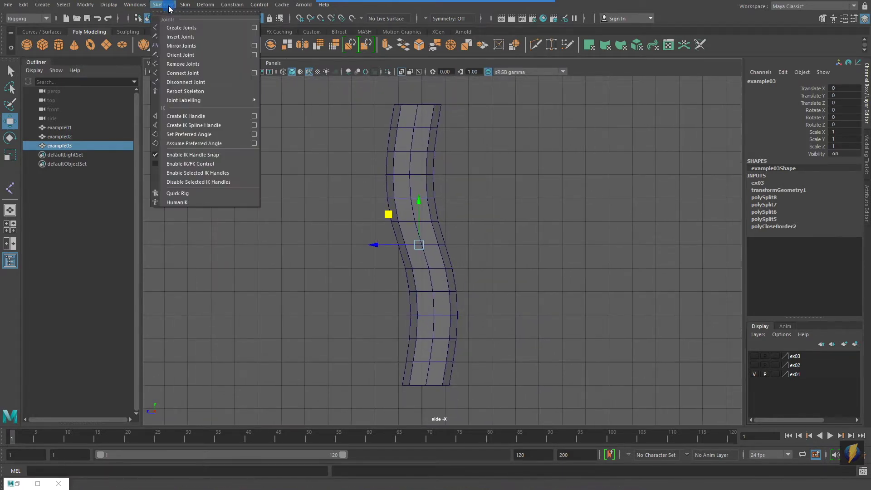
pyautogui.click(179, 27)
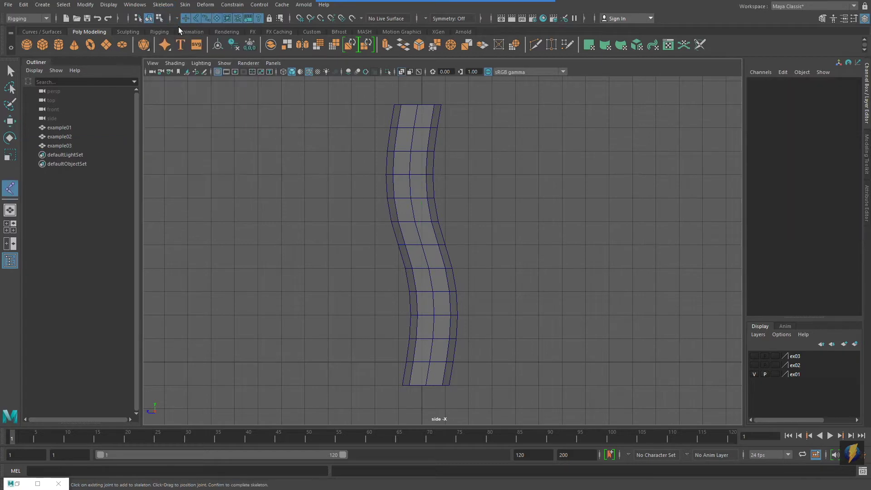
pyautogui.click(425, 389)
pyautogui.click(434, 340)
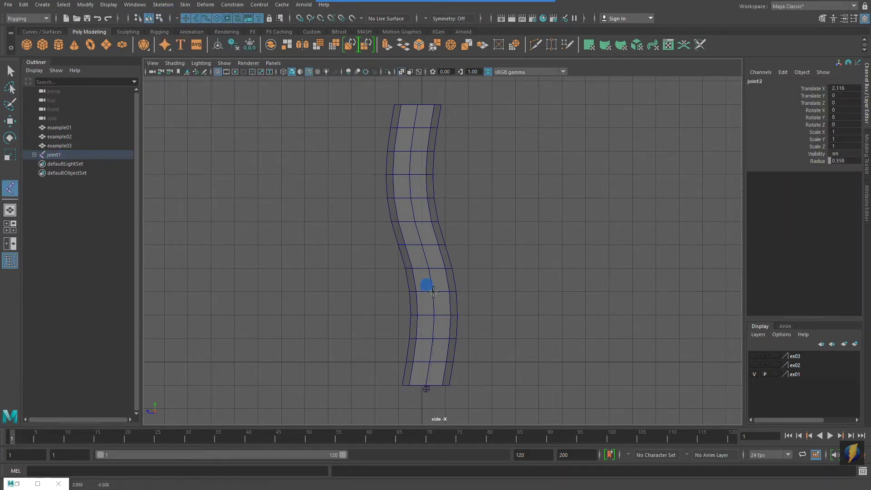
pyautogui.click(428, 243)
pyautogui.click(411, 198)
pyautogui.moveTo(410, 164); pyautogui.dragTo(410, 153)
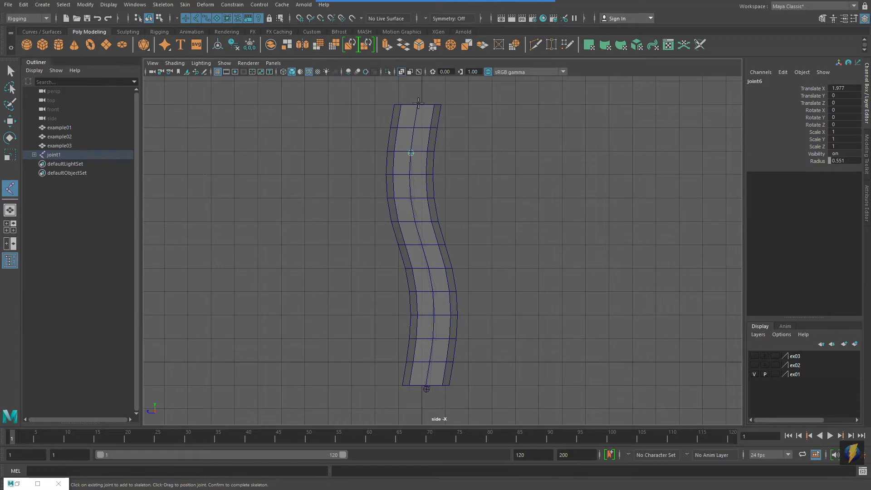
pyautogui.click(418, 104)
pyautogui.press('Return')
# Switch to the full perspective view and display the tube shaded
pyautogui.press('space')
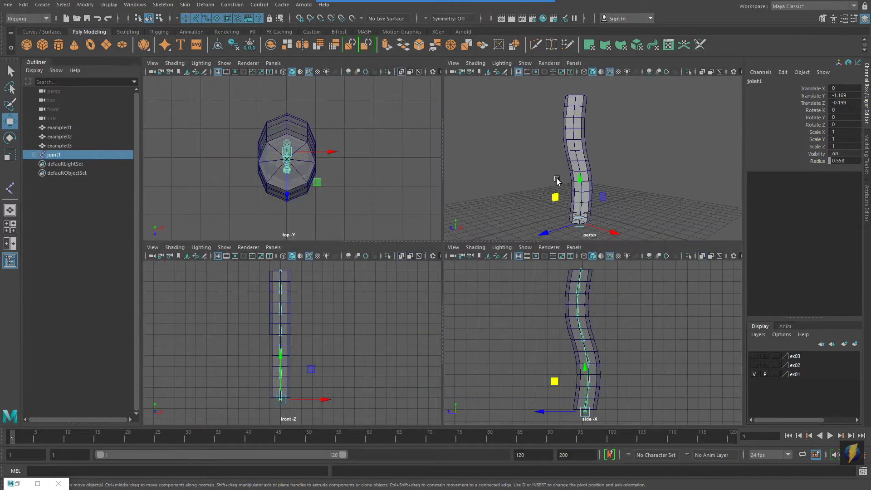
pyautogui.press('space')
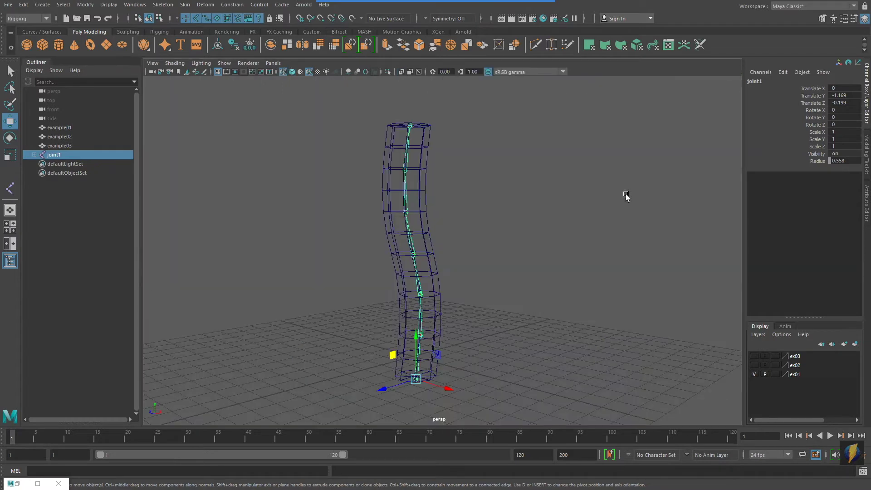
pyautogui.moveTo(347, 258)
pyautogui.keyDown('alt'); pyautogui.mouseDown()
pyautogui.moveTo(611, 255)
pyautogui.moveTo(395, 254)
pyautogui.moveTo(516, 265)
pyautogui.moveTo(475, 258)
pyautogui.mouseUp(); pyautogui.keyUp('alt')
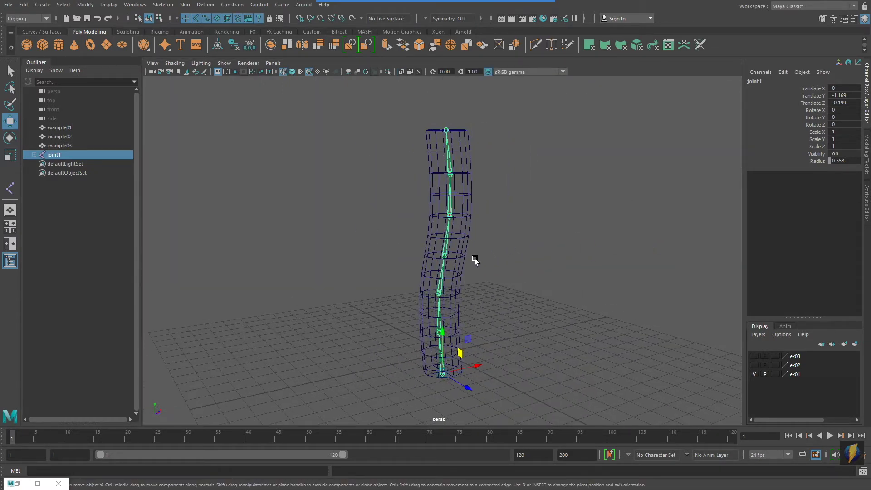
pyautogui.press('5')
pyautogui.keyDown('alt'); pyautogui.moveTo(525, 286); pyautogui.dragTo(522, 280); pyautogui.keyUp('alt')
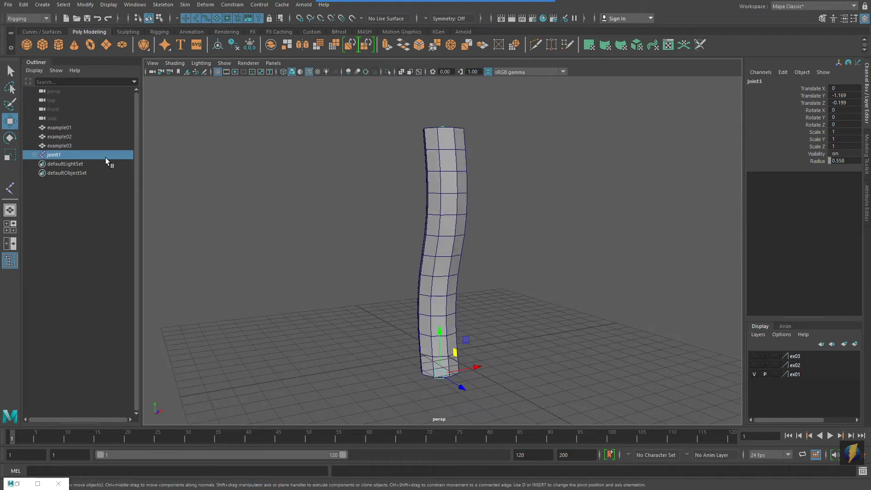
# Expand the joint chain and rename the whole hierarchy by replacing "joint" with "A_"
pyautogui.keyDown('shift'); pyautogui.click(32, 153); pyautogui.keyUp('shift')
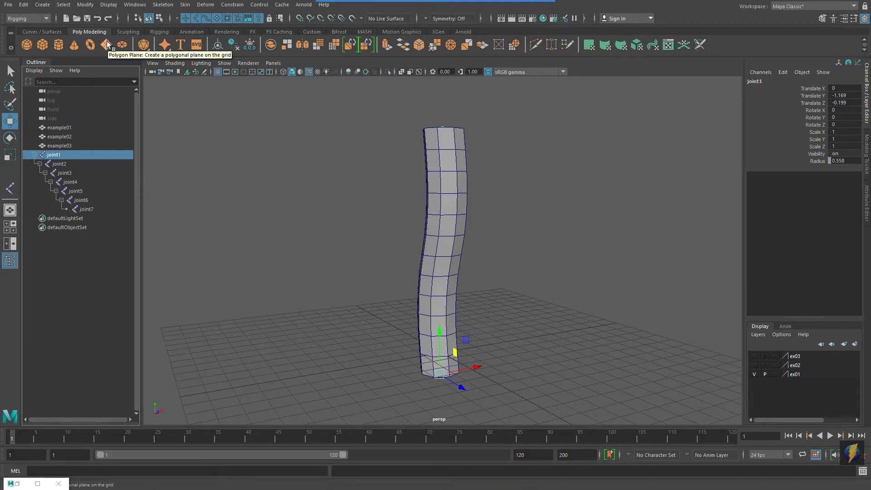
pyautogui.click(86, 4)
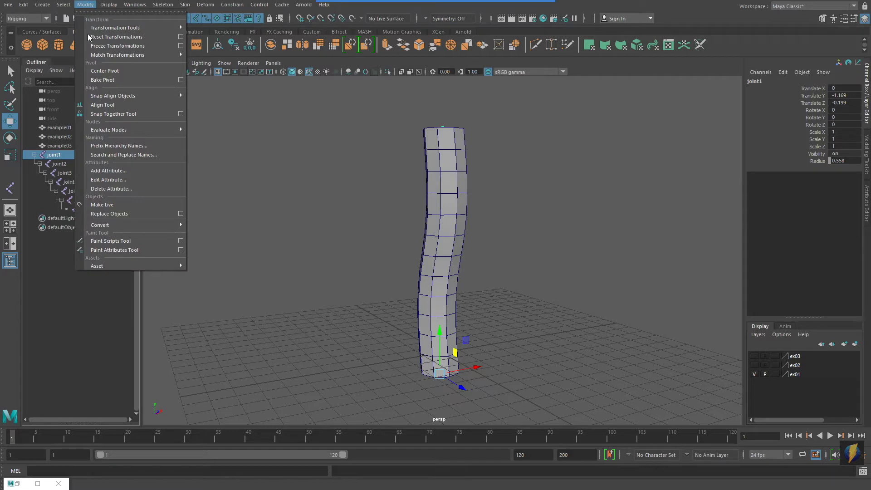
pyautogui.click(122, 154)
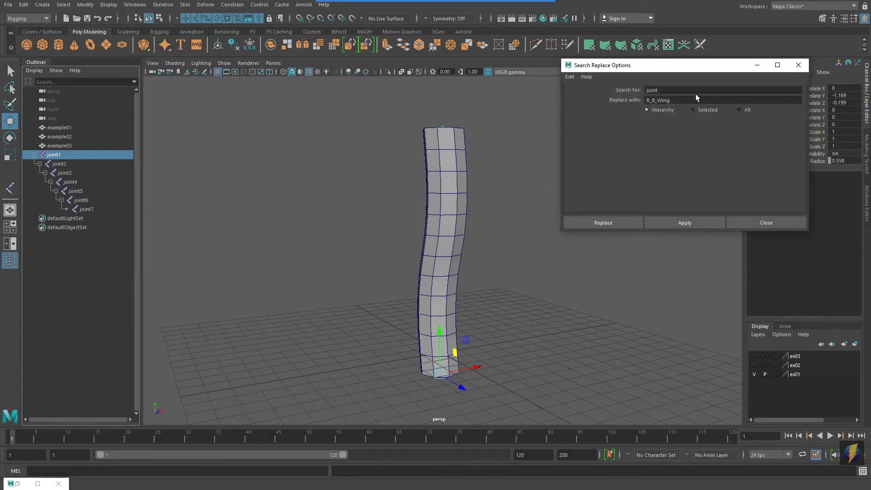
pyautogui.click(655, 98)
pyautogui.click(676, 90)
pyautogui.press('Tab')
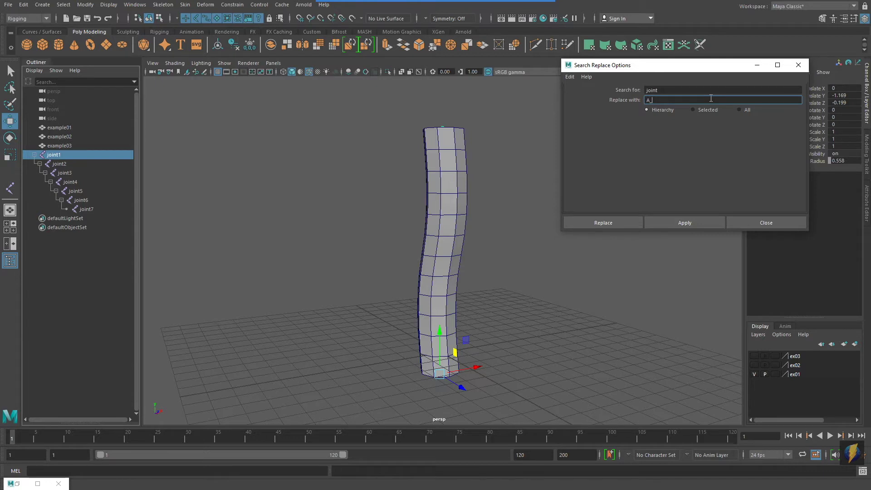
pyautogui.click(696, 223)
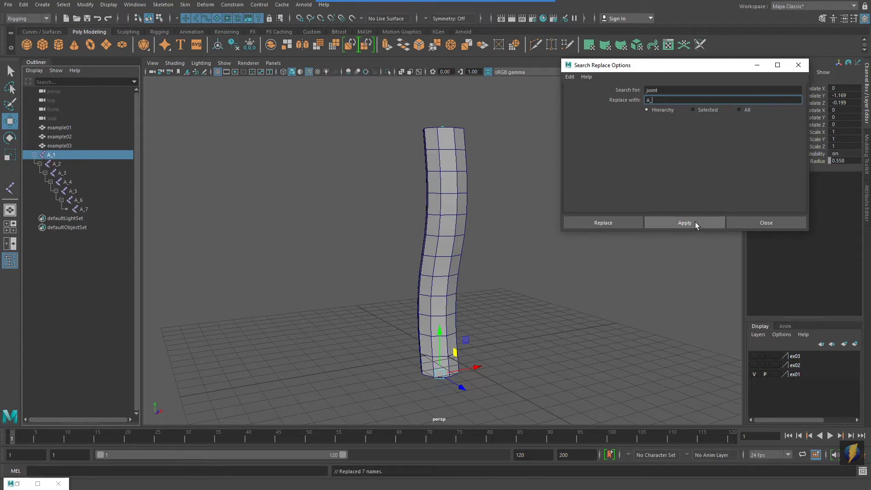
pyautogui.click(762, 221)
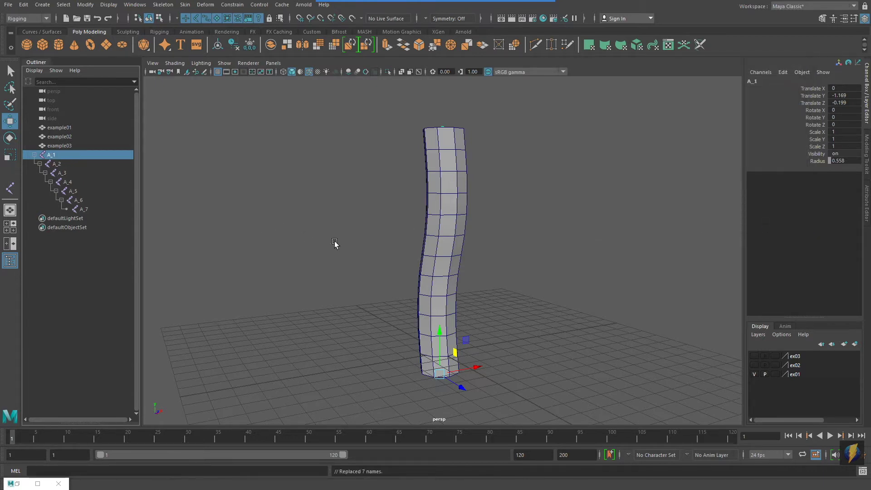
# Examine the joint chain in wireframe by walking the selection up from A_7 to A_1, and return to shaded display
pyautogui.keyDown('alt'); pyautogui.moveTo(450, 281); pyautogui.dragTo(359, 280); pyautogui.keyUp('alt')
pyautogui.keyDown('alt'); pyautogui.moveTo(359, 279); pyautogui.dragTo(394, 278, button='right'); pyautogui.keyUp('alt')
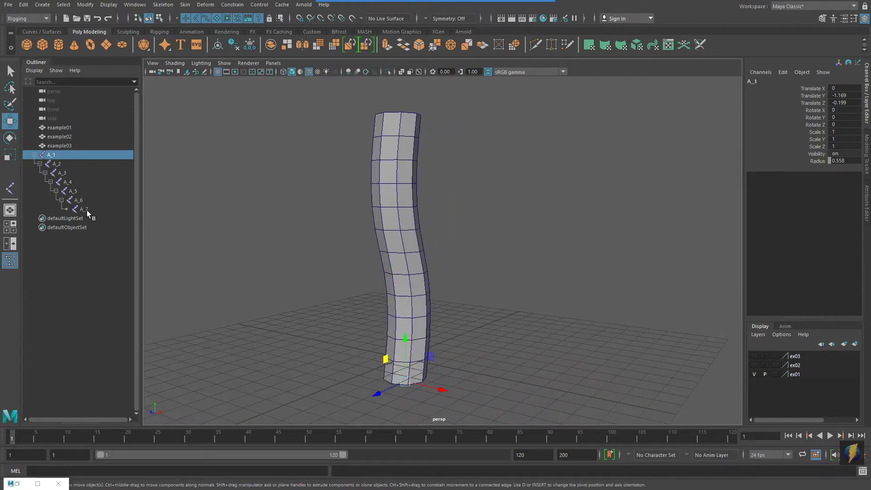
pyautogui.press('4')
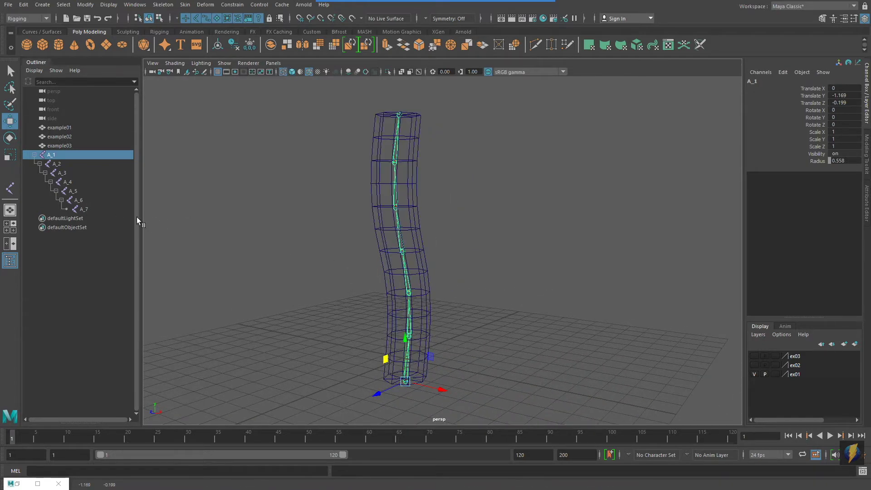
pyautogui.click(83, 208)
pyautogui.press('Up')
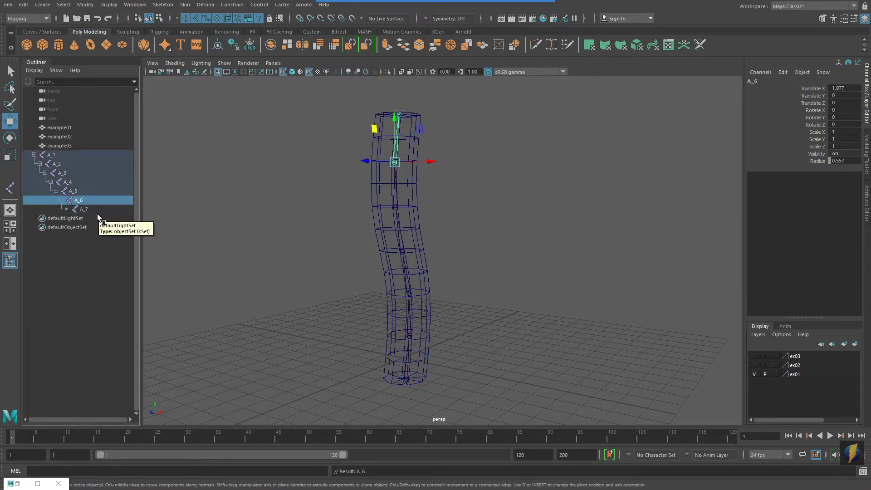
pyautogui.press('Up')
pyautogui.press('Up')
pyautogui.press('Up')
pyautogui.press('Up')
pyautogui.press('Up')
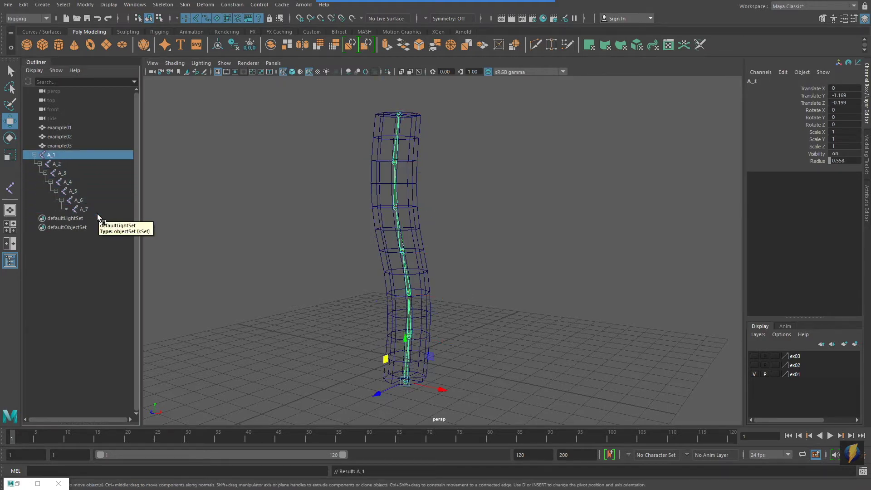
pyautogui.press('5')
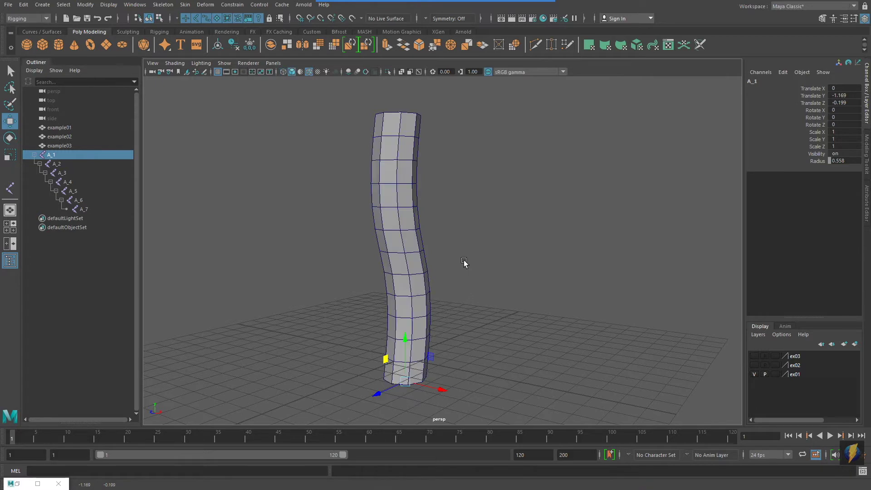
# Bind the example01 mesh to the A_1 joint hierarchy using the default Bind Skin settings
pyautogui.click(252, 272)
pyautogui.click(51, 155)
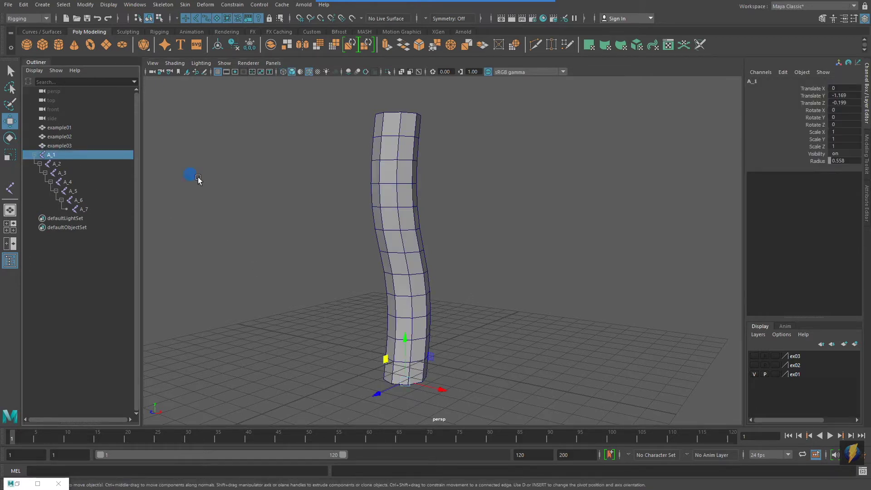
pyautogui.keyDown('shift'); pyautogui.click(417, 235); pyautogui.keyUp('shift')
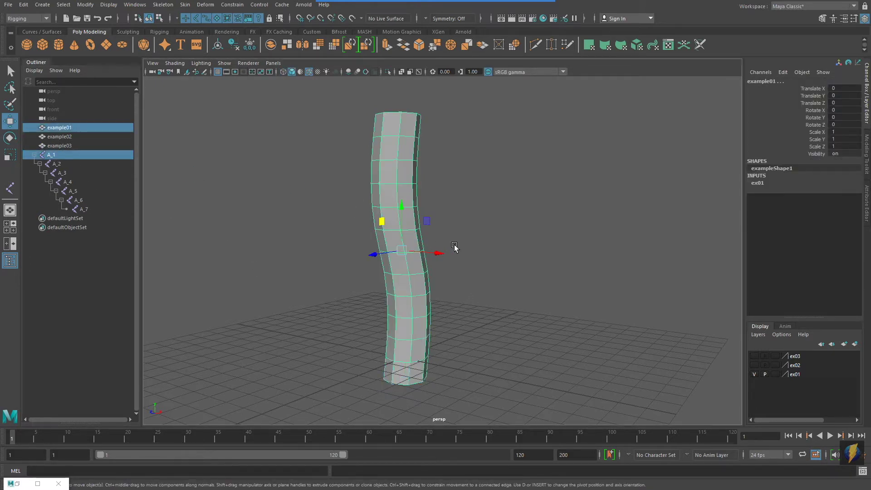
pyautogui.click(185, 5)
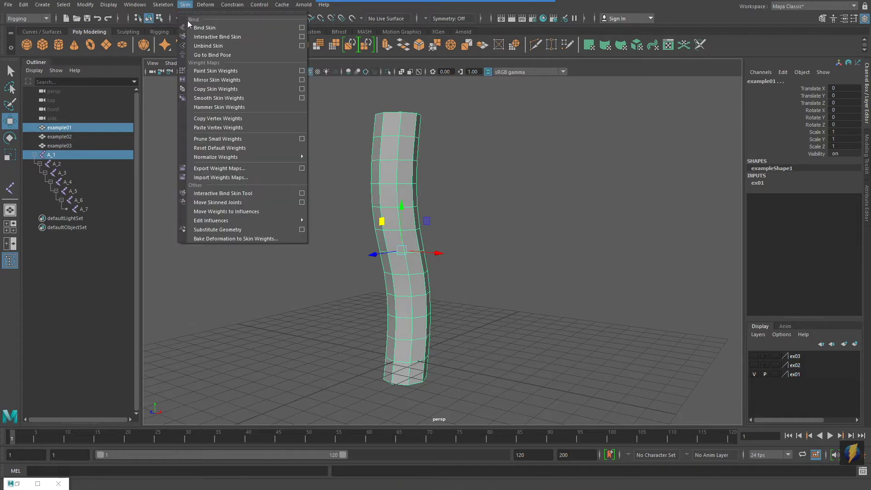
pyautogui.click(301, 28)
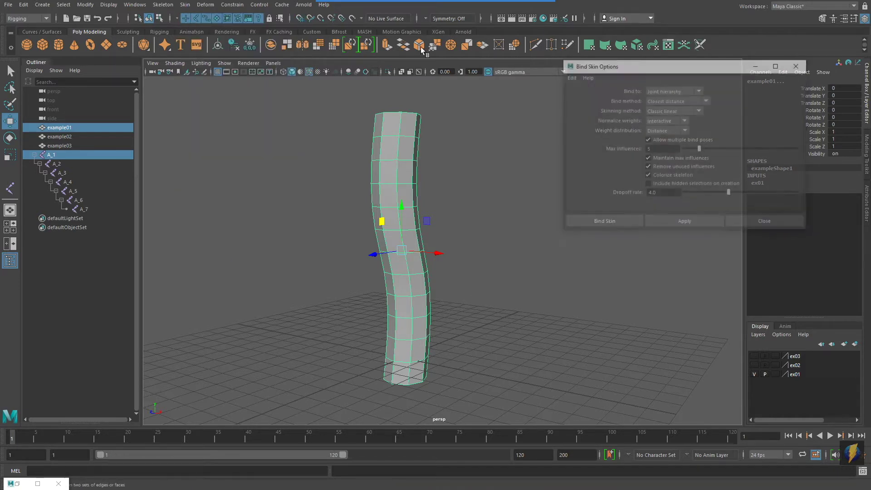
pyautogui.click(569, 77)
pyautogui.click(604, 90)
pyautogui.click(685, 223)
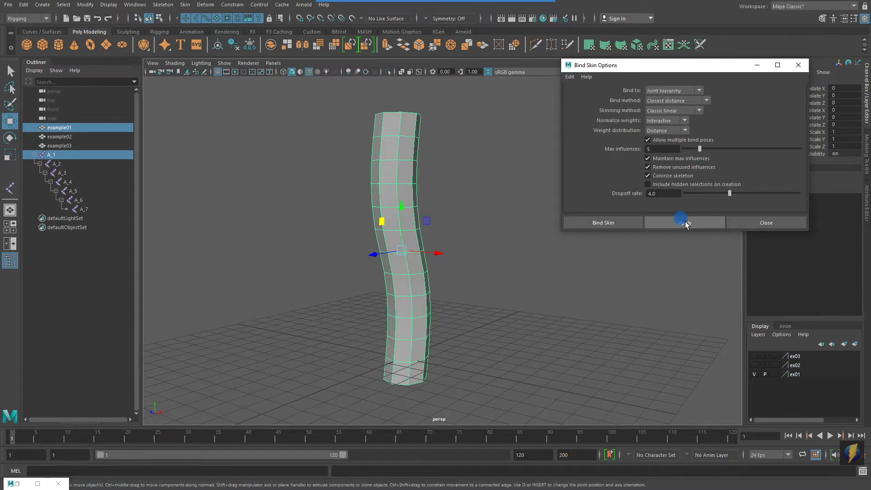
pyautogui.click(798, 66)
# Select the bound example01 mesh to check its transform channels, and clear the selection
pyautogui.moveTo(563, 248)
pyautogui.keyDown('alt'); pyautogui.mouseDown()
pyautogui.moveTo(558, 237)
pyautogui.moveTo(552, 244)
pyautogui.mouseUp(); pyautogui.keyUp('alt')
pyautogui.keyDown('alt'); pyautogui.moveTo(463, 268); pyautogui.dragTo(485, 318); pyautogui.keyUp('alt')
pyautogui.keyDown('alt'); pyautogui.moveTo(497, 347); pyautogui.dragTo(500, 347); pyautogui.keyUp('alt')
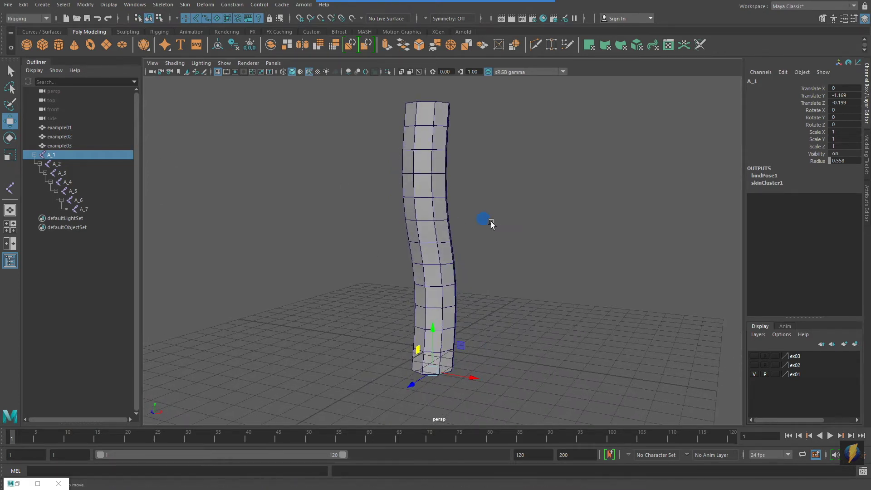
pyautogui.click(438, 224)
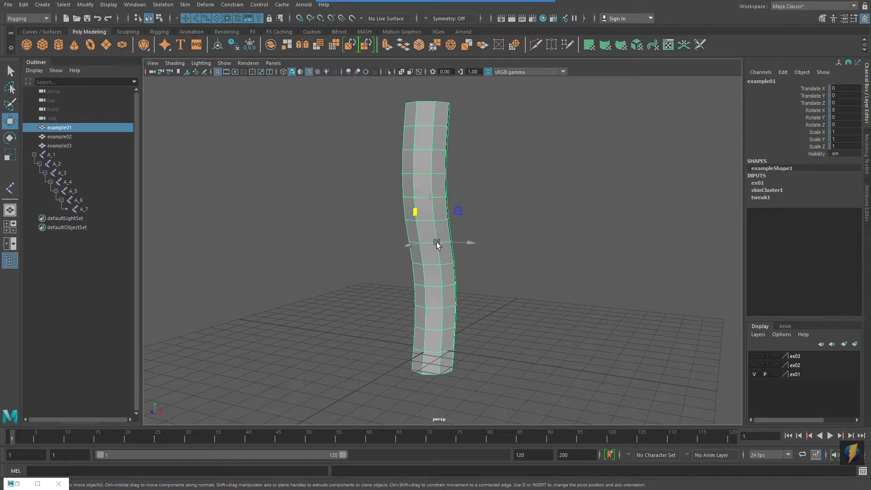
pyautogui.click(563, 265)
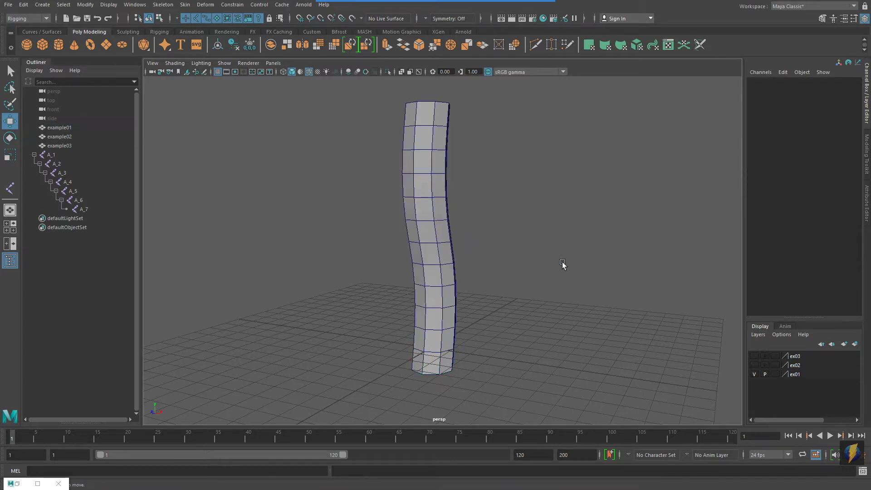
# Try moving the root joint A_1 freely and along Z to test the binding, undoing each move
pyautogui.click(50, 156)
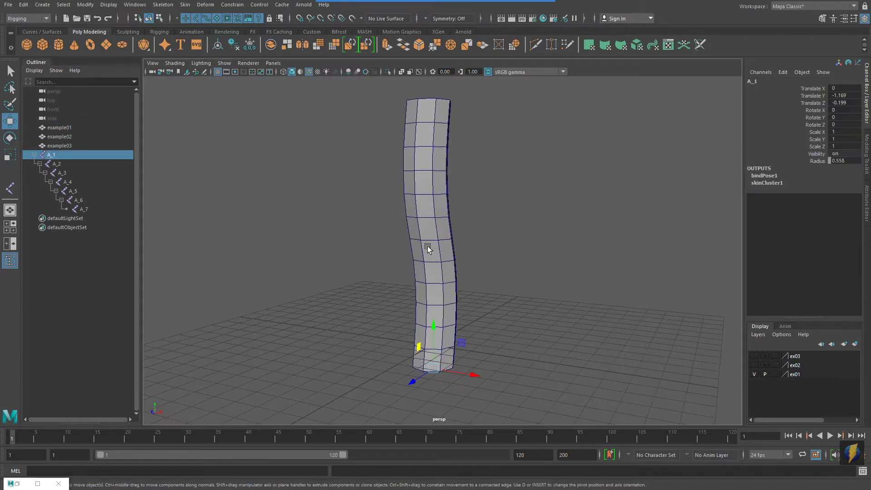
pyautogui.moveTo(457, 340); pyautogui.dragTo(484, 251)
pyautogui.hotkey('ctrl', 'z')
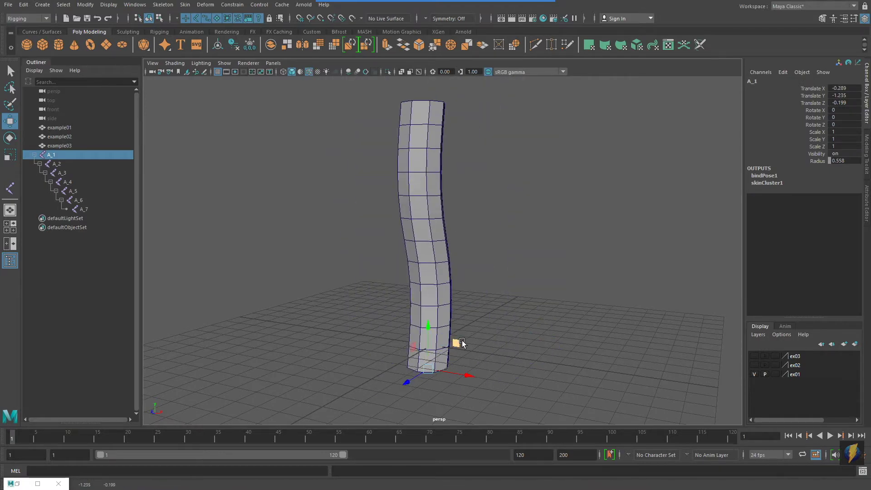
pyautogui.moveTo(412, 383); pyautogui.dragTo(351, 407)
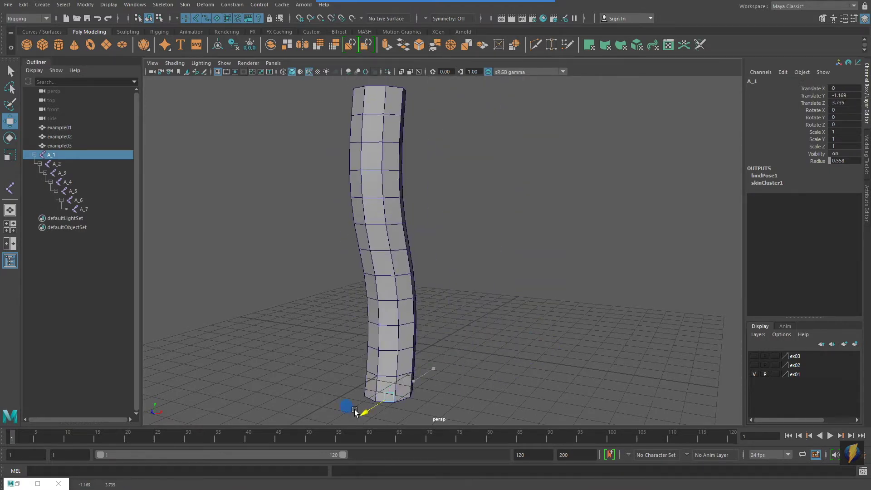
pyautogui.hotkey('ctrl', 'z')
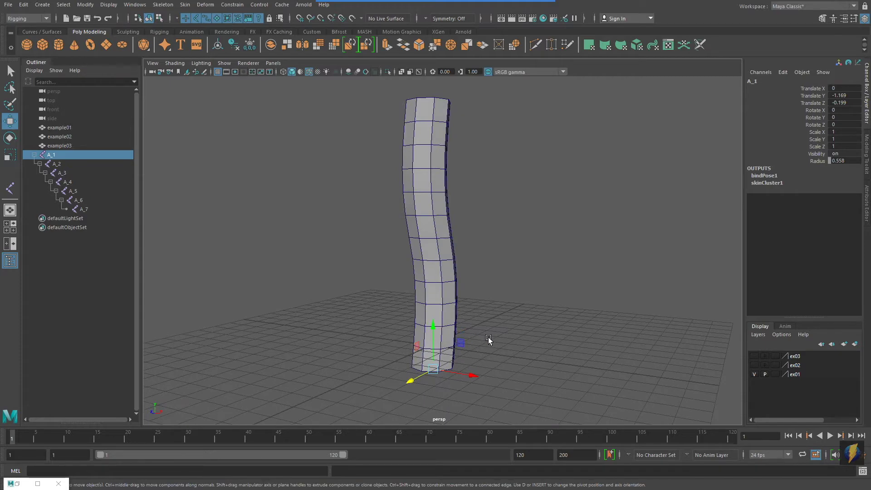
# Try rotating the root joint A_1 about 63 degrees in Y, and undo the rotation
pyautogui.press('e')
pyautogui.moveTo(459, 341); pyautogui.dragTo(480, 342)
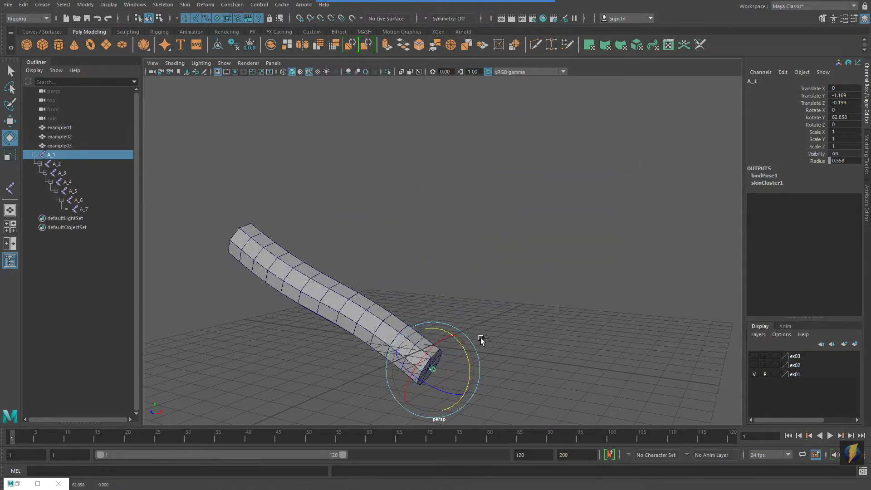
pyautogui.hotkey('ctrl', 'z')
# Bend the tube by rotating joints A_2, A_3, A_4 and A_5 one after another, with A_4 at about 43 degrees in Y
pyautogui.click(66, 166)
pyautogui.moveTo(469, 307)
pyautogui.mouseDown()
pyautogui.moveTo(443, 293)
pyautogui.moveTo(471, 297)
pyautogui.mouseUp()
pyautogui.click(61, 173)
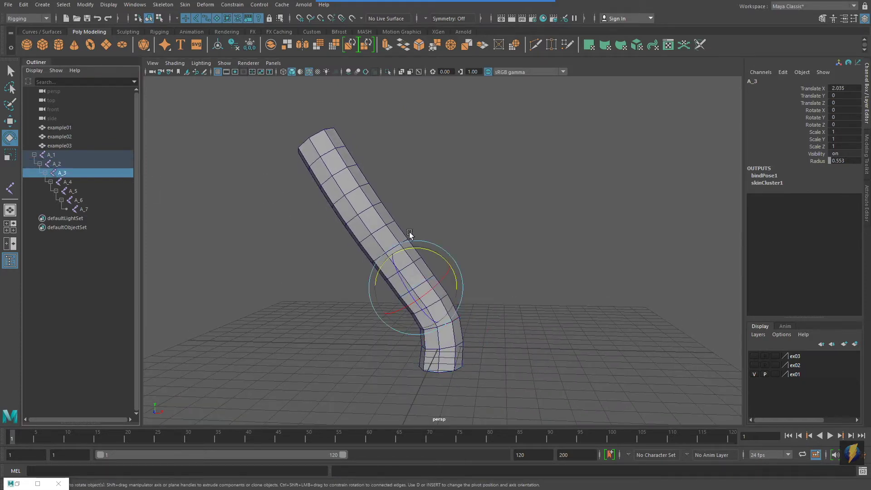
pyautogui.moveTo(428, 249); pyautogui.dragTo(405, 253)
pyautogui.click(68, 182)
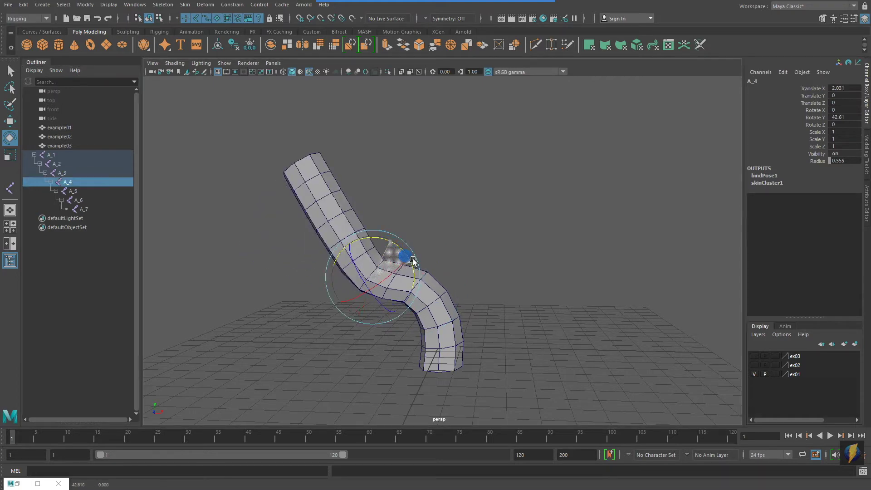
pyautogui.click(72, 191)
pyautogui.moveTo(395, 195); pyautogui.dragTo(281, 222)
# Rotate joint A_6 about -30 degrees in Z to bend the tube's tip sideways
pyautogui.click(83, 200)
pyautogui.keyDown('alt'); pyautogui.moveTo(425, 209); pyautogui.dragTo(490, 217); pyautogui.keyUp('alt')
pyautogui.keyDown('alt'); pyautogui.moveTo(370, 206); pyautogui.dragTo(567, 233); pyautogui.keyUp('alt')
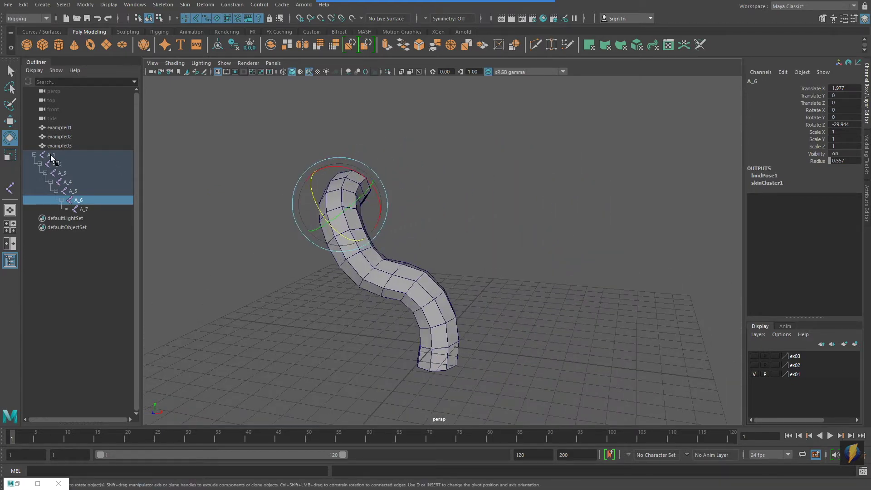
# Reset the X, Y and Z rotations of all joints from A_1 through A_7 to 0 to straighten the tube
pyautogui.click(51, 155)
pyautogui.keyDown('shift'); pyautogui.click(84, 208); pyautogui.keyUp('shift')
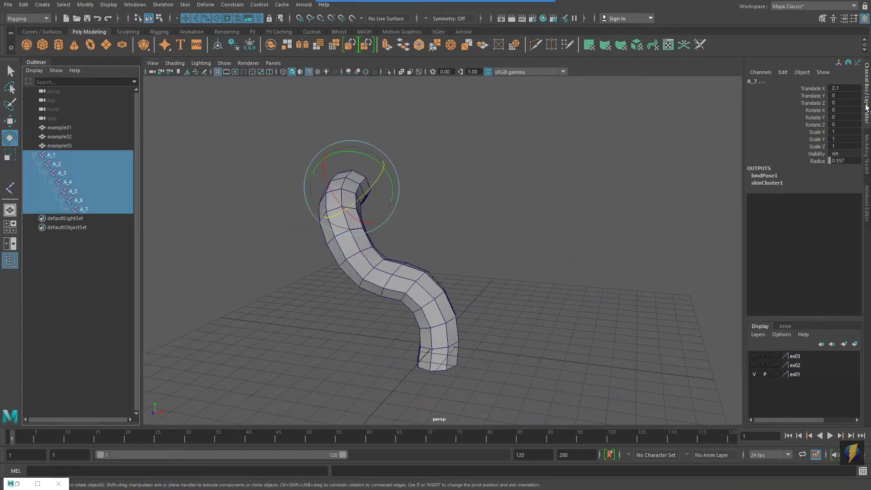
pyautogui.moveTo(835, 112); pyautogui.dragTo(839, 124)
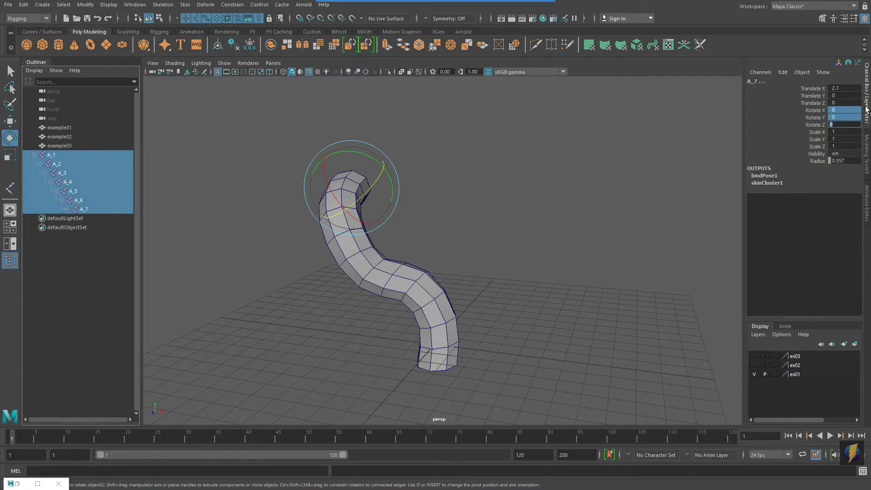
pyautogui.press('Return')
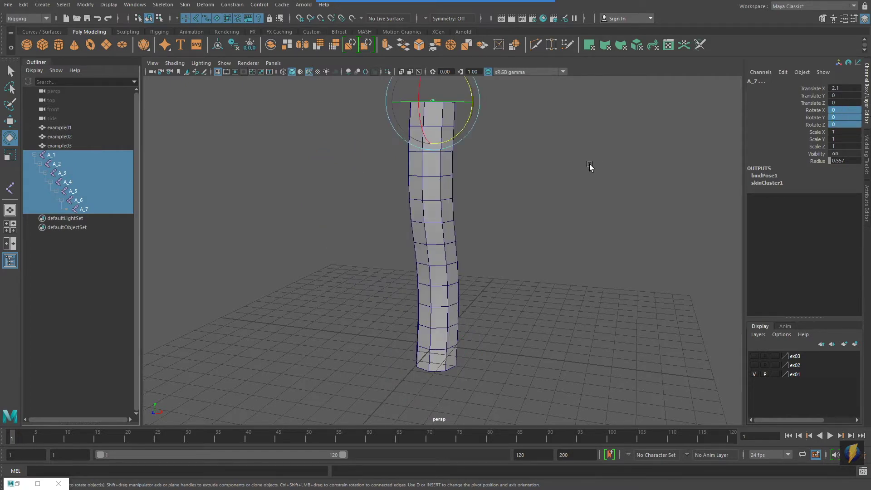
pyautogui.keyDown('alt'); pyautogui.moveTo(556, 209); pyautogui.dragTo(519, 229); pyautogui.keyUp('alt')
pyautogui.keyDown('alt'); pyautogui.moveTo(555, 217); pyautogui.dragTo(476, 210, button='right'); pyautogui.keyUp('alt')
pyautogui.keyDown('alt'); pyautogui.moveTo(476, 210); pyautogui.dragTo(463, 219); pyautogui.keyUp('alt')
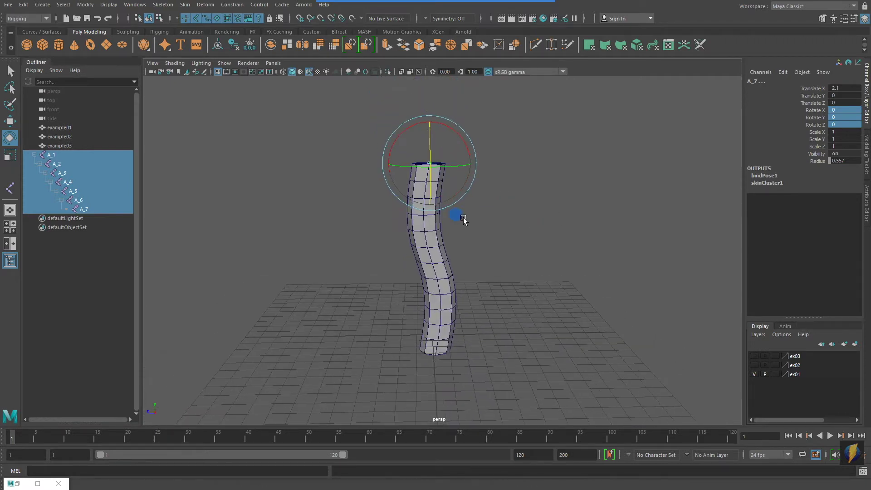
# Try rotating joints A_2 through A_6 together to bend the tube, and undo the rotation
pyautogui.click(58, 164)
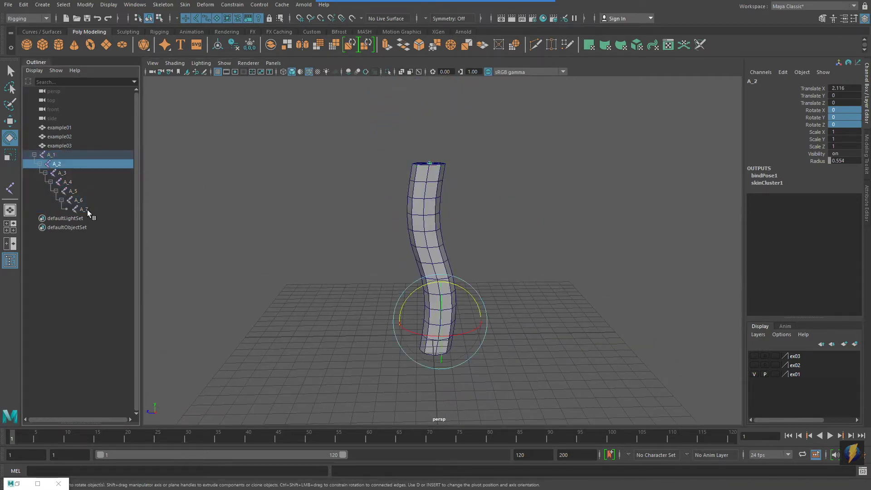
pyautogui.keyDown('shift'); pyautogui.click(83, 200); pyautogui.keyUp('shift')
pyautogui.moveTo(458, 206); pyautogui.dragTo(435, 206)
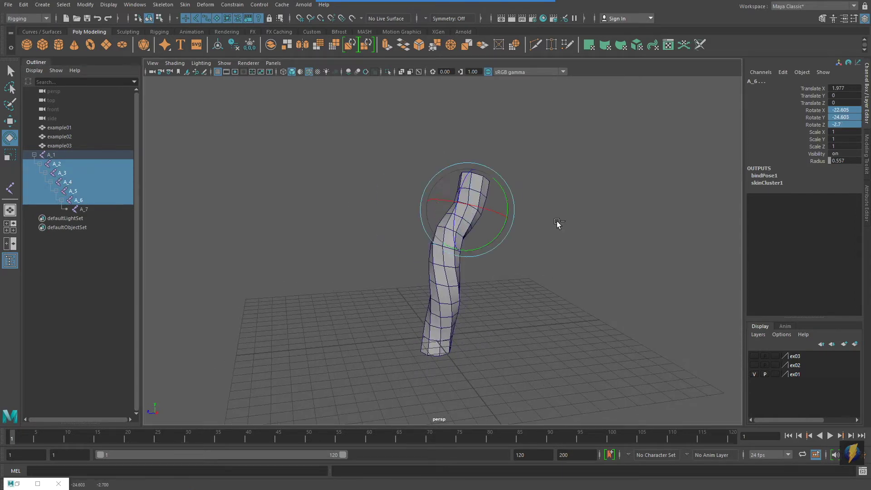
pyautogui.hotkey('ctrl', 'z')
pyautogui.keyDown('alt'); pyautogui.moveTo(556, 221); pyautogui.dragTo(553, 219); pyautogui.keyUp('alt')
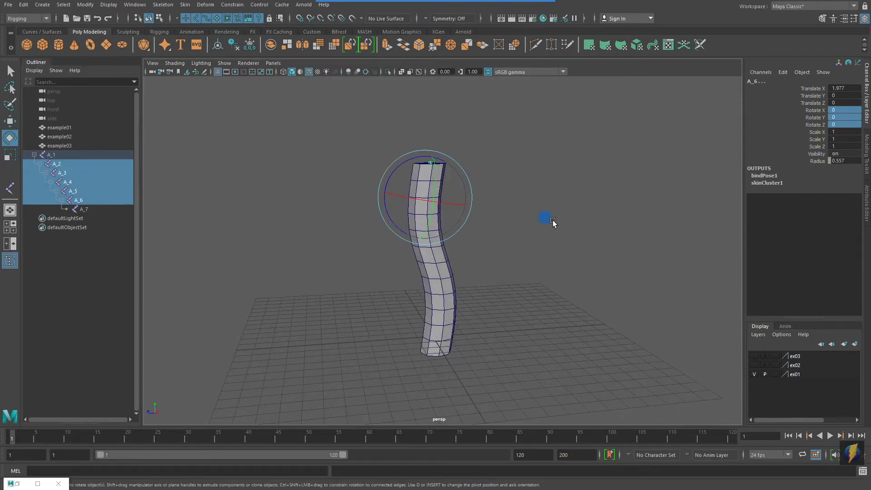
# Test bending the tube once more with joints A_2 through A_6 selected together, undo the rotation and clear the selection
pyautogui.click(43, 180)
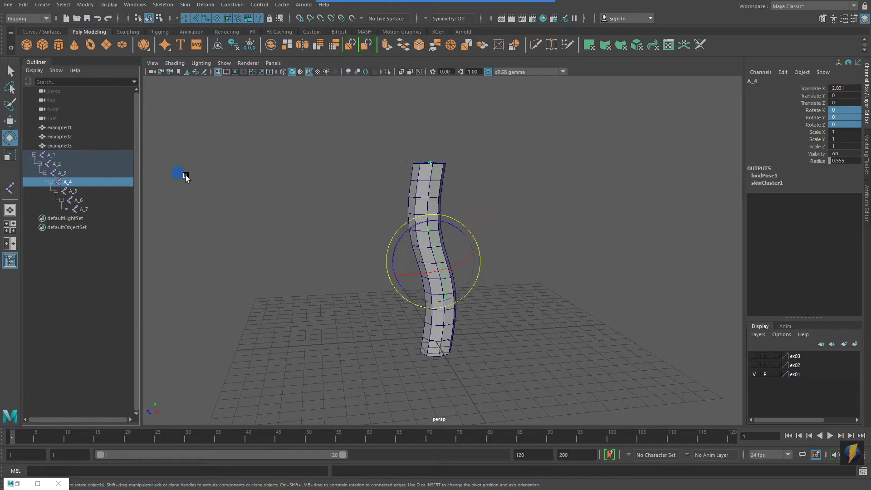
pyautogui.click(61, 164)
pyautogui.keyDown('shift'); pyautogui.click(86, 199); pyautogui.keyUp('shift')
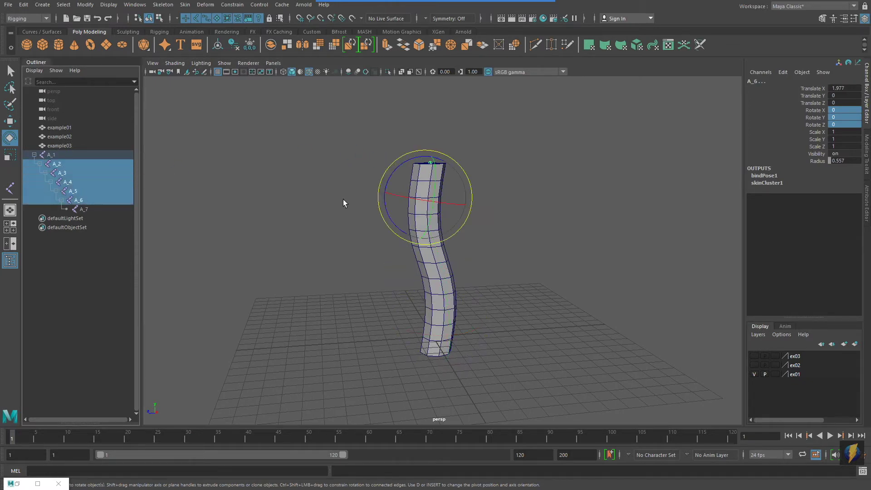
pyautogui.moveTo(418, 157); pyautogui.dragTo(402, 180)
pyautogui.hotkey('ctrl', 'z')
pyautogui.keyDown('alt'); pyautogui.moveTo(463, 205); pyautogui.dragTo(457, 172); pyautogui.keyUp('alt')
pyautogui.keyDown('alt'); pyautogui.moveTo(457, 172); pyautogui.dragTo(472, 212); pyautogui.keyUp('alt')
pyautogui.hotkey('ctrl', 'z')
pyautogui.keyDown('alt'); pyautogui.moveTo(472, 213); pyautogui.dragTo(489, 216, button='right'); pyautogui.keyUp('alt')
pyautogui.keyDown('alt'); pyautogui.moveTo(494, 211); pyautogui.dragTo(488, 217, button='middle'); pyautogui.keyUp('alt')
pyautogui.click(488, 216)
# Hide the ex01 layer's mesh and add the joint chain rooted at A_1 to that layer
pyautogui.click(754, 374)
pyautogui.click(428, 374)
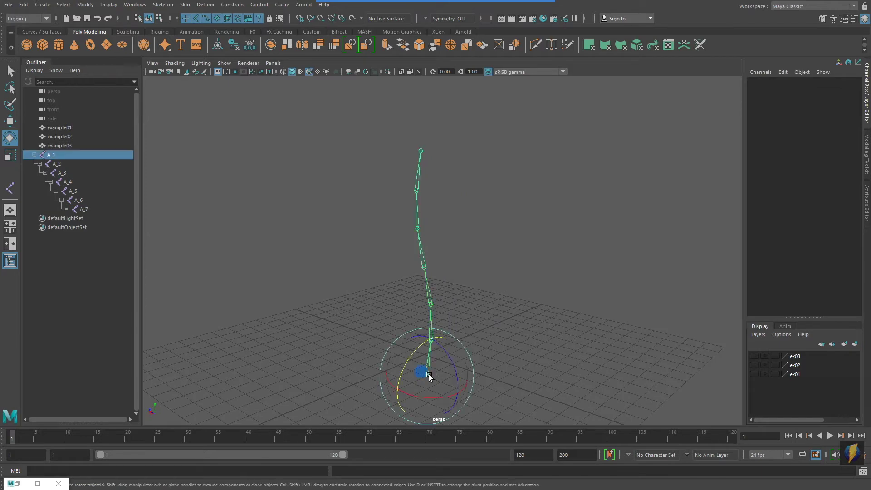
pyautogui.rightClick(798, 376)
pyautogui.click(799, 395)
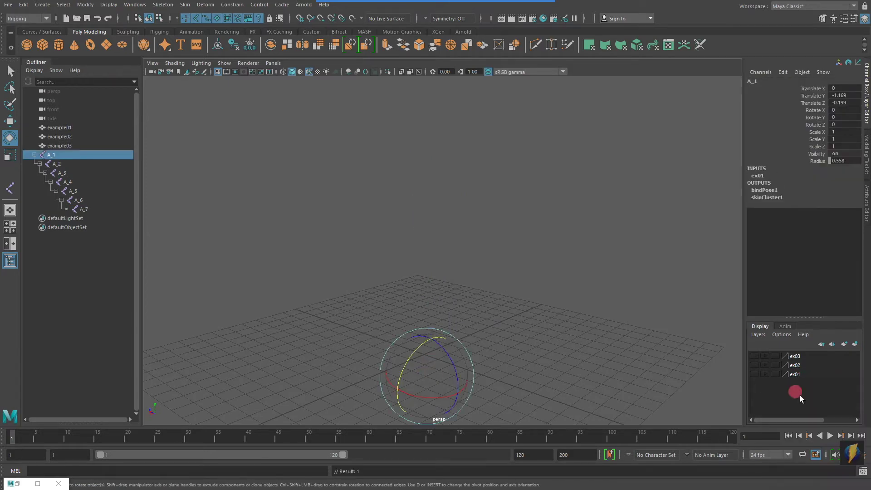
# Show the ex02 layer and draw a seven-joint chain from bottom to top through its vertical tube in the side view
pyautogui.click(754, 365)
pyautogui.keyDown('alt'); pyautogui.moveTo(568, 314); pyautogui.dragTo(464, 254); pyautogui.keyUp('alt')
pyautogui.press('space')
pyautogui.press('space')
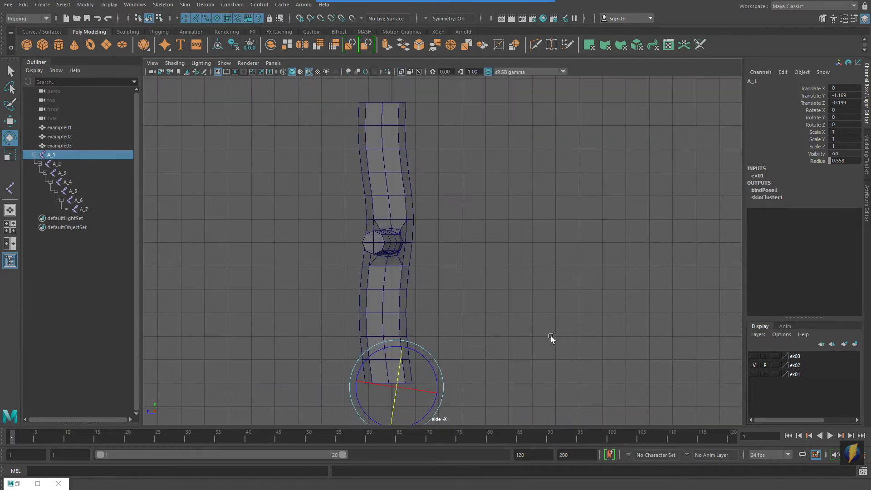
pyautogui.click(163, 5)
pyautogui.click(184, 28)
pyautogui.click(394, 387)
pyautogui.click(388, 292)
pyautogui.click(396, 244)
pyautogui.click(386, 151)
pyautogui.click(387, 104)
pyautogui.press('Return')
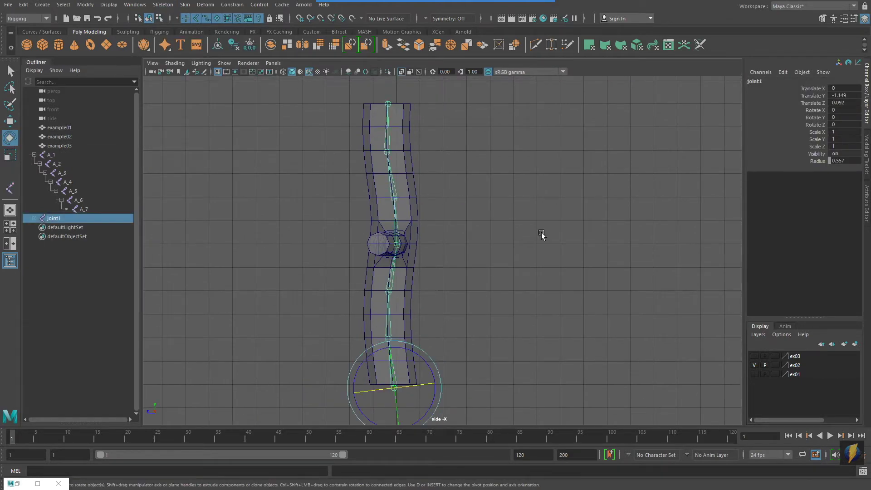
# Search for "joint" in the new chain's hierarchy and replace it with "spine_" in all joint names
pyautogui.keyDown('shift'); pyautogui.click(35, 218); pyautogui.keyUp('shift')
pyautogui.press('space')
pyautogui.press('space')
pyautogui.keyDown('alt'); pyautogui.moveTo(557, 195); pyautogui.dragTo(419, 254); pyautogui.keyUp('alt')
pyautogui.click(85, 4)
pyautogui.click(132, 155)
pyautogui.doubleClick(653, 90)
pyautogui.doubleClick(655, 100)
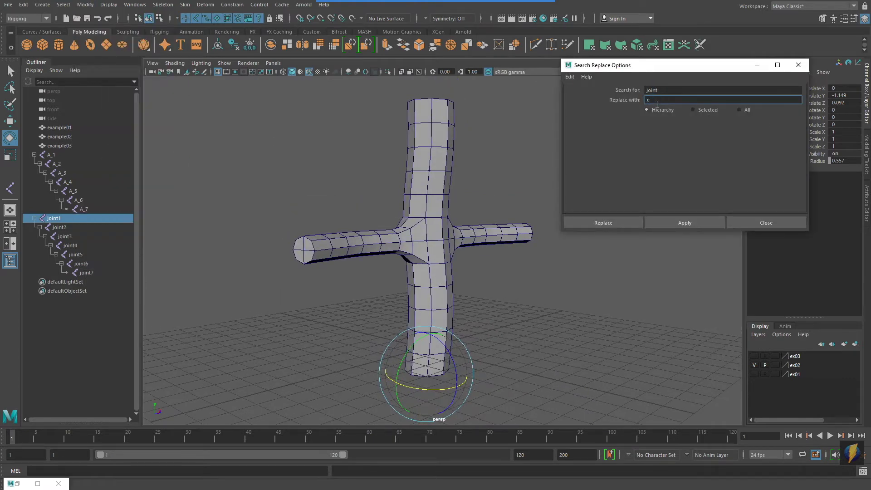
pyautogui.click(677, 222)
pyautogui.click(766, 223)
# Rename joint spine_4 as Neck and spine_5 as head01
pyautogui.click(78, 254)
pyautogui.click(72, 245)
pyautogui.keyDown('alt'); pyautogui.moveTo(528, 255); pyautogui.dragTo(389, 267); pyautogui.keyUp('alt')
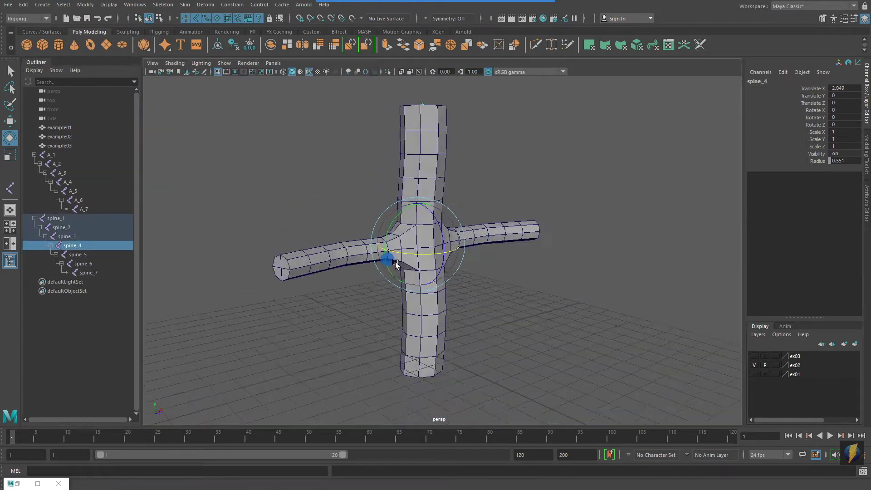
pyautogui.scroll(3, 389, 266)
pyautogui.click(780, 82)
pyautogui.write('Neck')
pyautogui.press('Return')
pyautogui.press('Down')
pyautogui.click(781, 81)
pyautogui.write('head0')
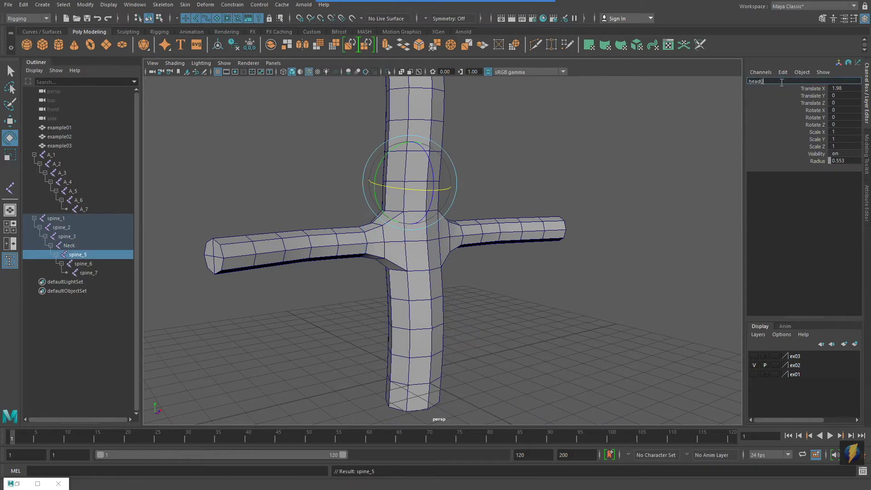
pyautogui.write('1')
pyautogui.press('Return')
# Rename joint spine_6 as head02 and the chain's last joint as head_tip
pyautogui.press('Down')
pyautogui.click(780, 83)
pyautogui.write('head02')
pyautogui.press('Return')
pyautogui.press('Down')
pyautogui.click(764, 81)
pyautogui.write('head_tip')
pyautogui.press('Return')
# Add the prefix B_ to every joint name in the spine_1 hierarchy
pyautogui.scroll(-4, 411, 273)
pyautogui.keyDown('alt'); pyautogui.moveTo(326, 268); pyautogui.dragTo(354, 295); pyautogui.keyUp('alt')
pyautogui.scroll(3, 453, 313)
pyautogui.keyDown('alt'); pyautogui.moveTo(474, 329); pyautogui.dragTo(463, 308, button='middle'); pyautogui.keyUp('alt')
pyautogui.click(56, 218)
pyautogui.click(85, 5)
pyautogui.click(127, 143)
pyautogui.write('B_')
pyautogui.click(430, 264)
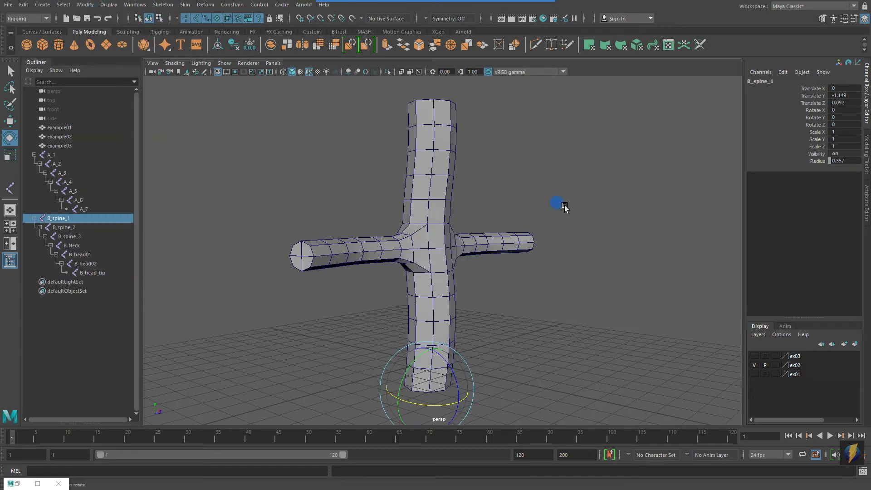
# Examine how the B_spine_1 chain sits inside the cross-shaped mesh in the front view and in wireframe perspective
pyautogui.click(564, 208)
pyautogui.keyDown('alt'); pyautogui.moveTo(565, 208); pyautogui.dragTo(539, 261); pyautogui.keyUp('alt')
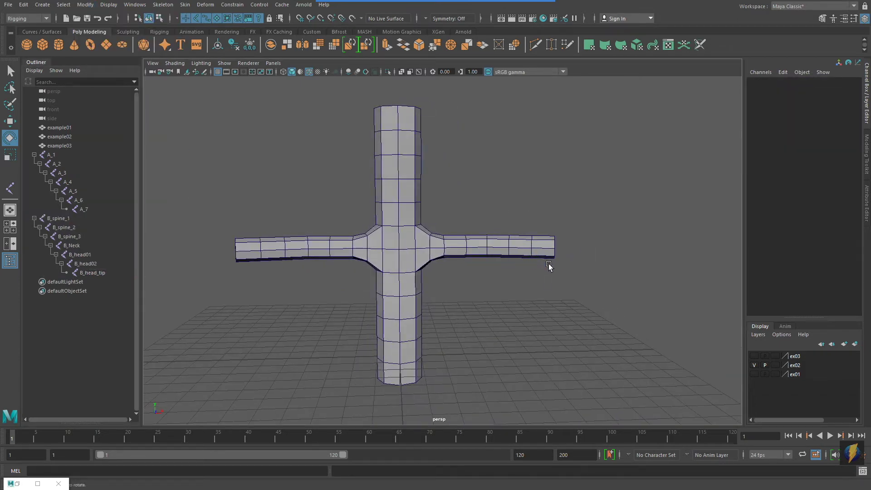
pyautogui.press('space')
pyautogui.press('space')
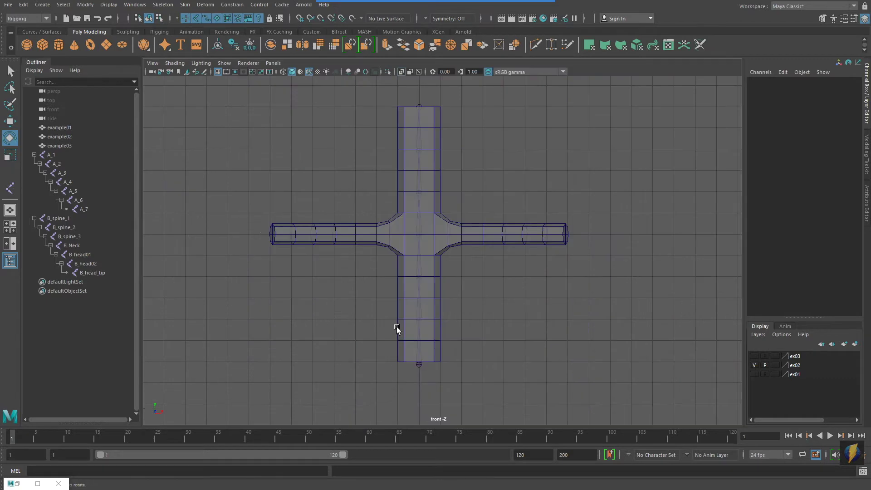
pyautogui.scroll(2, 411, 317)
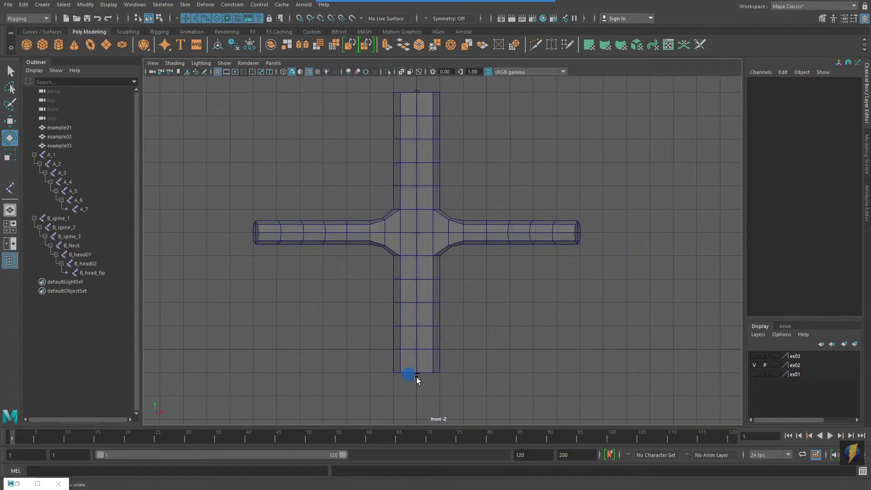
pyautogui.click(417, 376)
pyautogui.press('space')
pyautogui.moveTo(594, 202)
pyautogui.keyDown('alt'); pyautogui.mouseDown()
pyautogui.moveTo(529, 188)
pyautogui.moveTo(590, 191)
pyautogui.mouseUp(); pyautogui.keyUp('alt')
pyautogui.press('4')
pyautogui.keyDown('alt'); pyautogui.moveTo(642, 190); pyautogui.dragTo(553, 156); pyautogui.keyUp('alt')
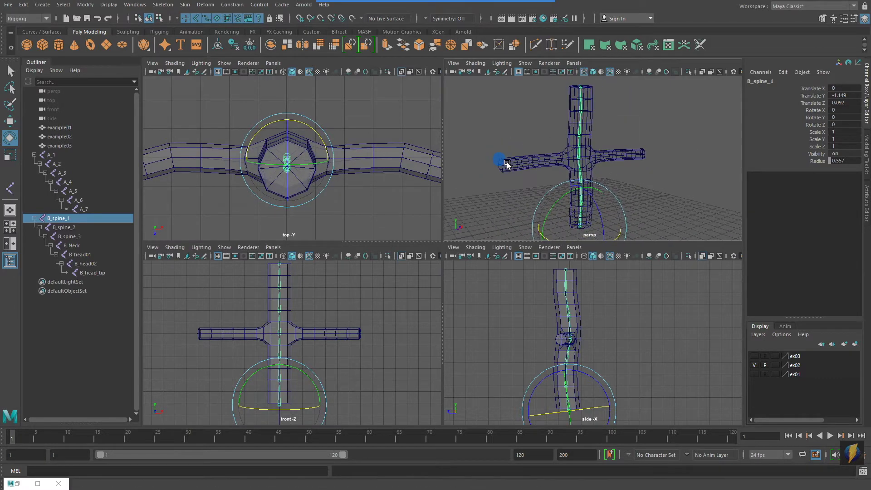
pyautogui.press('5')
# Enlarge the top view in the four-view layout and frame the mesh's arm in the top and front views
pyautogui.click(390, 204)
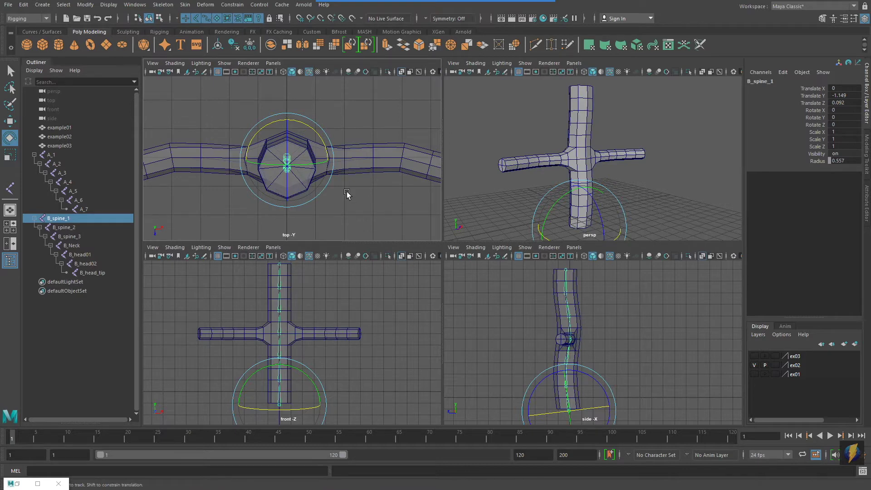
pyautogui.keyDown('alt'); pyautogui.moveTo(349, 194); pyautogui.dragTo(355, 192, button='middle'); pyautogui.keyUp('alt')
pyautogui.moveTo(441, 196); pyautogui.dragTo(512, 195)
pyautogui.keyDown('alt'); pyautogui.moveTo(308, 170); pyautogui.dragTo(360, 165, button='middle'); pyautogui.keyUp('alt')
pyautogui.keyDown('alt'); pyautogui.moveTo(249, 331); pyautogui.dragTo(337, 327, button='right'); pyautogui.keyUp('alt')
pyautogui.keyDown('alt'); pyautogui.moveTo(320, 320); pyautogui.dragTo(355, 304, button='middle'); pyautogui.keyUp('alt')
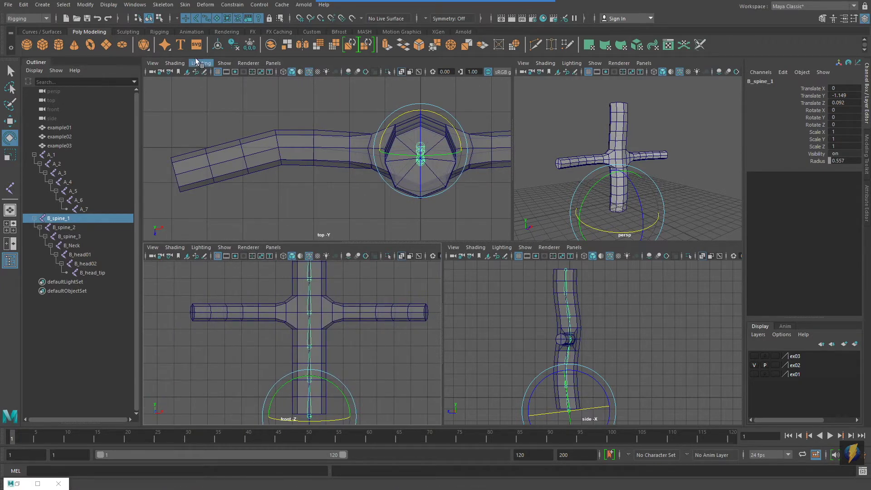
# Draw a three-joint chain along the negative-X arm in the top view, placing joints at its shoulder, bend and tip
pyautogui.click(163, 5)
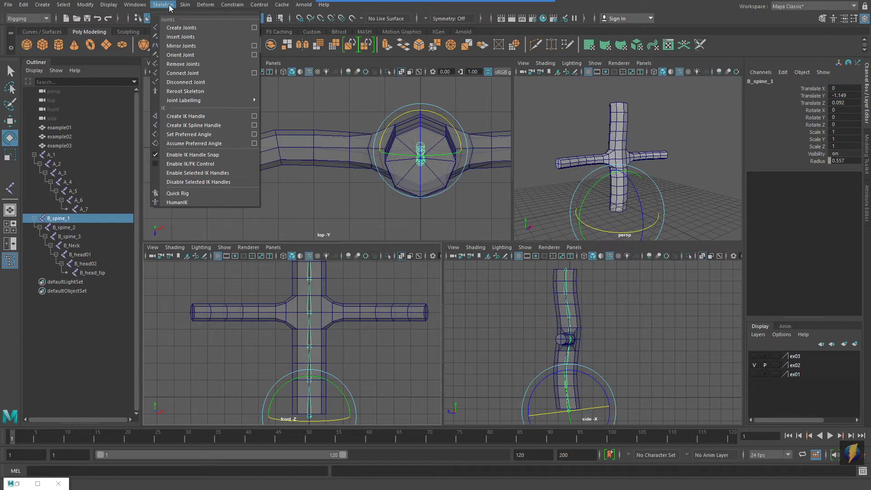
pyautogui.click(179, 27)
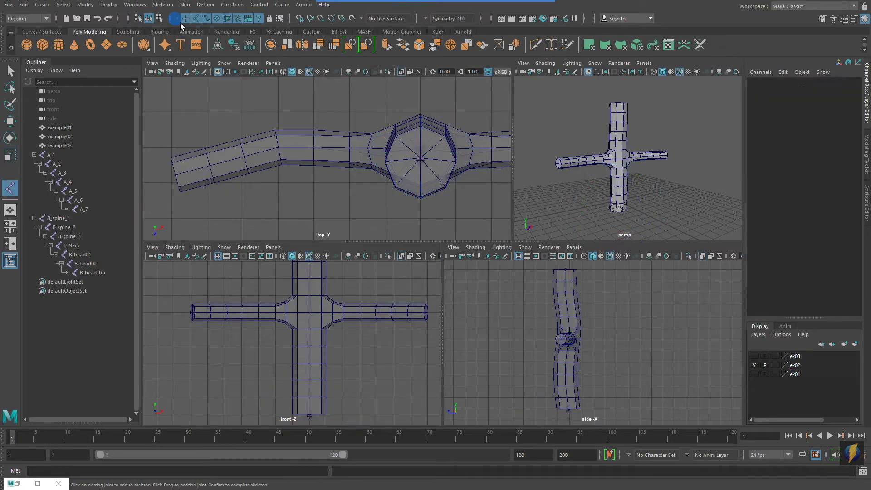
pyautogui.click(366, 154)
pyautogui.moveTo(366, 153); pyautogui.dragTo(369, 154)
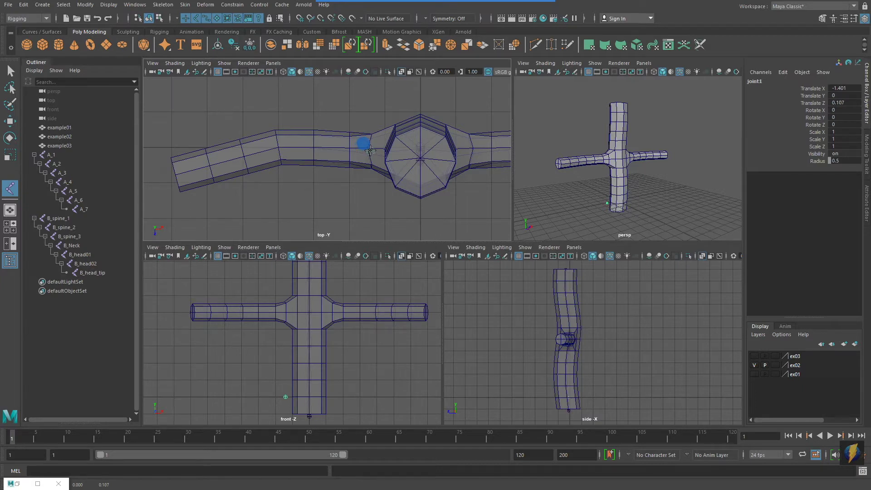
pyautogui.press('Return')
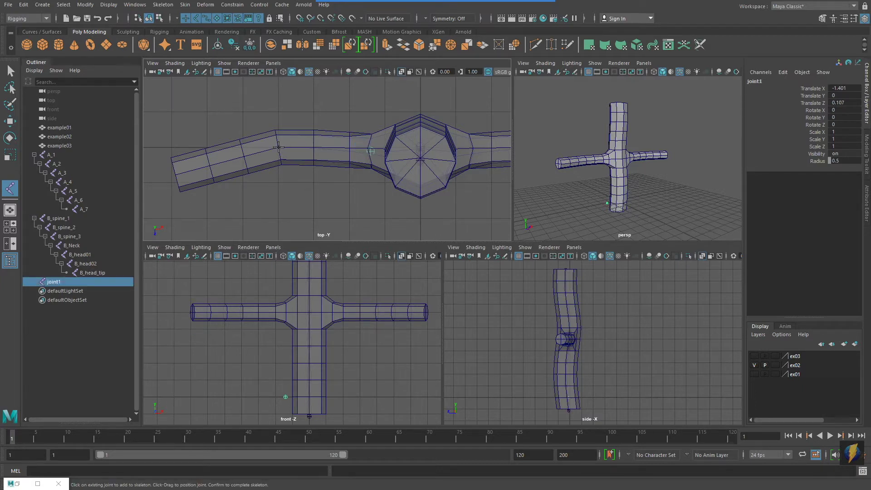
pyautogui.click(279, 147)
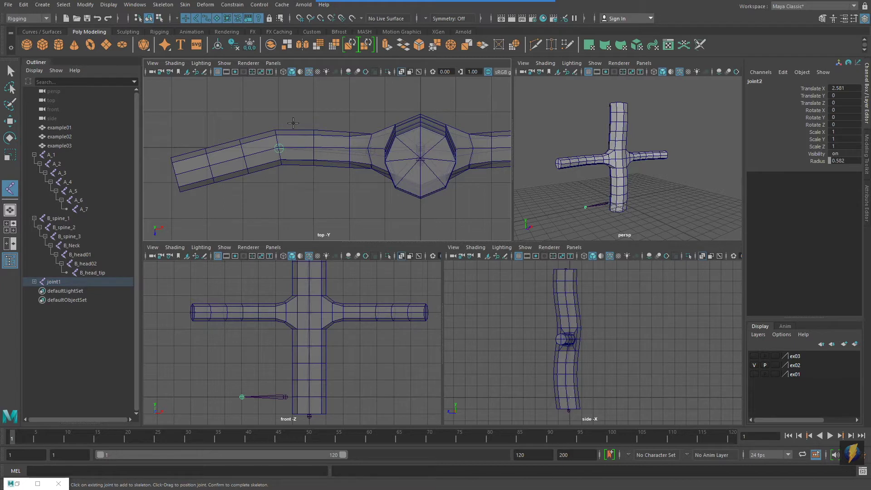
pyautogui.click(175, 174)
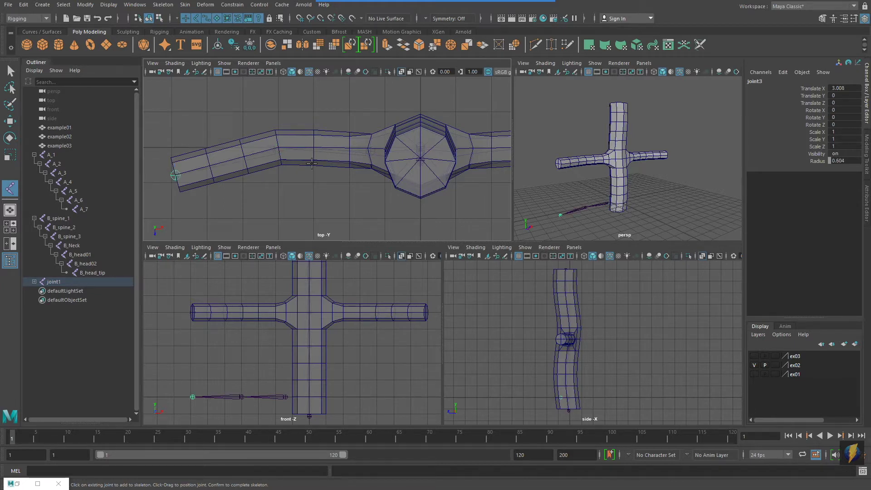
pyautogui.press('Return')
pyautogui.press('e')
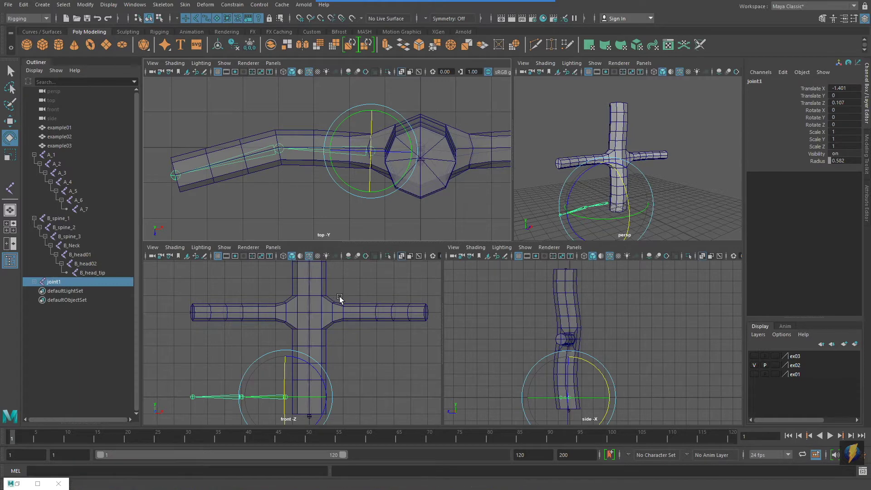
# Raise the arm's joint chain along Y to about 4.99 in the front view so it sits inside the arm
pyautogui.press('space')
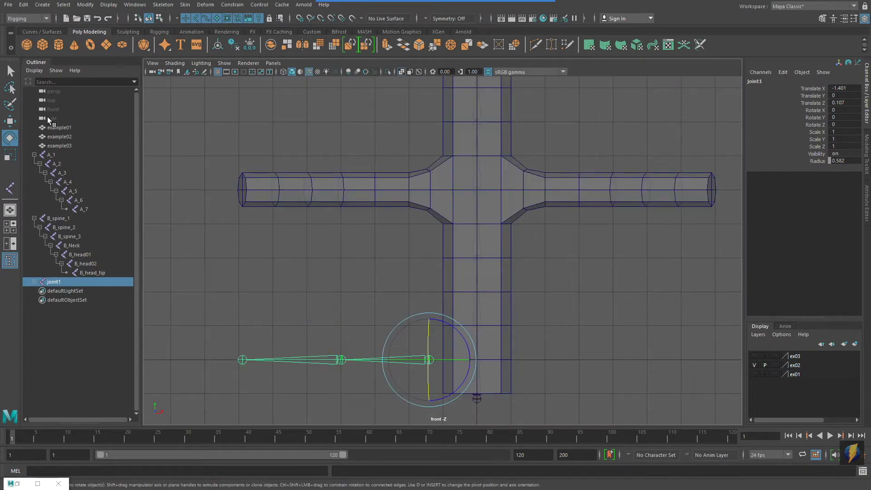
pyautogui.click(10, 121)
pyautogui.moveTo(428, 312); pyautogui.dragTo(439, 144)
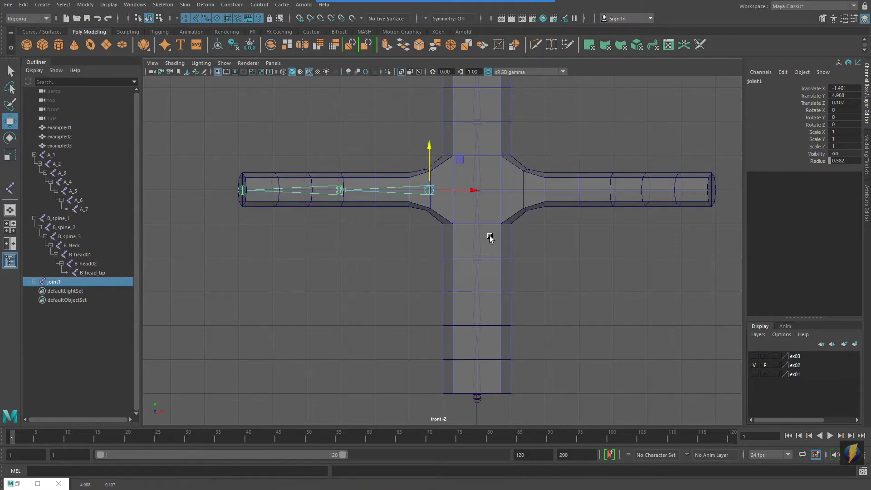
# Parent the arm joint chain under B_spine_3 and rename its root joint R_arm
pyautogui.keyDown('shift'); pyautogui.click(479, 245); pyautogui.keyUp('shift')
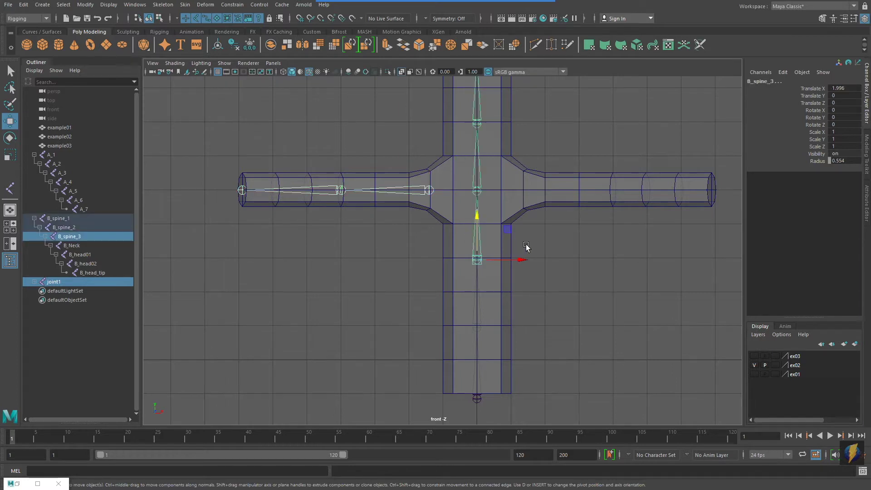
pyautogui.press('p')
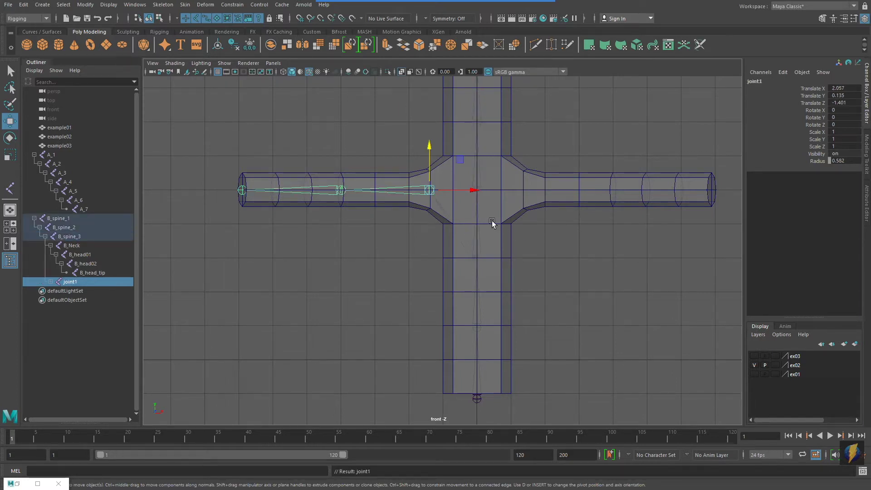
pyautogui.doubleClick(776, 81)
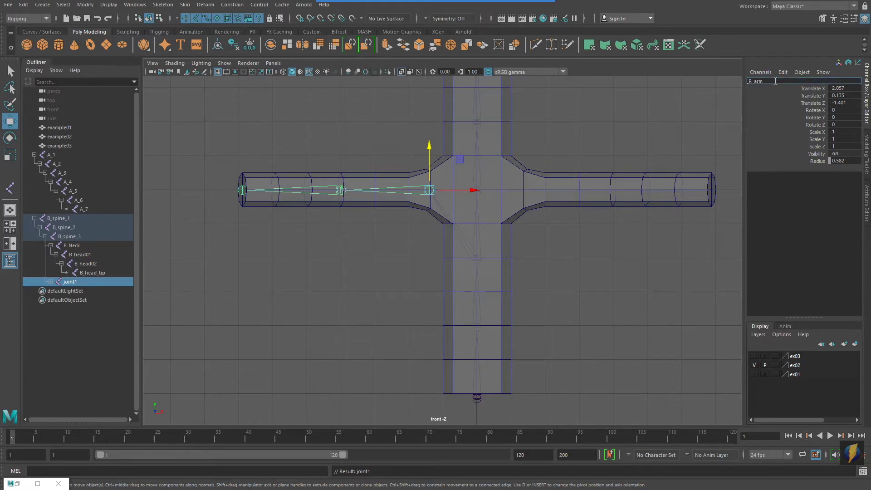
pyautogui.write('R_arm')
pyautogui.press('Return')
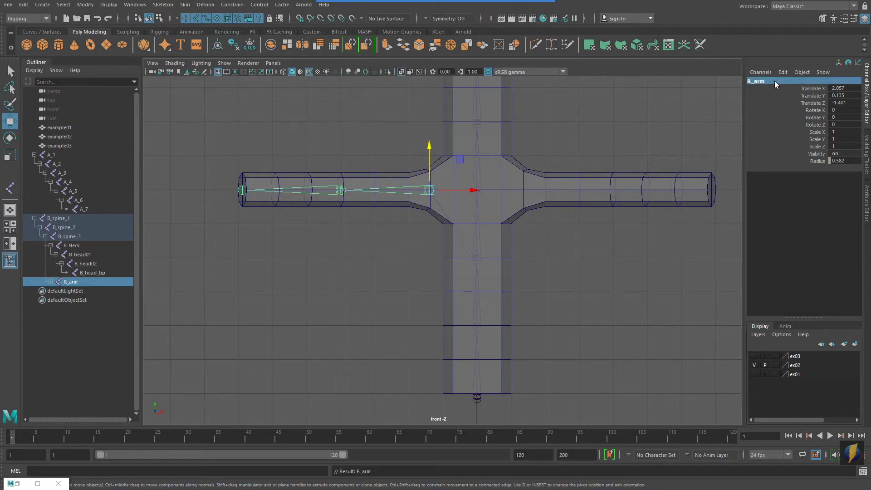
# Rename the arm chain's middle joint R_elbow and its tip joint R_hand
pyautogui.press('Down')
pyautogui.doubleClick(774, 81)
pyautogui.write('R')
pyautogui.press('Return')
pyautogui.press('Down')
pyautogui.doubleClick(775, 81)
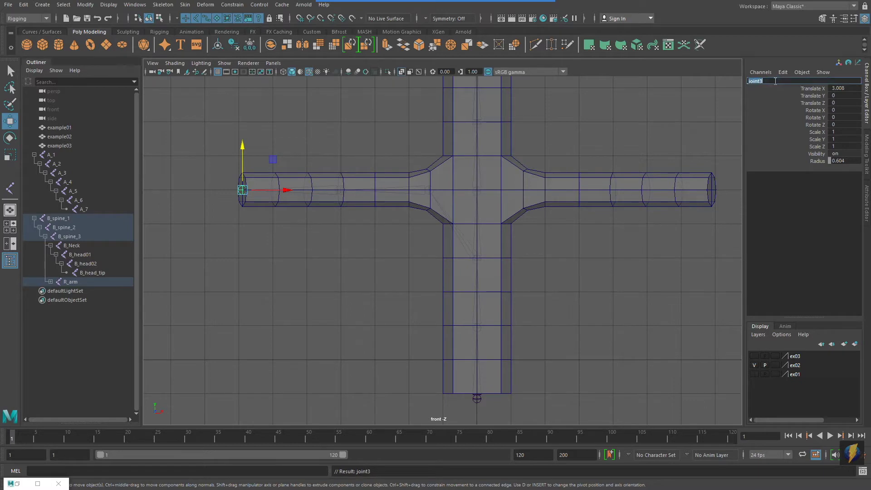
pyautogui.write('R_hand')
pyautogui.press('Return')
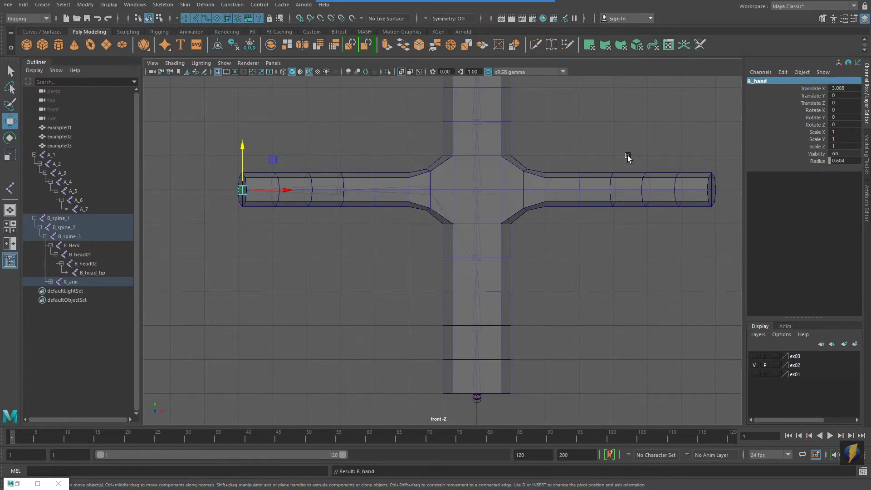
# Select the R_arm chain in the perspective view and reset the Mirror Joints options to their defaults
pyautogui.press('space')
pyautogui.press('space')
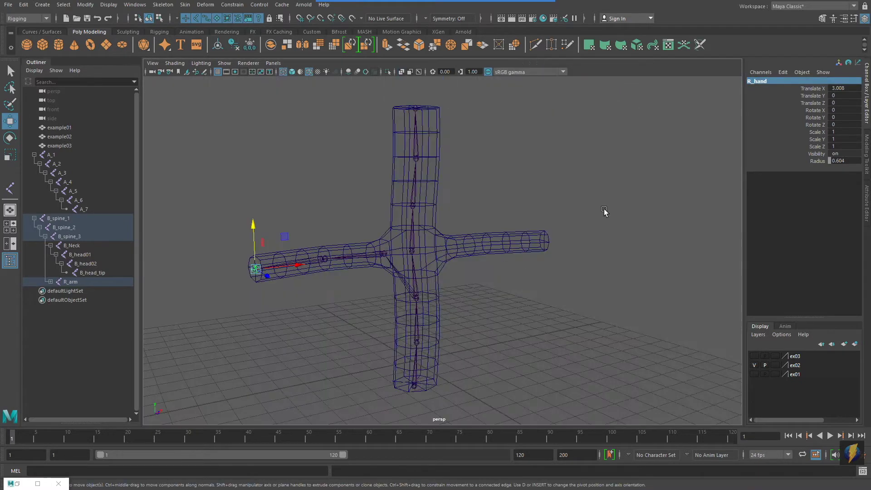
pyautogui.click(411, 384)
pyautogui.keyDown('alt'); pyautogui.moveTo(535, 310); pyautogui.dragTo(536, 310); pyautogui.keyUp('alt')
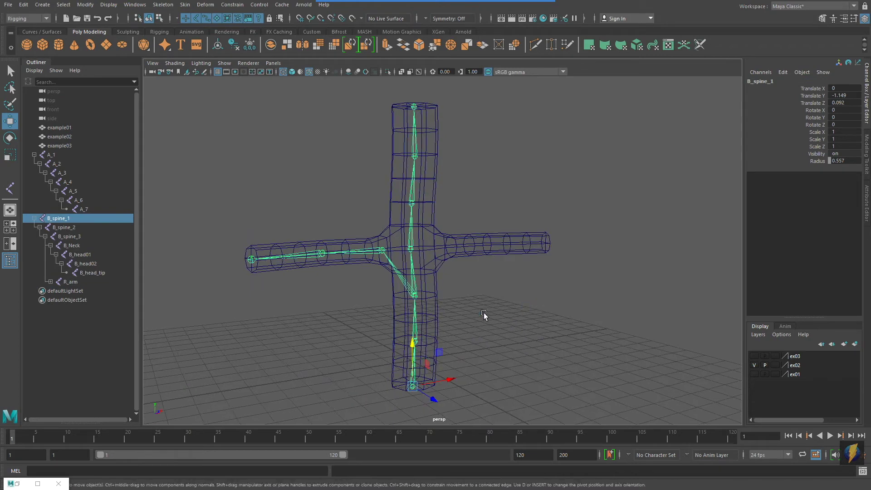
pyautogui.keyDown('alt'); pyautogui.moveTo(439, 313); pyautogui.dragTo(455, 312, button='right'); pyautogui.keyUp('alt')
pyautogui.click(403, 249)
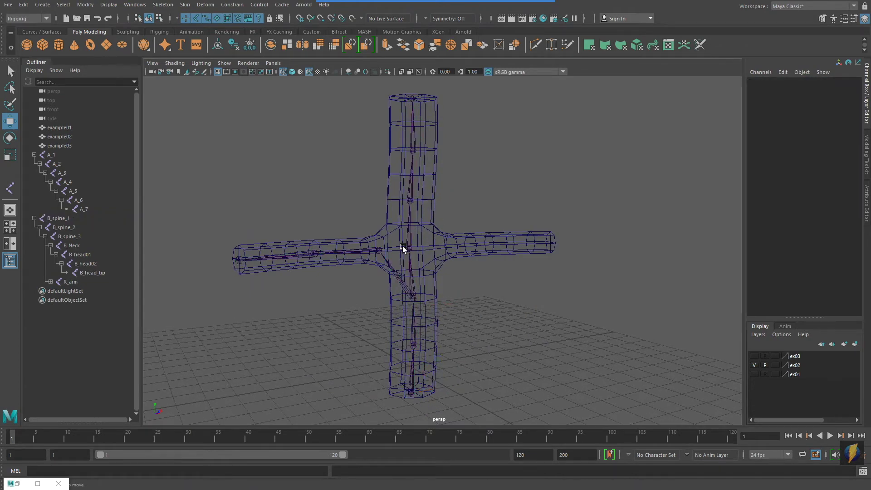
pyautogui.click(371, 254)
pyautogui.keyDown('alt'); pyautogui.moveTo(481, 263); pyautogui.dragTo(488, 266); pyautogui.keyUp('alt')
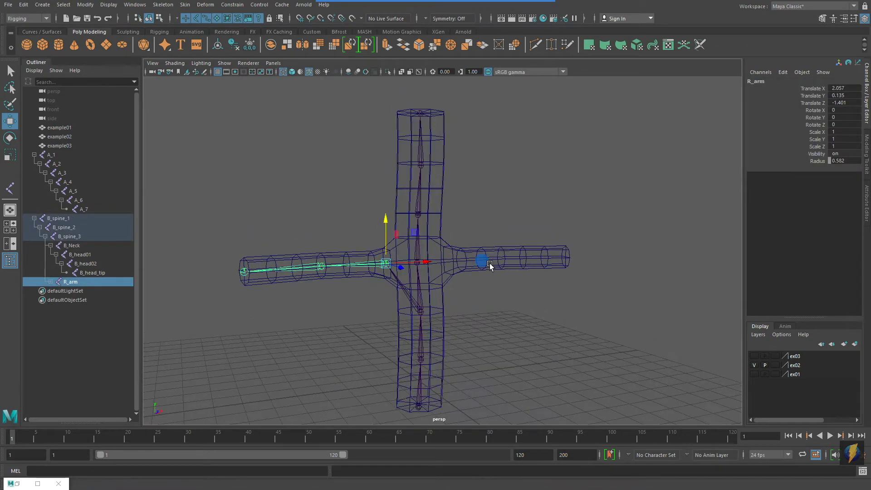
pyautogui.click(163, 4)
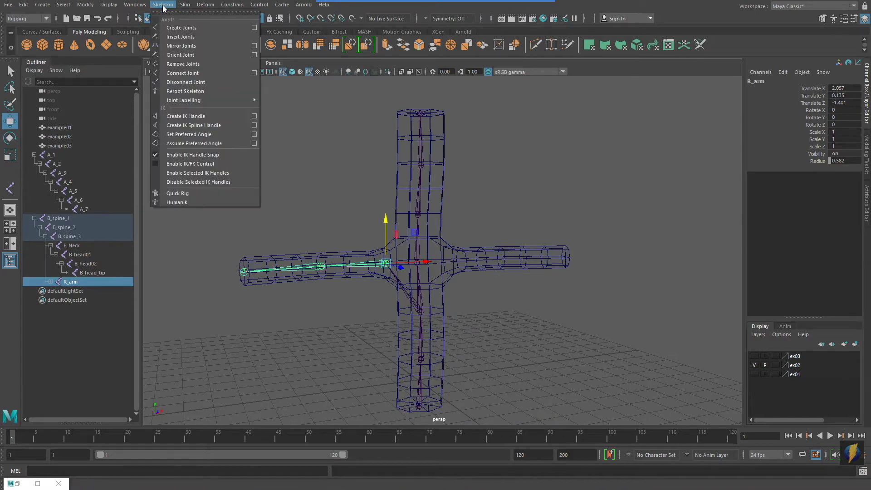
pyautogui.click(253, 47)
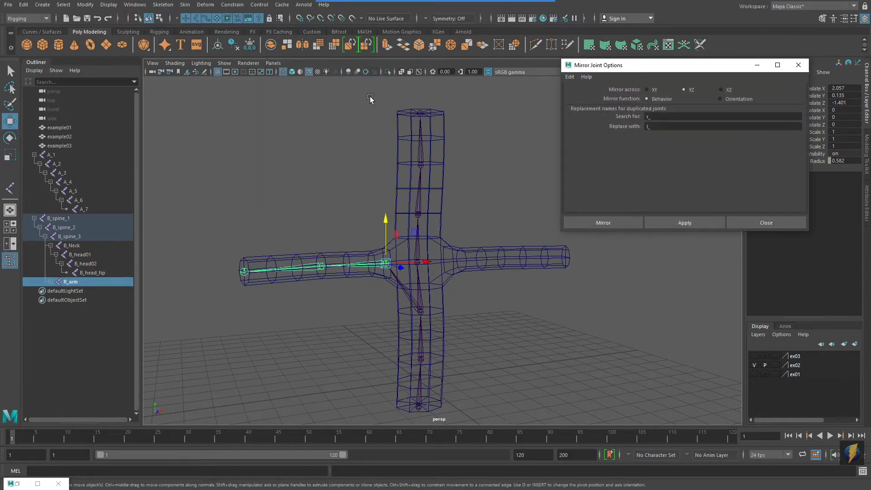
pyautogui.click(569, 77)
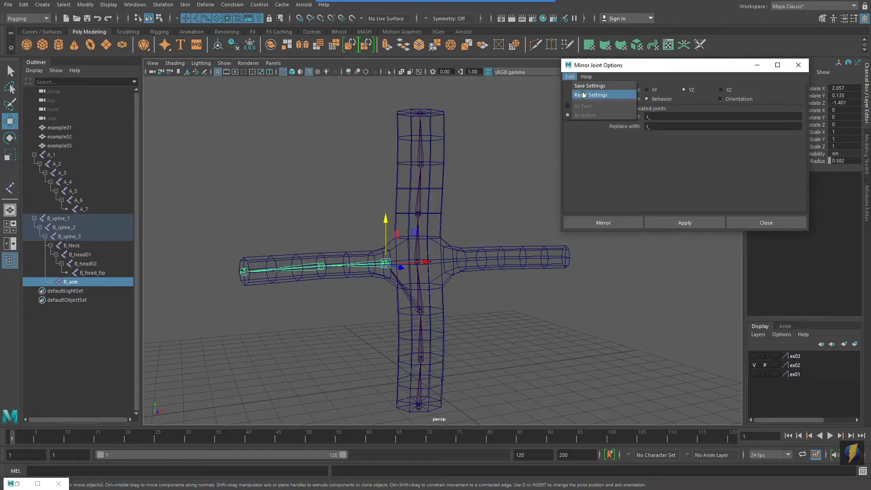
pyautogui.click(590, 92)
# Try to mirror the R_arm chain across the XY plane with the Behavior function, and undo it
pyautogui.keyDown('alt'); pyautogui.moveTo(437, 182); pyautogui.dragTo(537, 202); pyautogui.keyUp('alt')
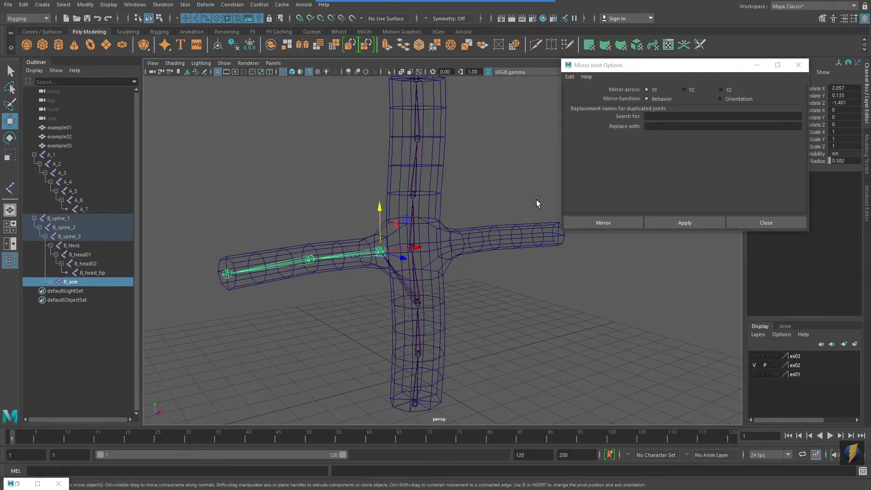
pyautogui.keyDown('alt'); pyautogui.moveTo(487, 217); pyautogui.dragTo(467, 215); pyautogui.keyUp('alt')
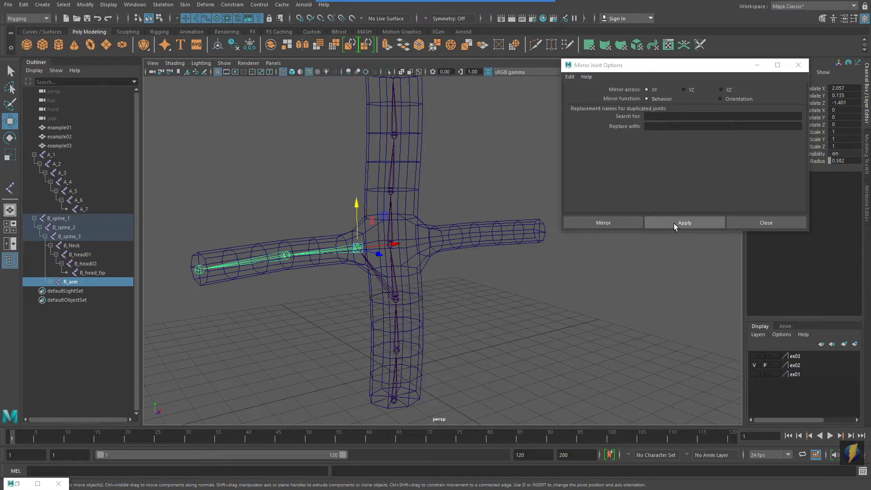
pyautogui.click(674, 224)
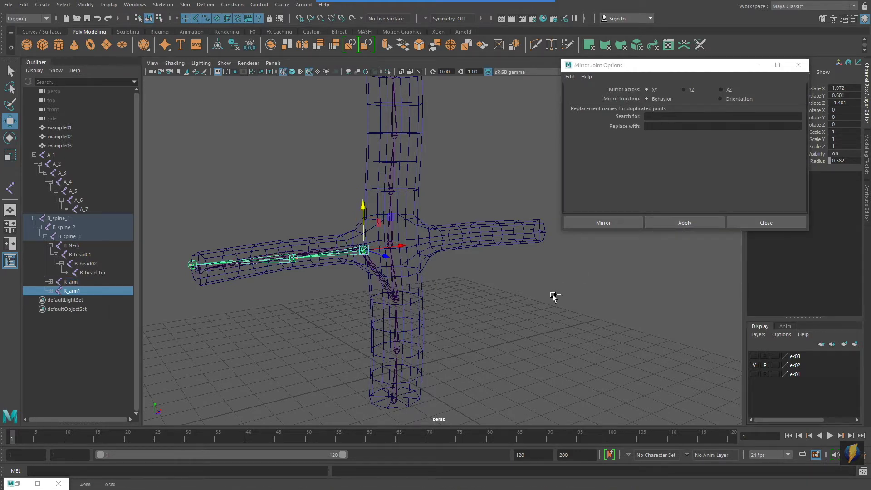
pyautogui.hotkey('ctrl', 'z')
pyautogui.keyDown('alt'); pyautogui.moveTo(550, 293); pyautogui.dragTo(552, 292); pyautogui.keyUp('alt')
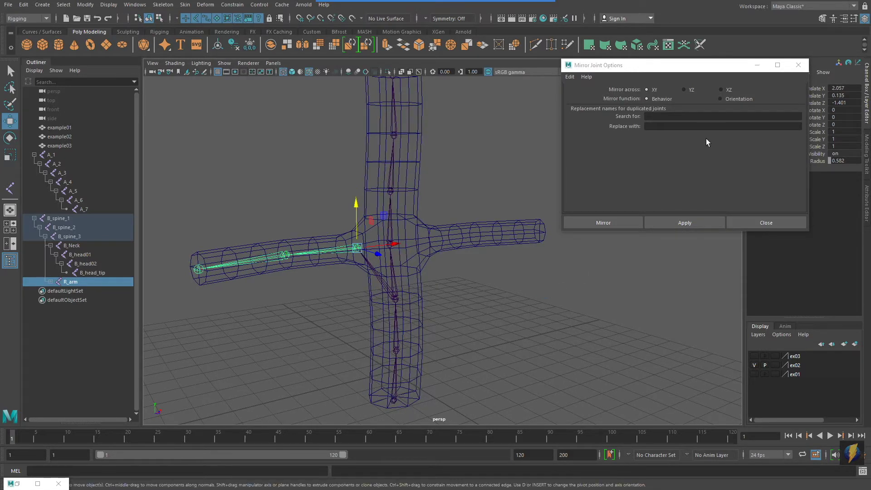
# Mirror the R_arm chain across the YZ plane with Behavior, replacing R_ with L_ in the duplicated joint names
pyautogui.click(685, 91)
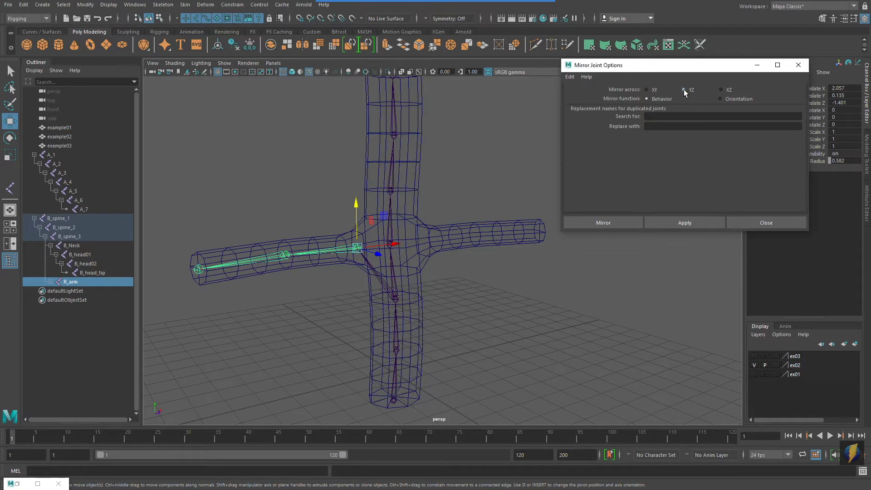
pyautogui.click(675, 117)
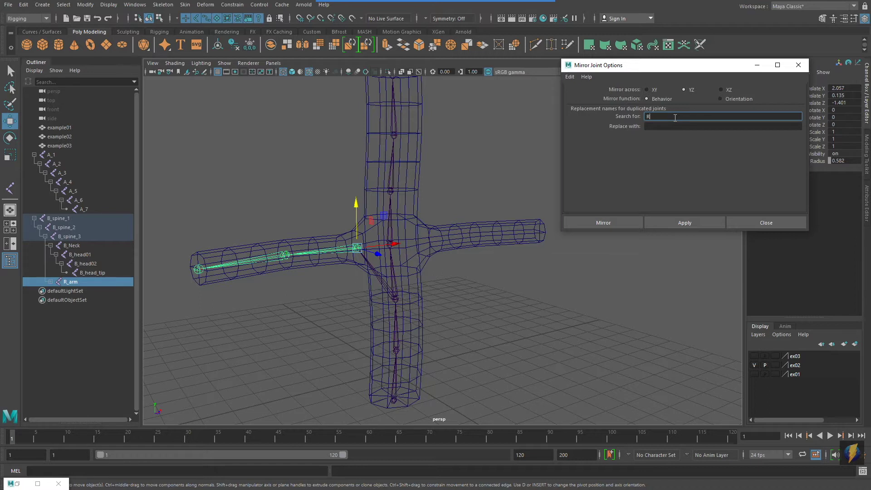
pyautogui.click(674, 126)
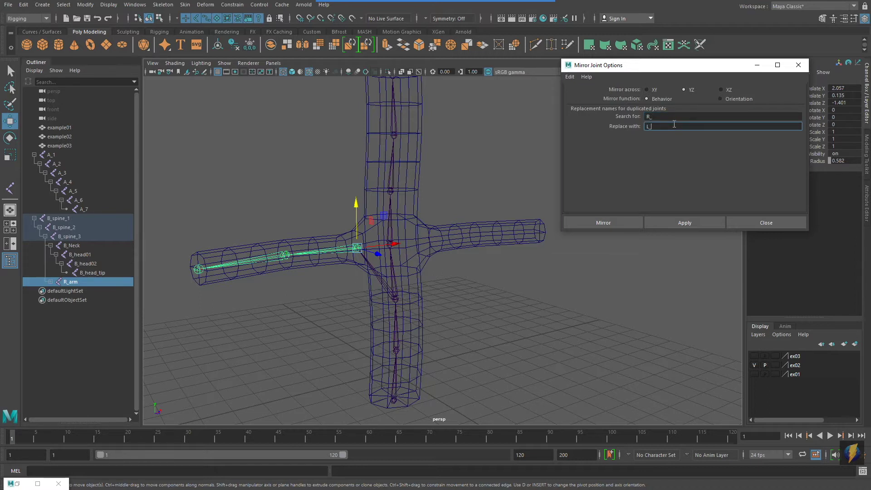
pyautogui.click(684, 221)
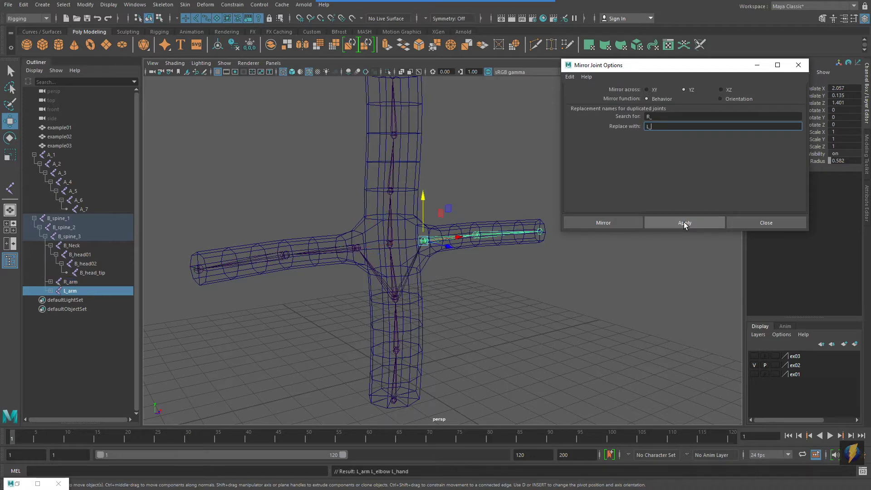
pyautogui.click(732, 223)
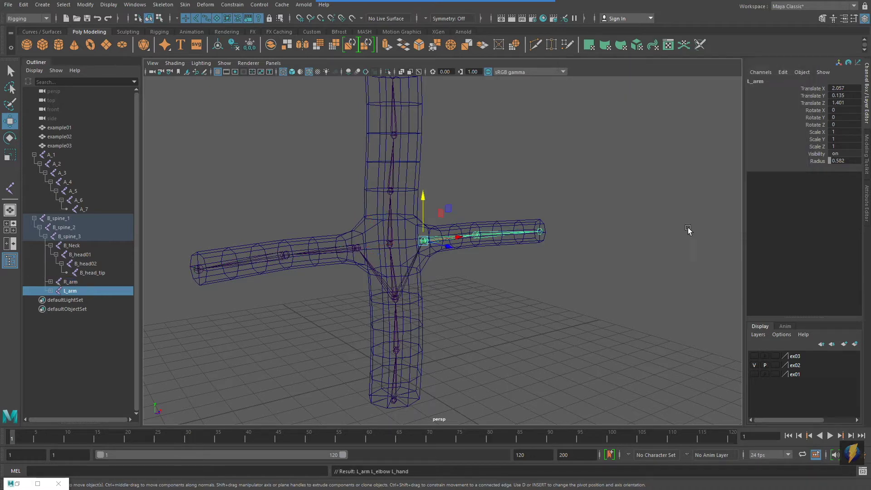
# Bind the example02 mesh to the B_spine_1 skeleton with Bind Skin and display the mesh shaded
pyautogui.click(394, 386)
pyautogui.keyDown('alt'); pyautogui.moveTo(563, 317); pyautogui.dragTo(589, 305); pyautogui.keyUp('alt')
pyautogui.keyDown('shift'); pyautogui.click(452, 290); pyautogui.keyUp('shift')
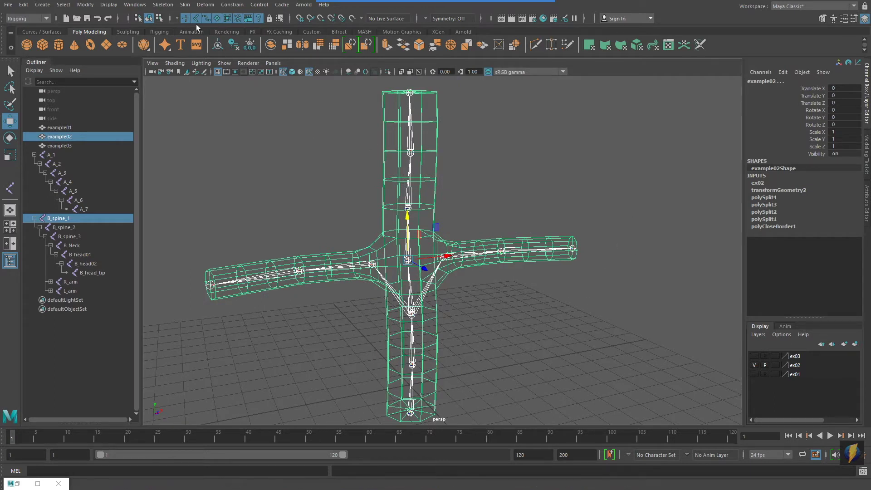
pyautogui.click(185, 5)
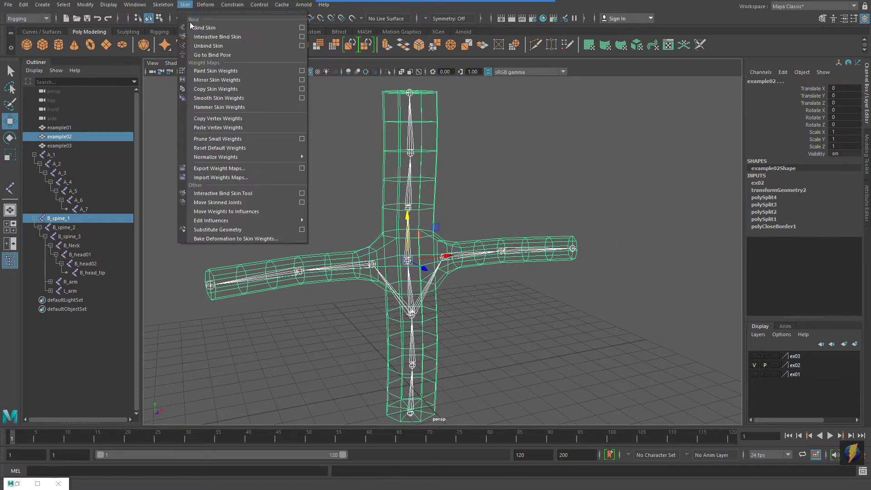
pyautogui.click(227, 28)
pyautogui.moveTo(521, 220); pyautogui.dragTo(526, 239, button='middle')
pyautogui.keyDown('alt'); pyautogui.moveTo(557, 266); pyautogui.dragTo(538, 285, button='right'); pyautogui.keyUp('alt')
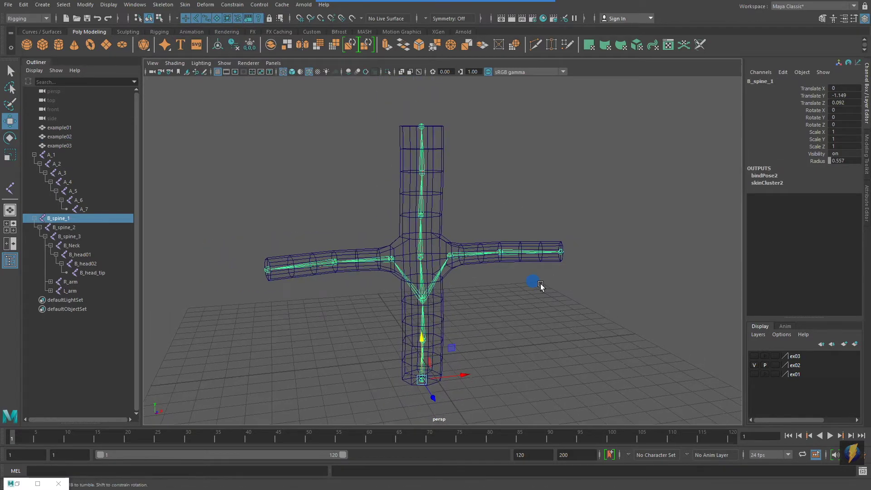
pyautogui.press('5')
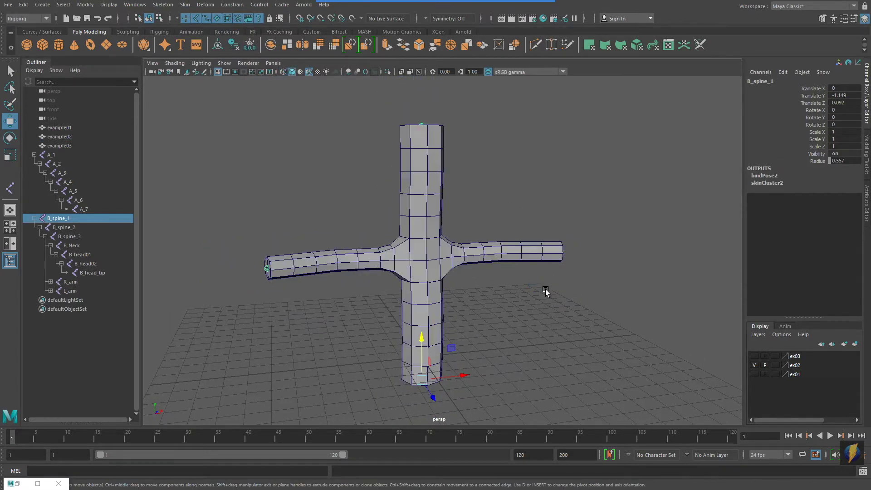
# Test the skinning by rotating B_spine_2 about -36 degrees around Y, and undo the rotation
pyautogui.press('space')
pyautogui.click(368, 359)
pyautogui.click(308, 370)
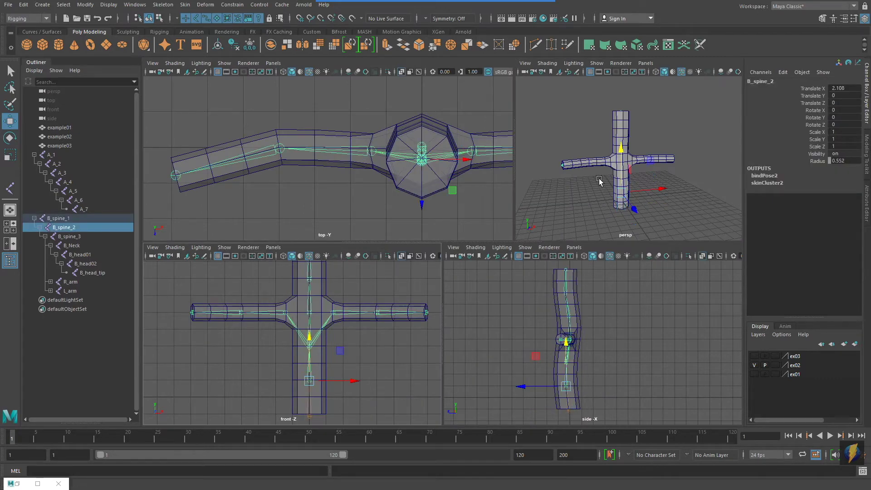
pyautogui.press('space')
pyautogui.press('e')
pyautogui.moveTo(462, 297); pyautogui.dragTo(427, 305)
pyautogui.hotkey('ctrl', 'z')
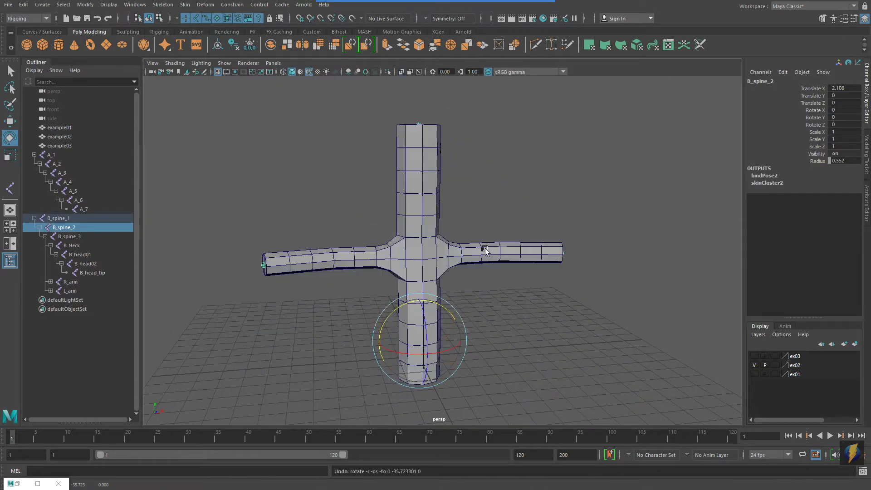
# Test-rotate B_spine_3, B_Neck and B_head01 one after another, undoing each rotation
pyautogui.press('Down')
pyautogui.moveTo(430, 260); pyautogui.dragTo(391, 258)
pyautogui.hotkey('ctrl', 'z')
pyautogui.press('Down')
pyautogui.moveTo(442, 224); pyautogui.dragTo(436, 223)
pyautogui.hotkey('ctrl', 'z')
pyautogui.press('Down')
pyautogui.moveTo(431, 179); pyautogui.dragTo(458, 194)
pyautogui.hotkey('ctrl', 'z')
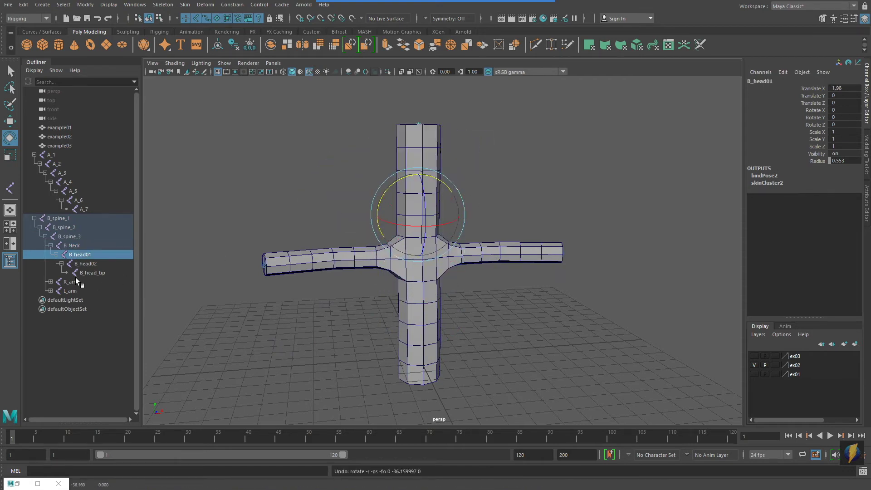
# Test-rotate R_arm and L_arm together, and undo the rotation
pyautogui.click(70, 281)
pyautogui.keyDown('shift'); pyautogui.click(70, 290); pyautogui.keyUp('shift')
pyautogui.moveTo(451, 219); pyautogui.dragTo(486, 243)
pyautogui.hotkey('ctrl', 'z')
# Expand both arm hierarchies and test the bend of R_elbow at about 72 degrees around Y, undoing the rotation
pyautogui.click(51, 282)
pyautogui.keyDown('shift'); pyautogui.click(50, 309); pyautogui.keyUp('shift')
pyautogui.click(80, 291)
pyautogui.keyDown('alt'); pyautogui.moveTo(299, 247); pyautogui.dragTo(314, 300); pyautogui.keyUp('alt')
pyautogui.moveTo(335, 312); pyautogui.dragTo(397, 310)
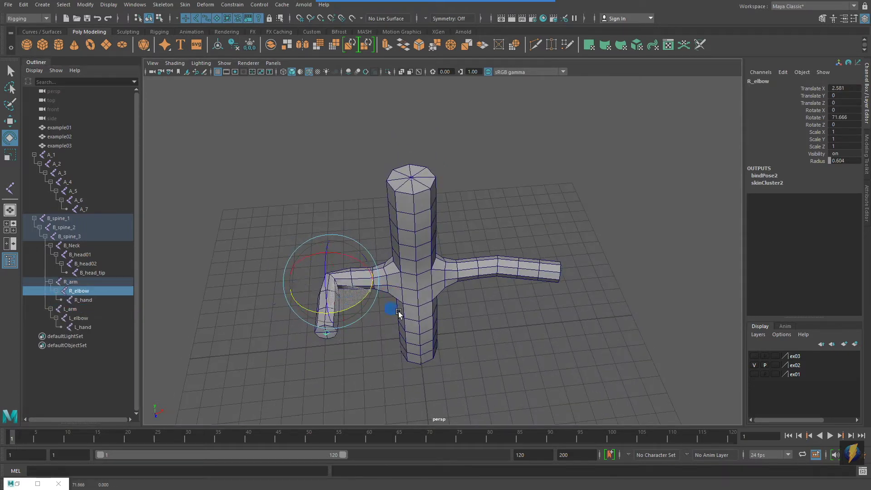
pyautogui.hotkey('ctrl', 'z')
# Test-bend R_elbow and L_elbow together around Y, and undo the rotations
pyautogui.click(101, 300)
pyautogui.keyDown('alt'); pyautogui.moveTo(195, 328); pyautogui.dragTo(193, 312); pyautogui.keyUp('alt')
pyautogui.click(89, 319)
pyautogui.keyDown('ctrl'); pyautogui.click(89, 292); pyautogui.keyUp('ctrl')
pyautogui.moveTo(360, 296); pyautogui.dragTo(473, 283)
pyautogui.moveTo(359, 297); pyautogui.dragTo(391, 242)
pyautogui.hotkey('ctrl', 'z')
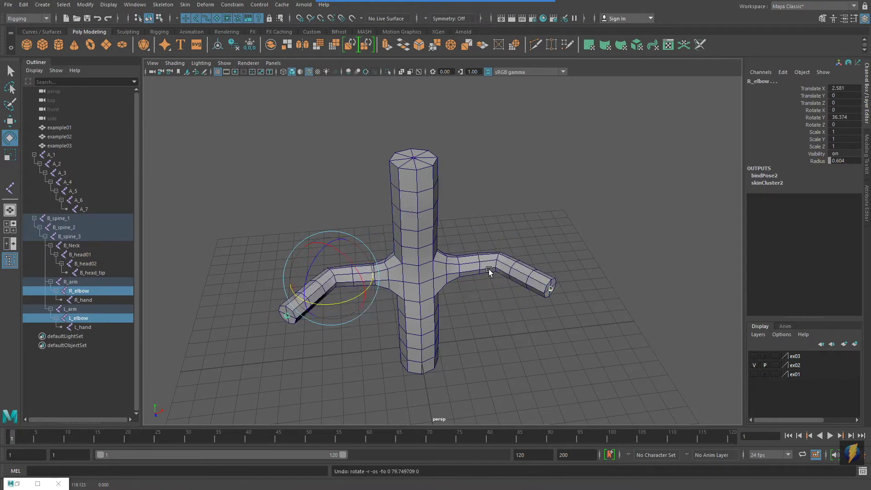
pyautogui.hotkey('ctrl', 'z')
# Test-rotate B_spine_2, B_spine_3 and B_Neck together to bend the torso, and undo the rotation
pyautogui.moveTo(489, 271)
pyautogui.keyDown('alt'); pyautogui.mouseDown()
pyautogui.moveTo(495, 260)
pyautogui.moveTo(509, 292)
pyautogui.moveTo(492, 278)
pyautogui.mouseUp(); pyautogui.keyUp('alt')
pyautogui.click(69, 227)
pyautogui.moveTo(70, 228); pyautogui.dragTo(82, 247)
pyautogui.keyDown('alt'); pyautogui.moveTo(410, 227); pyautogui.dragTo(370, 243); pyautogui.keyUp('alt')
pyautogui.hotkey('ctrl', 'z')
# Add the B_spine_1 skeleton to the hidden ex02 display layer and show the ex03 layer
pyautogui.keyDown('alt'); pyautogui.moveTo(499, 261); pyautogui.dragTo(483, 255); pyautogui.keyUp('alt')
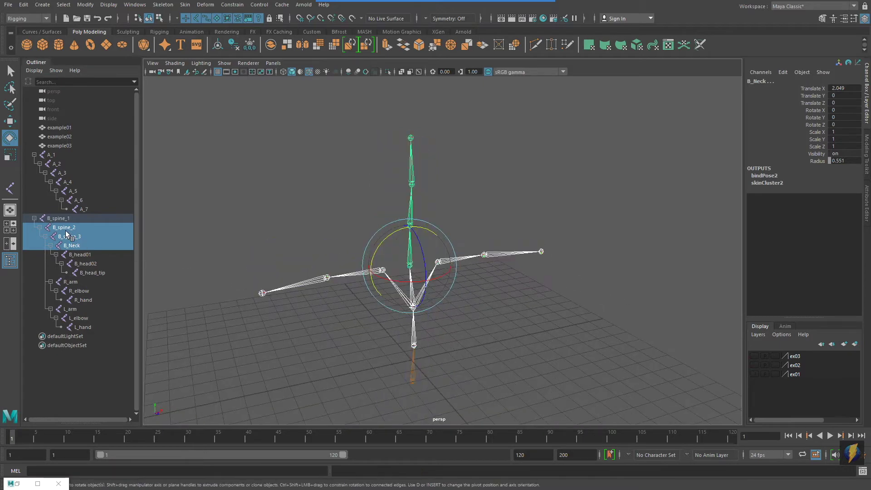
pyautogui.click(58, 219)
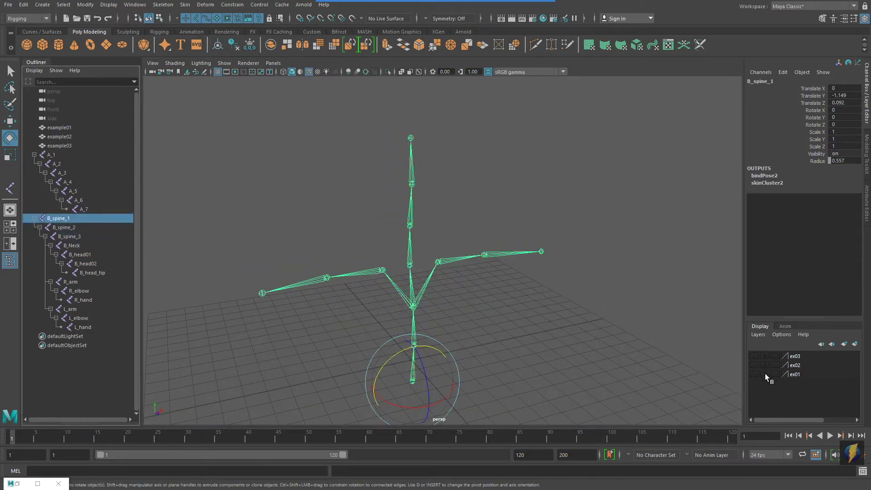
pyautogui.rightClick(796, 368)
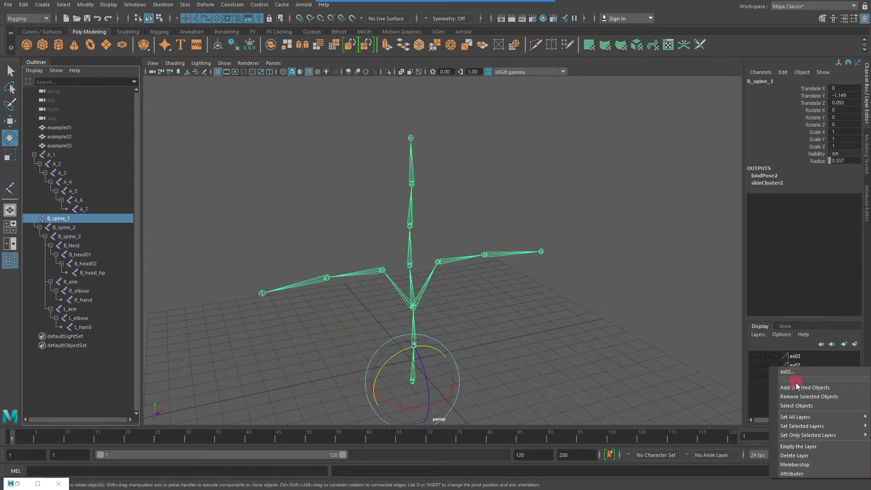
pyautogui.click(791, 387)
pyautogui.click(754, 356)
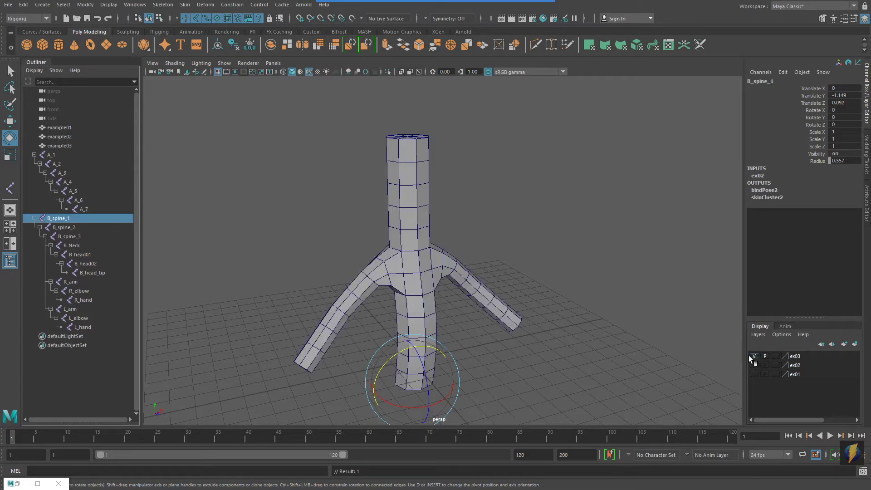
# Collapse the B_spine_1 hierarchy in the Outliner and clear the selection
pyautogui.click(34, 218)
pyautogui.keyDown('alt'); pyautogui.moveTo(550, 288); pyautogui.dragTo(455, 274); pyautogui.keyUp('alt')
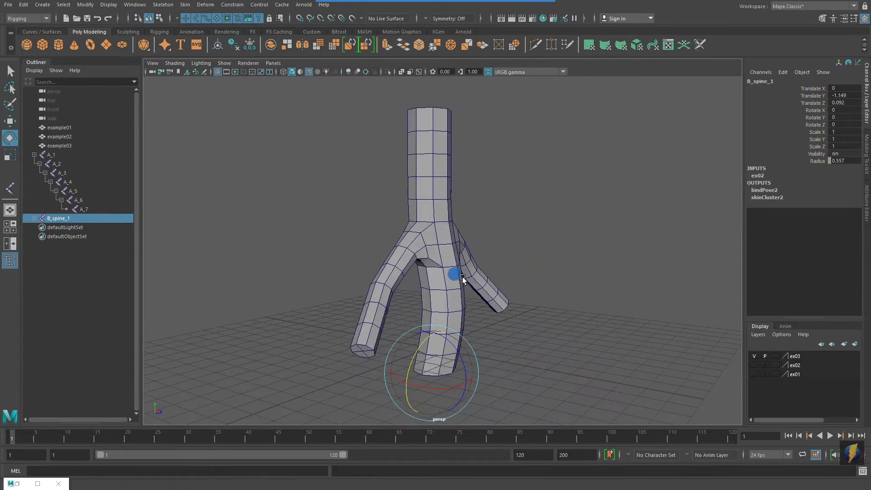
pyautogui.click(574, 288)
# Draw a seven-joint chain in the side view along the curved centre of the ex03 torso, from its base to its upper end
pyautogui.press('space')
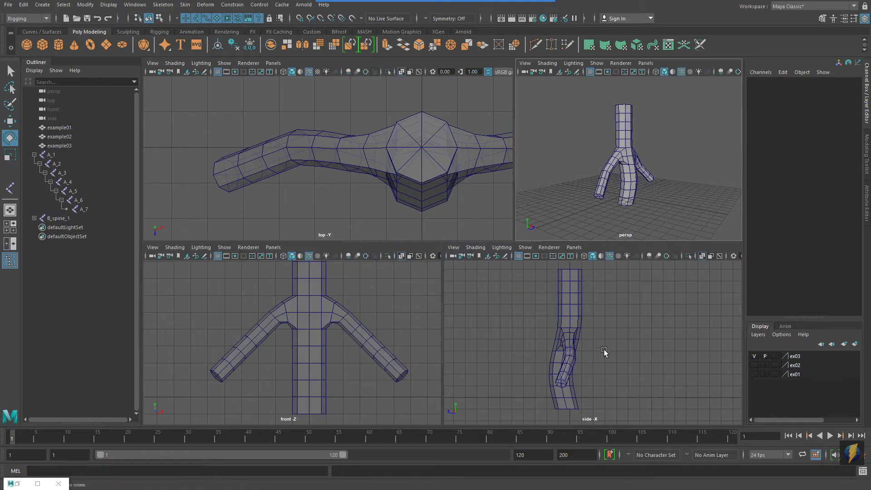
pyautogui.press('space')
pyautogui.click(12, 191)
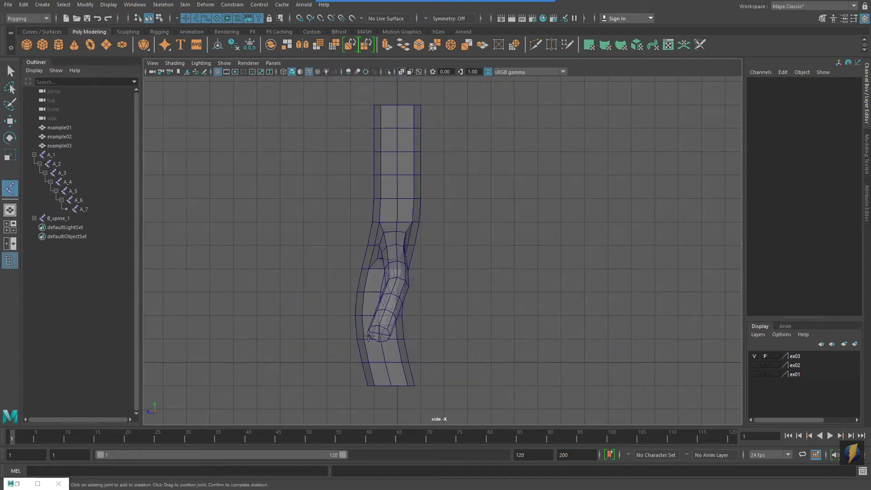
pyautogui.click(391, 389)
pyautogui.click(381, 341)
pyautogui.click(391, 247)
pyautogui.click(397, 200)
pyautogui.click(397, 153)
pyautogui.click(397, 105)
pyautogui.press('Return')
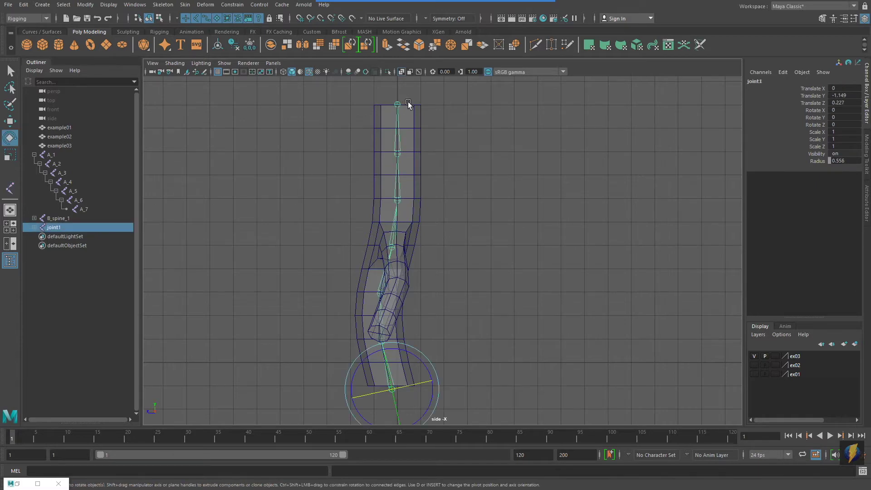
# Prefix the names of the new joint chain's hierarchy with C_ and expand the whole chain in the Outliner
pyautogui.press('space')
pyautogui.press('space')
pyautogui.keyDown('alt'); pyautogui.moveTo(570, 185); pyautogui.dragTo(569, 218, button='right'); pyautogui.keyUp('alt')
pyautogui.keyDown('alt'); pyautogui.moveTo(569, 219); pyautogui.dragTo(461, 246); pyautogui.keyUp('alt')
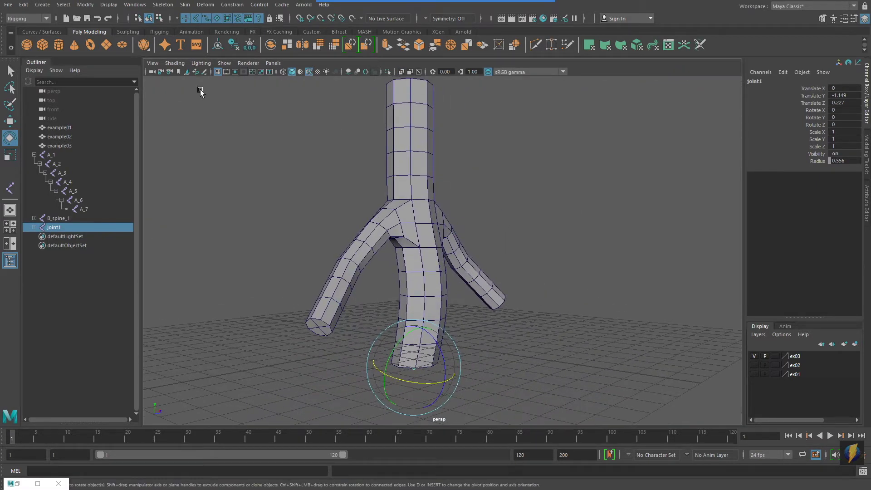
pyautogui.click(86, 4)
pyautogui.click(107, 146)
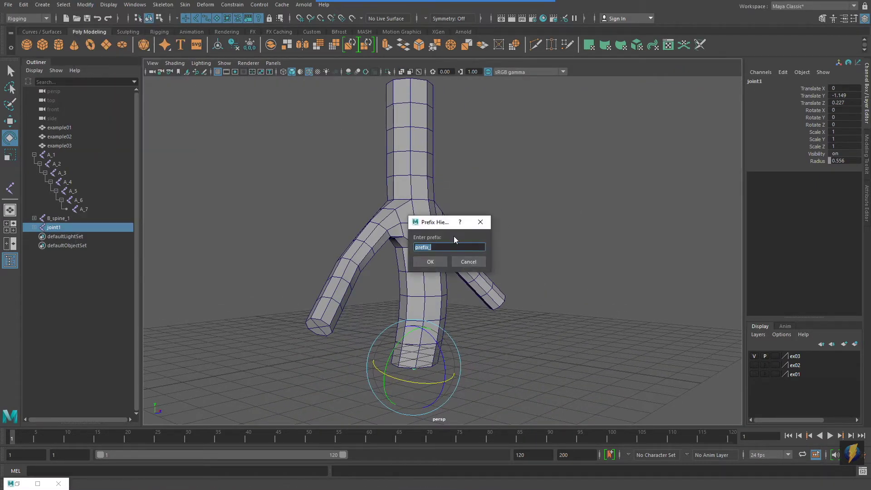
pyautogui.write('C_')
pyautogui.press('Return')
pyautogui.keyDown('shift'); pyautogui.click(34, 227); pyautogui.keyUp('shift')
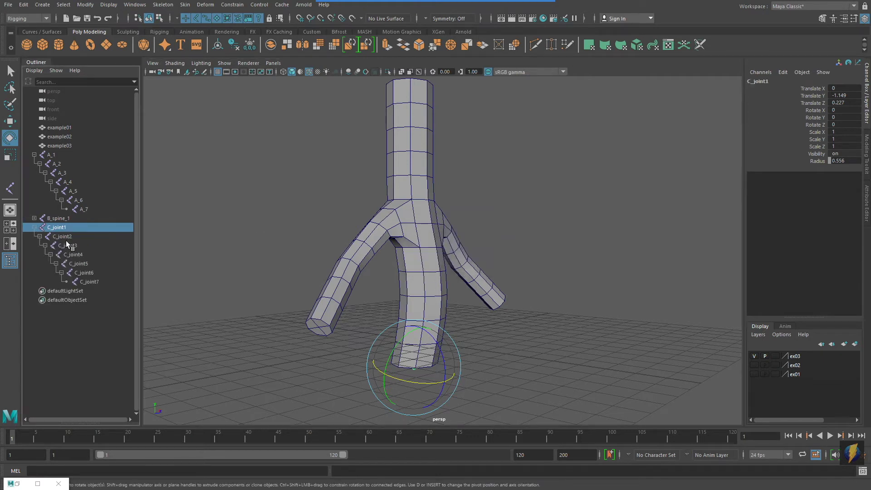
# Rename the base joint of the C chain as C_root
pyautogui.click(759, 81)
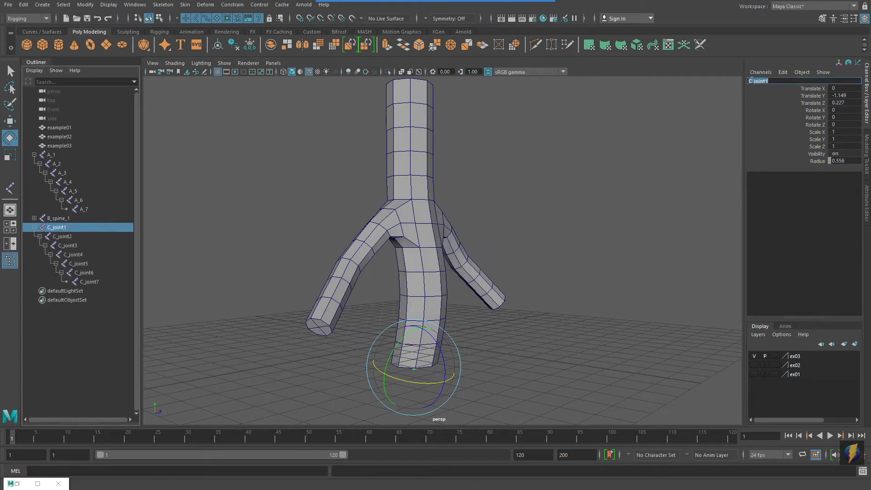
pyautogui.moveTo(754, 81); pyautogui.dragTo(775, 81)
pyautogui.write('root')
pyautogui.press('Return')
# Replace "joint" with "spine_" in the names of the hierarchy from C_joint2 downward
pyautogui.press('Down')
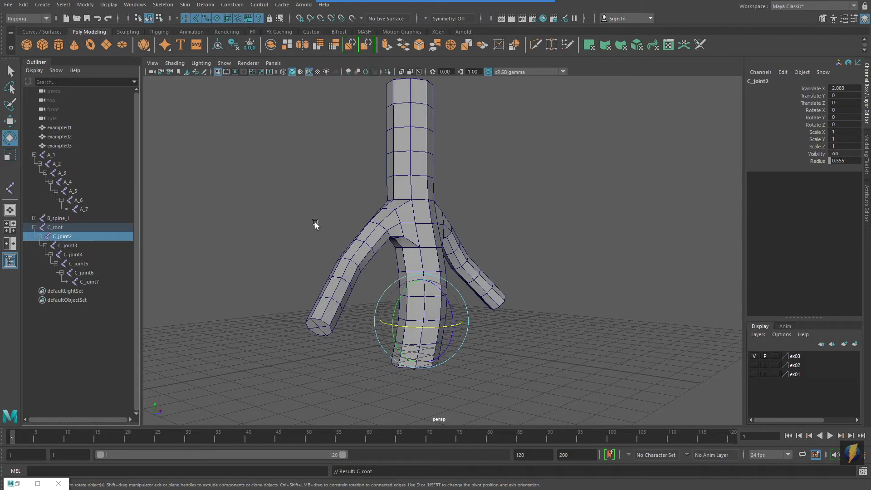
pyautogui.click(86, 4)
pyautogui.click(113, 144)
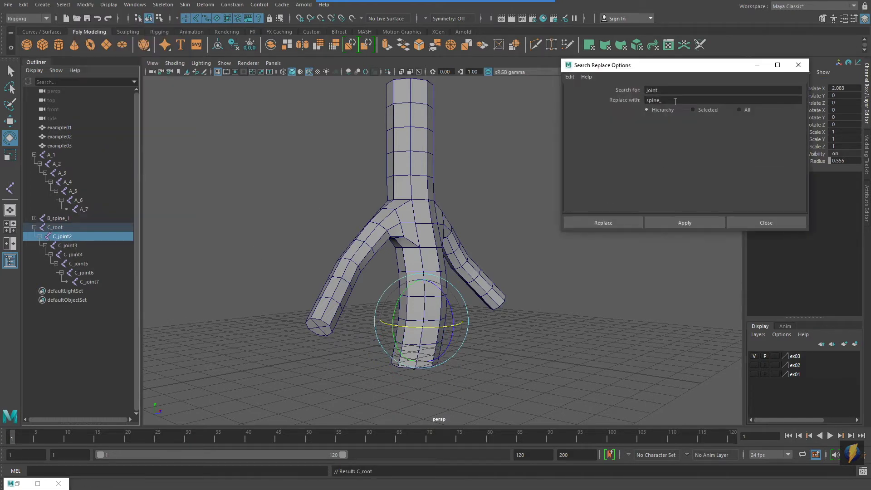
pyautogui.click(646, 100)
pyautogui.click(692, 222)
pyautogui.click(787, 219)
# Draw a three-joint chain in the top view along the arm on the negative X side, from shoulder through elbow to hand
pyautogui.keyDown('alt'); pyautogui.moveTo(532, 278); pyautogui.dragTo(482, 287); pyautogui.keyUp('alt')
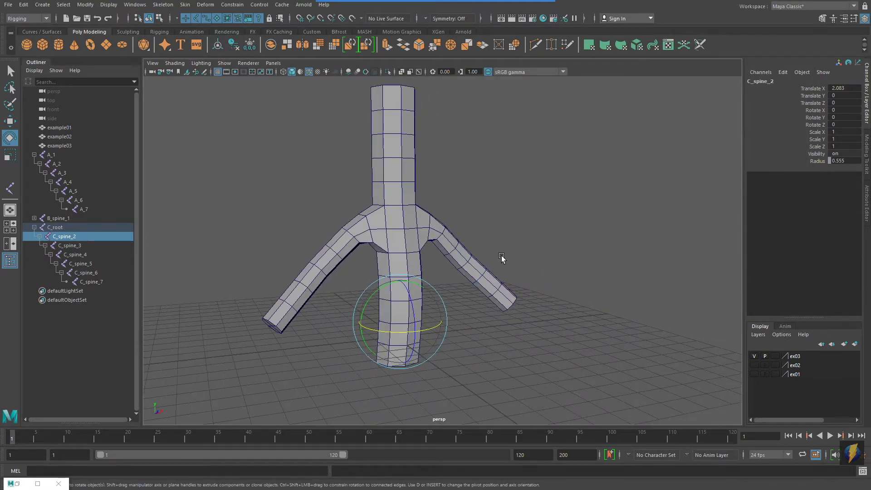
pyautogui.keyDown('alt'); pyautogui.moveTo(505, 258); pyautogui.dragTo(521, 268, button='middle'); pyautogui.keyUp('alt')
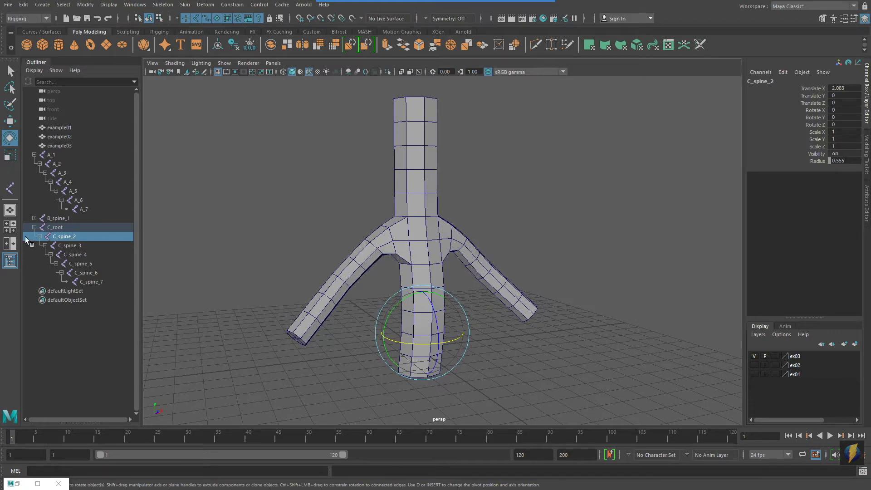
pyautogui.click(264, 259)
pyautogui.click(10, 188)
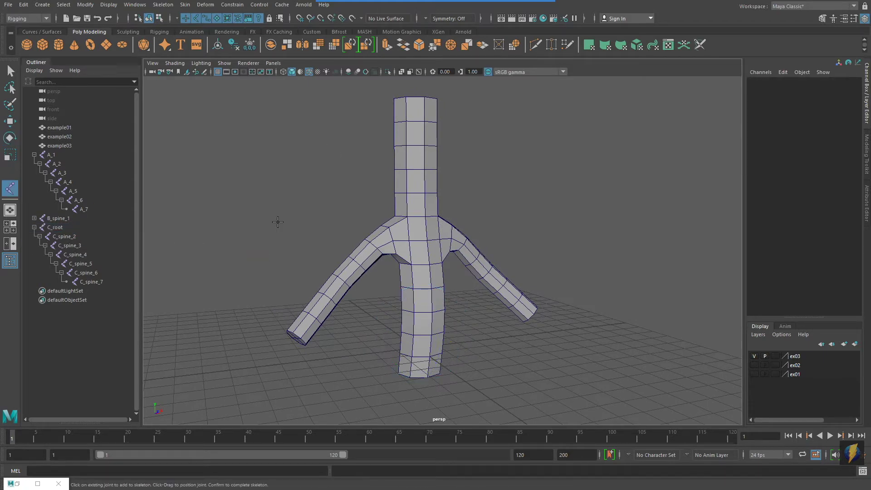
pyautogui.press('space')
pyautogui.press('space')
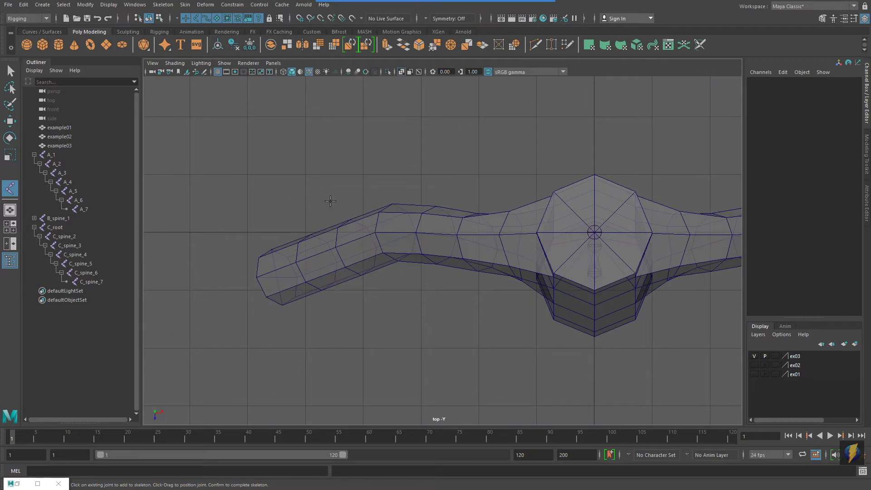
pyautogui.keyDown('alt'); pyautogui.moveTo(537, 253); pyautogui.dragTo(505, 245, button='middle'); pyautogui.keyUp('alt')
pyautogui.click(506, 246)
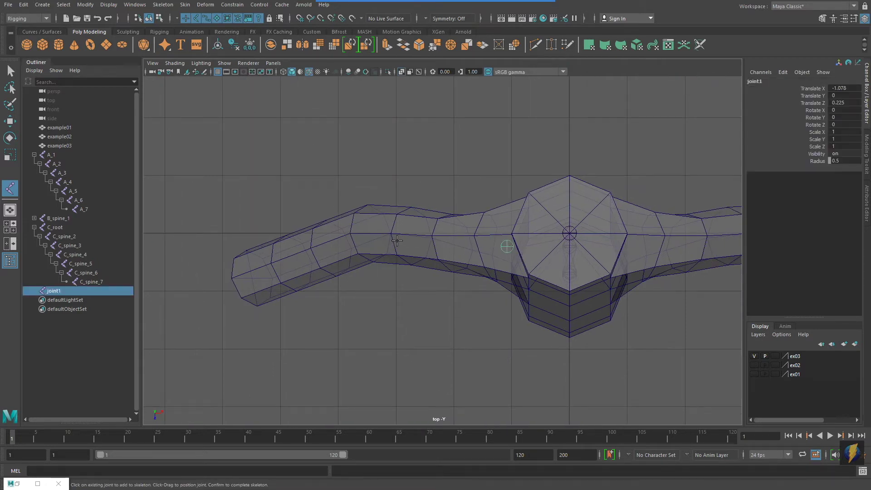
pyautogui.click(372, 231)
pyautogui.click(251, 280)
pyautogui.press('Return')
# Try to fit the arm chain in the front view by raising it to about 4.96 in Y and rotating it to the arm's slope
pyautogui.press('space')
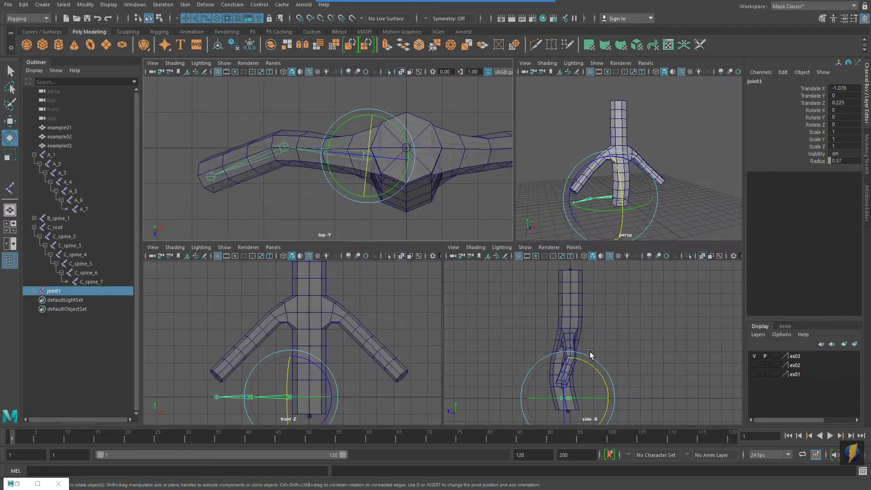
pyautogui.press('space')
pyautogui.keyDown('alt'); pyautogui.moveTo(416, 317); pyautogui.dragTo(418, 298, button='middle'); pyautogui.keyUp('alt')
pyautogui.press('w')
pyautogui.moveTo(440, 296); pyautogui.dragTo(441, 129)
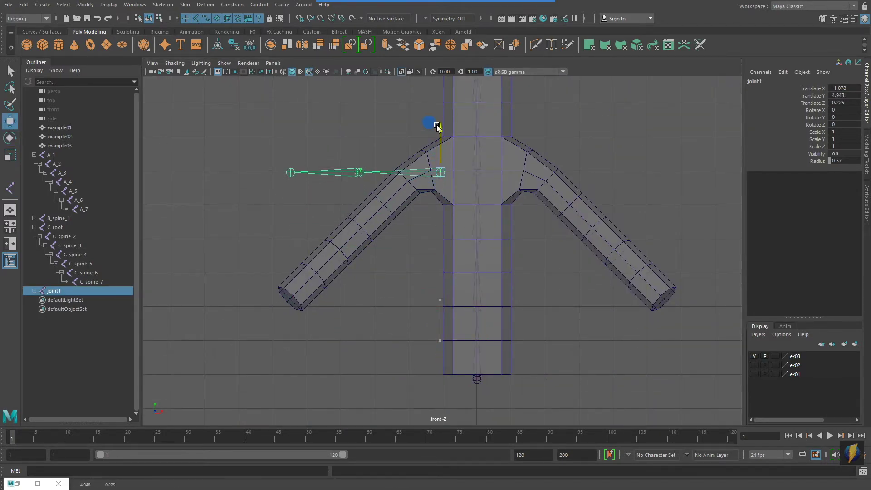
pyautogui.press('e')
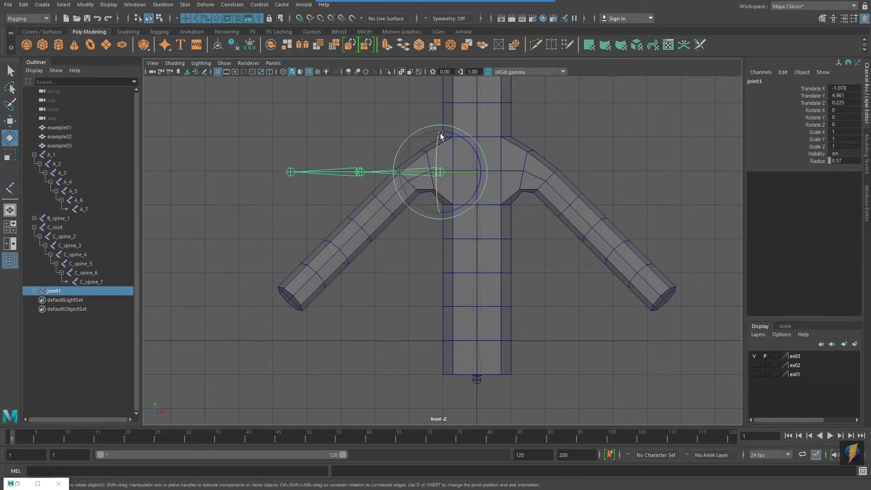
pyautogui.moveTo(472, 142); pyautogui.dragTo(446, 138)
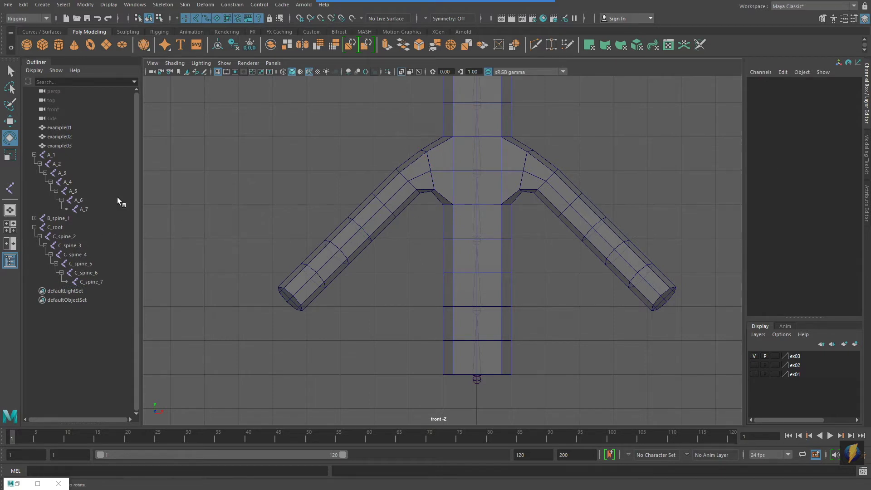
# Draw a three-joint chain in the front view down the negative X arm, from shoulder through elbow to hand
pyautogui.click(17, 187)
pyautogui.keyDown('alt'); pyautogui.moveTo(374, 204); pyautogui.dragTo(357, 230, button='middle'); pyautogui.keyUp('alt')
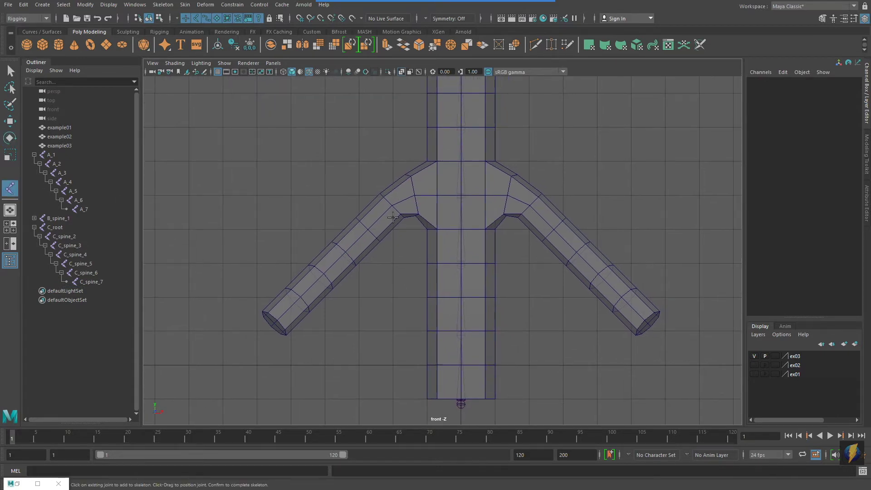
pyautogui.click(422, 194)
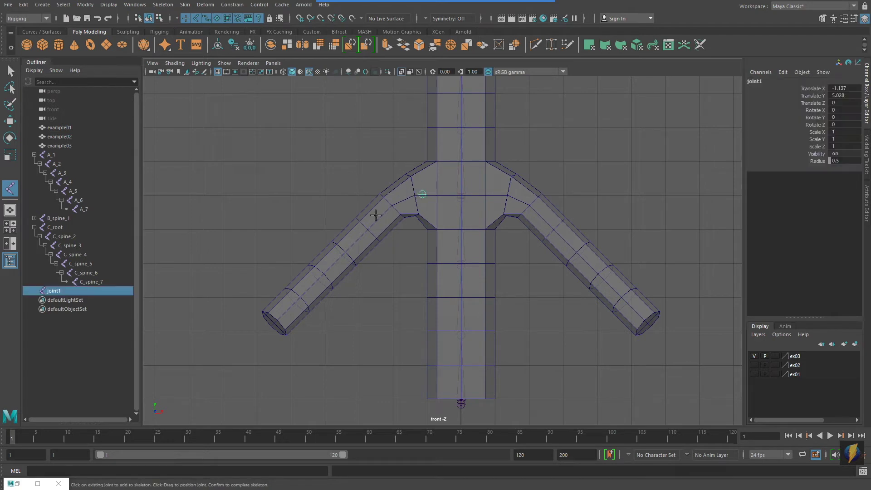
pyautogui.click(346, 252)
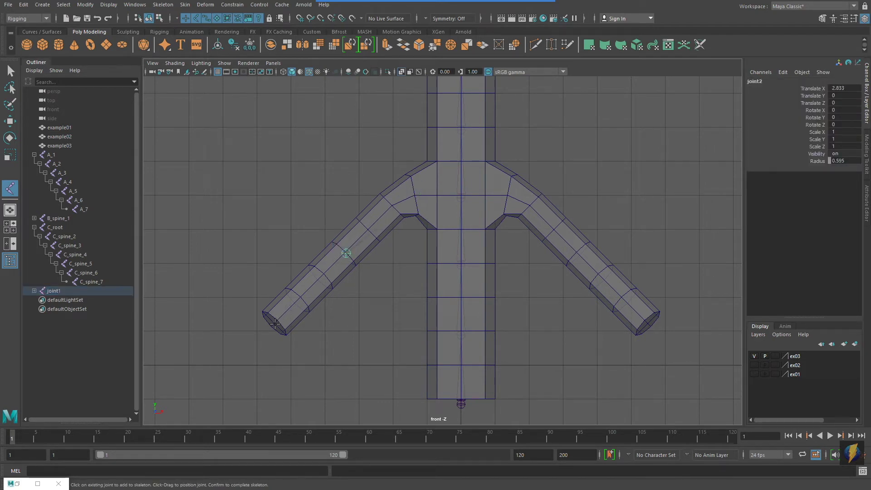
pyautogui.press('Return')
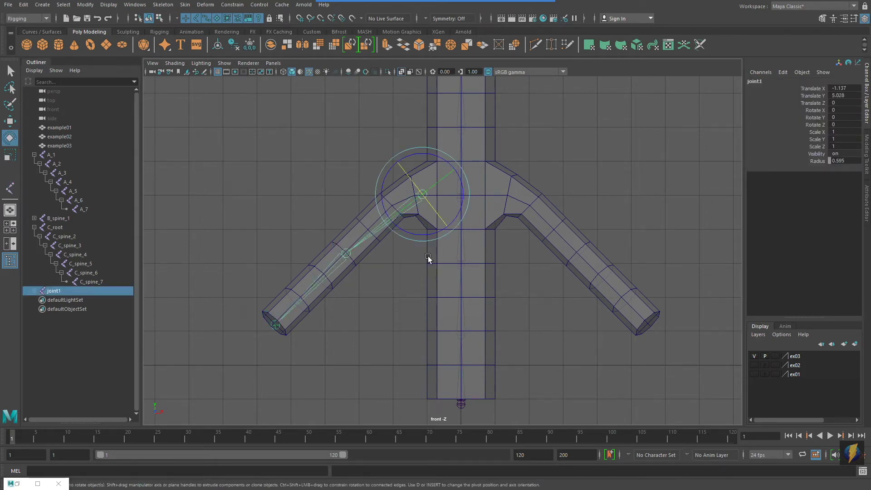
# Compare the front-view arm chain with the mesh in the top and perspective views, and delete the chain
pyautogui.press('space')
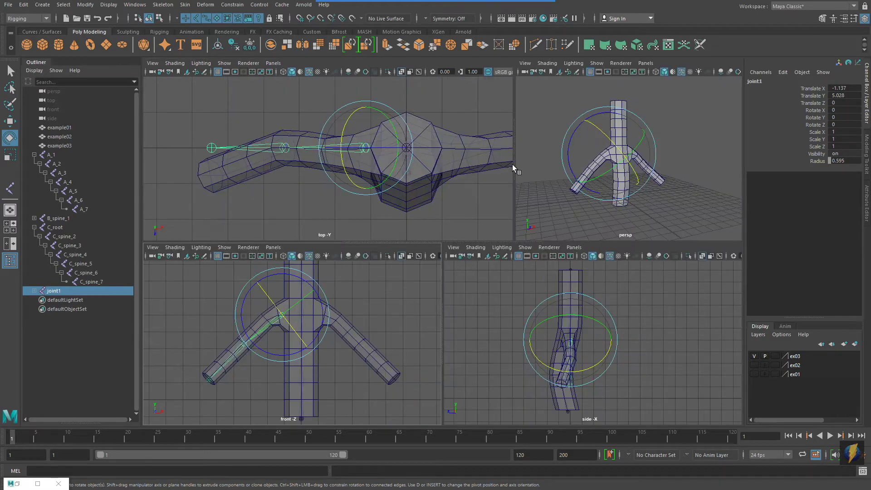
pyautogui.keyDown('alt'); pyautogui.moveTo(586, 177); pyautogui.dragTo(617, 189); pyautogui.keyUp('alt')
pyautogui.keyDown('alt'); pyautogui.moveTo(336, 176); pyautogui.dragTo(379, 190, button='middle'); pyautogui.keyUp('alt')
pyautogui.keyDown('alt'); pyautogui.moveTo(301, 200); pyautogui.dragTo(399, 203, button='right'); pyautogui.keyUp('alt')
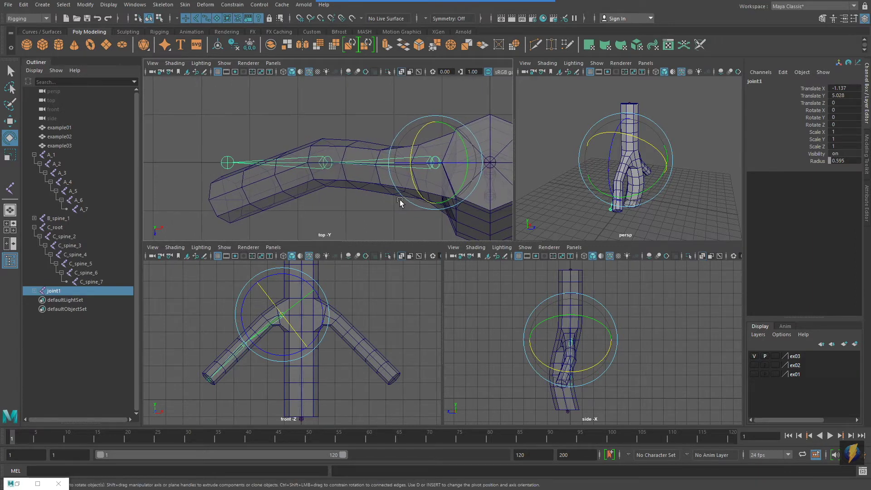
pyautogui.keyDown('alt'); pyautogui.moveTo(400, 203); pyautogui.dragTo(371, 199, button='middle'); pyautogui.keyUp('alt')
pyautogui.press('Delete')
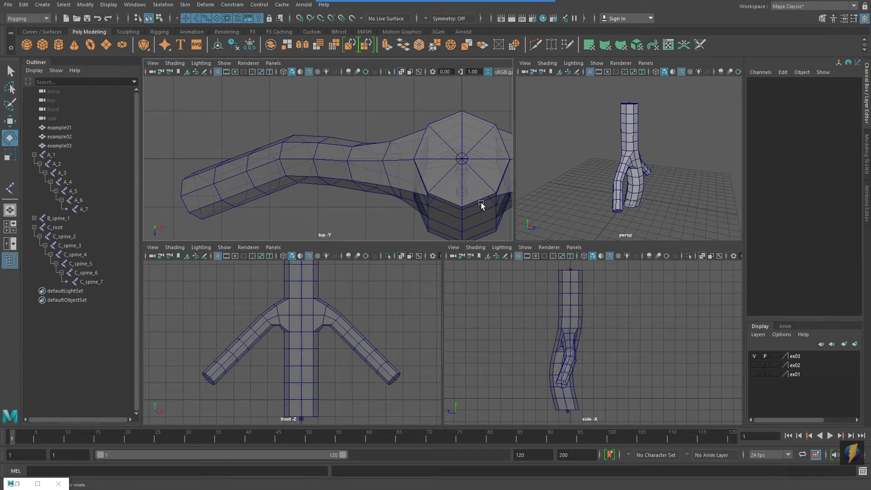
# Turn on X-Ray shading for the ex03 mesh in the perspective view
pyautogui.keyDown('alt'); pyautogui.moveTo(626, 189); pyautogui.dragTo(588, 181); pyautogui.keyUp('alt')
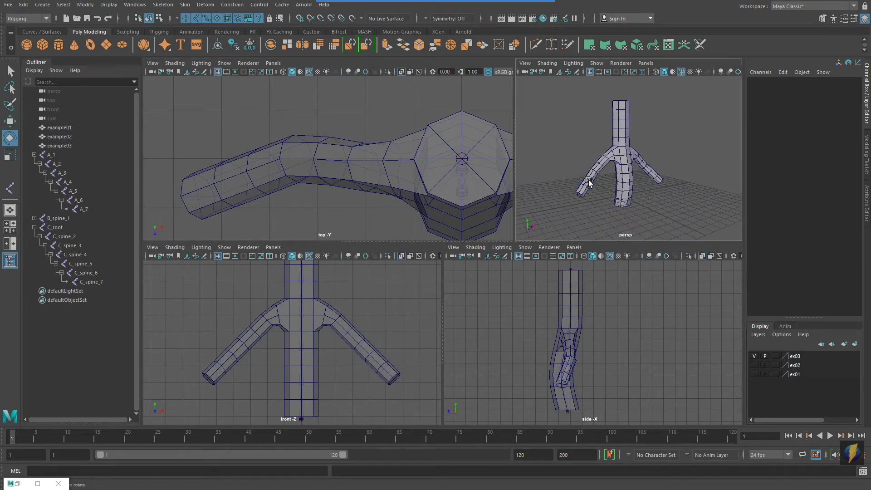
pyautogui.press('space')
pyautogui.keyDown('alt'); pyautogui.moveTo(442, 248); pyautogui.dragTo(484, 250, button='right'); pyautogui.keyUp('alt')
pyautogui.keyDown('alt'); pyautogui.moveTo(484, 249); pyautogui.dragTo(480, 247); pyautogui.keyUp('alt')
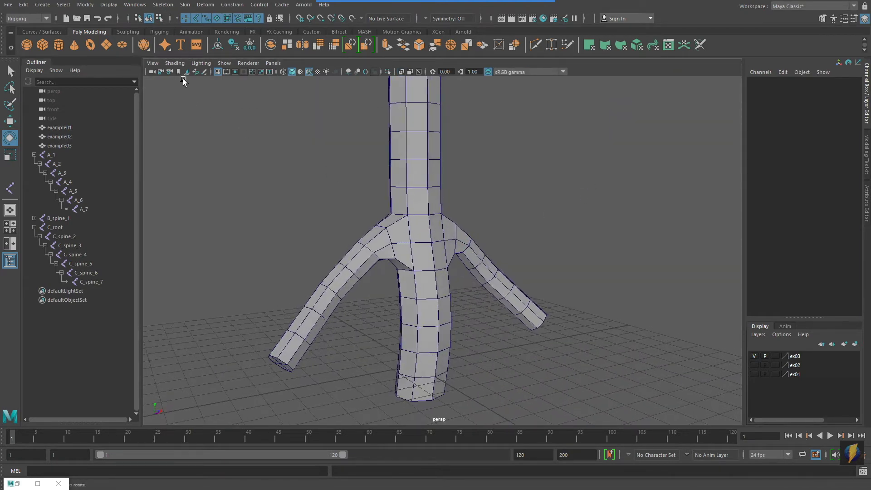
pyautogui.click(175, 63)
pyautogui.click(195, 144)
pyautogui.keyDown('alt'); pyautogui.moveTo(493, 208); pyautogui.dragTo(496, 214); pyautogui.keyUp('alt')
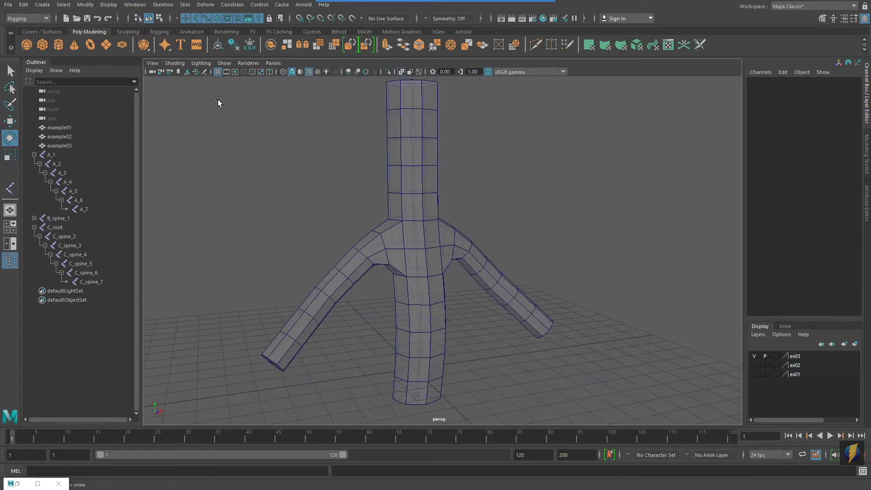
# Enable Projected Centering in the Joint Tool settings
pyautogui.click(164, 5)
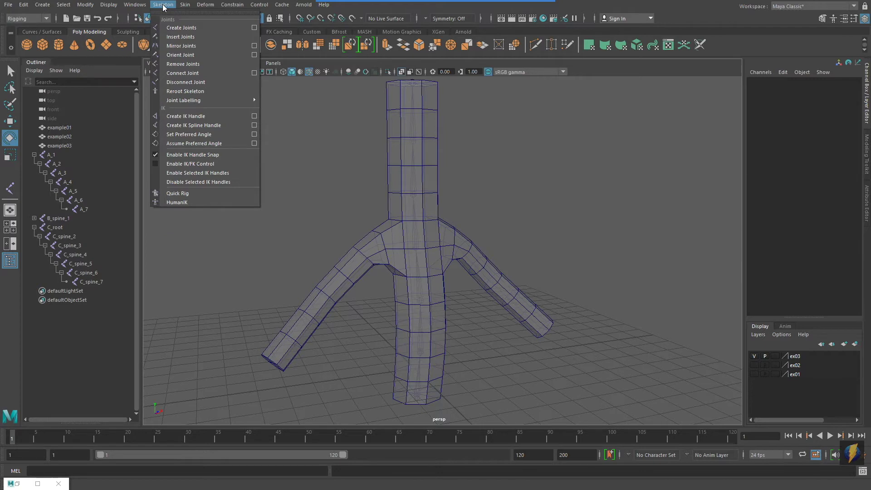
pyautogui.click(255, 28)
pyautogui.moveTo(750, 82); pyautogui.dragTo(692, 98)
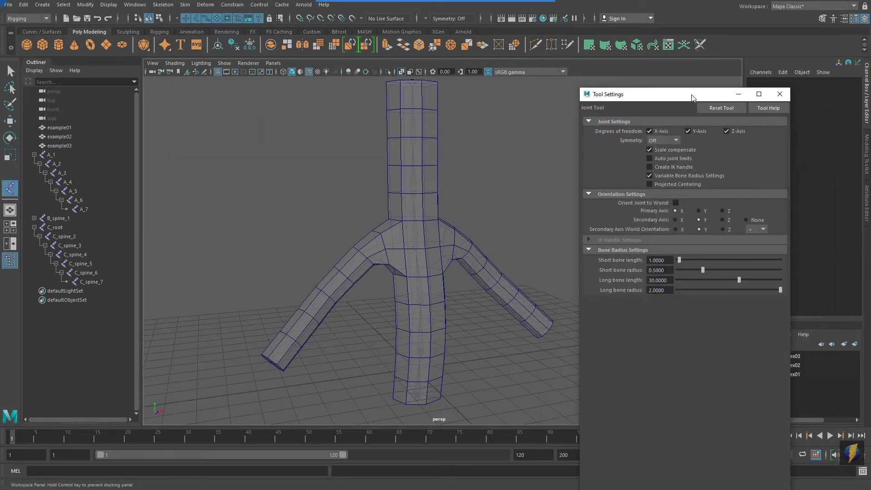
pyautogui.moveTo(393, 6)
pyautogui.click(469, 19)
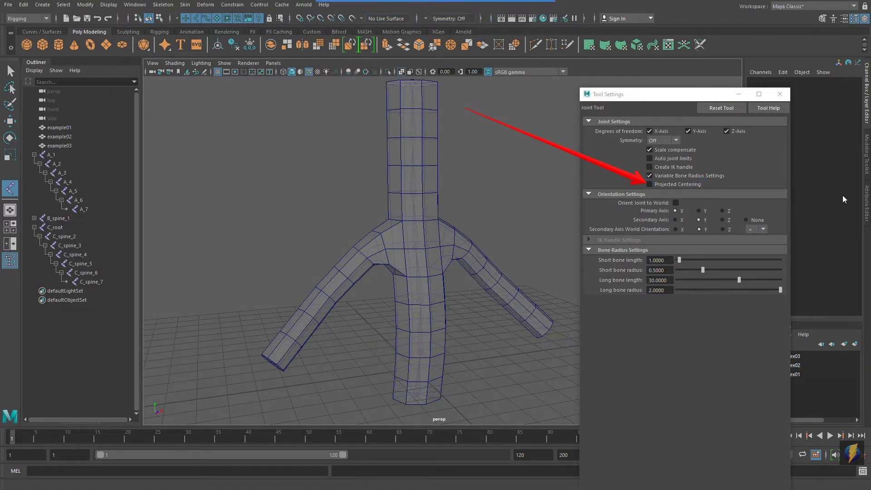
pyautogui.click(650, 184)
# Place shoulder and elbow joints on the negative X arm of the mesh in the perspective view
pyautogui.keyDown('alt'); pyautogui.moveTo(350, 301); pyautogui.dragTo(349, 301); pyautogui.keyUp('alt')
pyautogui.keyDown('alt'); pyautogui.moveTo(323, 317); pyautogui.dragTo(333, 323, button='right'); pyautogui.keyUp('alt')
pyautogui.keyDown('alt'); pyautogui.moveTo(350, 323); pyautogui.dragTo(317, 275, button='middle'); pyautogui.keyUp('alt')
pyautogui.keyDown('alt'); pyautogui.moveTo(318, 275); pyautogui.dragTo(368, 219); pyautogui.keyUp('alt')
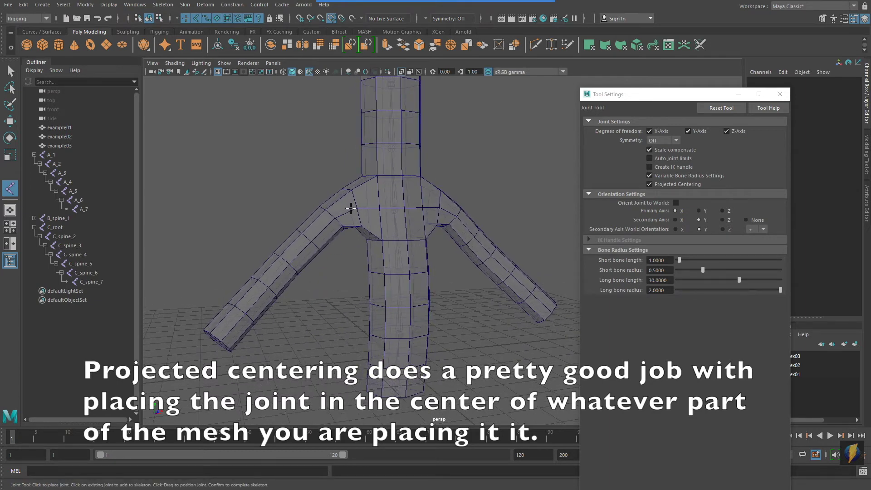
pyautogui.click(351, 209)
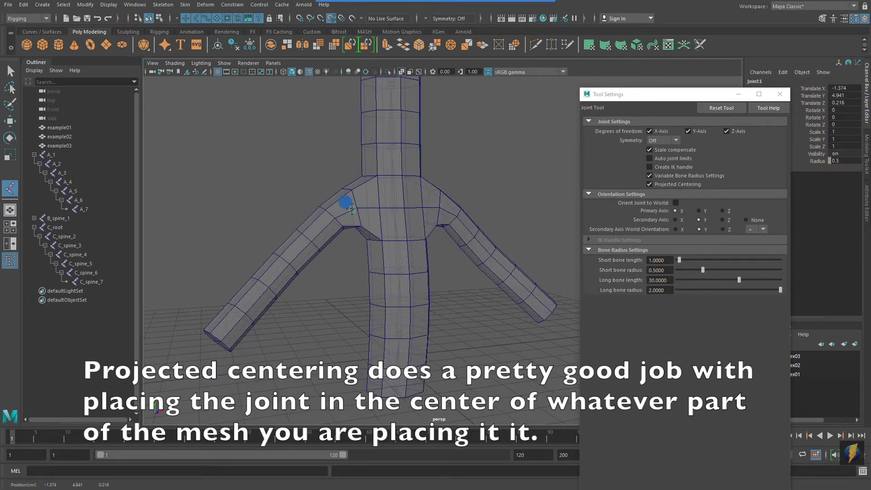
pyautogui.keyDown('alt'); pyautogui.moveTo(305, 304); pyautogui.dragTo(375, 303); pyautogui.keyUp('alt')
pyautogui.click(323, 258)
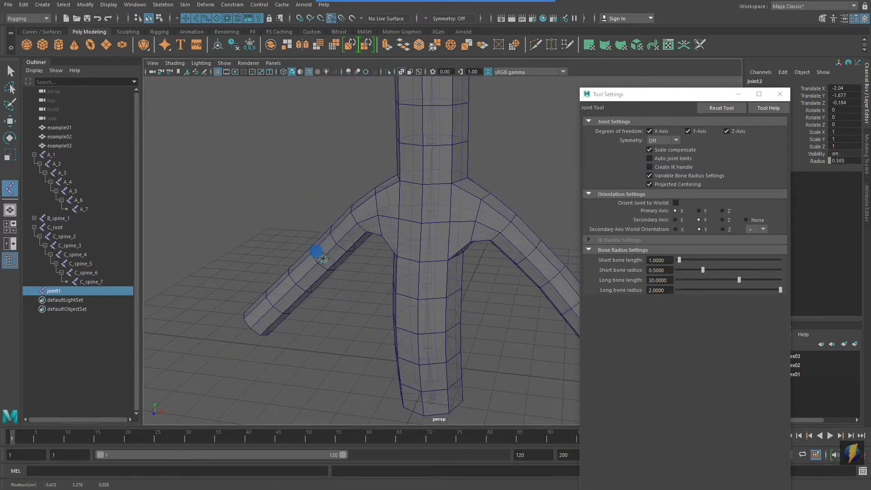
# Add the hand joint at the arm's end, finish the chain and close the tool settings
pyautogui.press('Return')
pyautogui.keyDown('alt'); pyautogui.moveTo(323, 258); pyautogui.dragTo(392, 315); pyautogui.keyUp('alt')
pyautogui.keyDown('alt'); pyautogui.moveTo(393, 314); pyautogui.dragTo(347, 326, button='right'); pyautogui.keyUp('alt')
pyautogui.click(287, 300)
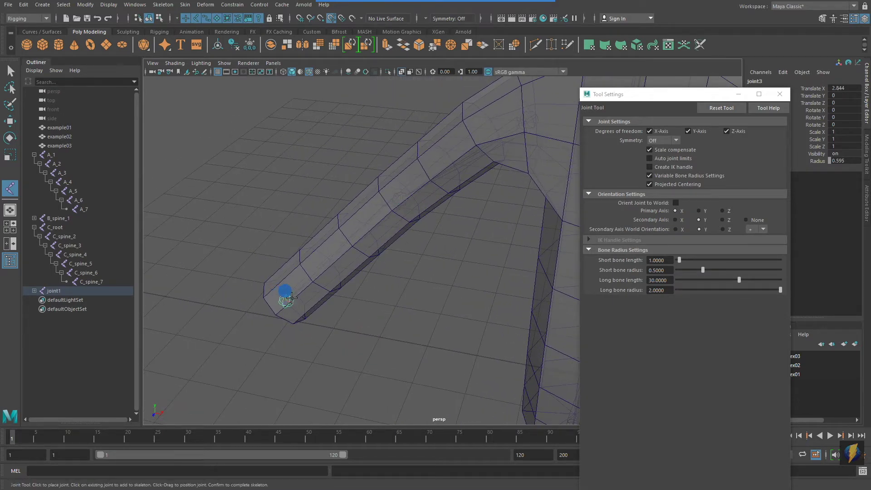
pyautogui.press('Return')
pyautogui.press('e')
pyautogui.keyDown('alt'); pyautogui.moveTo(364, 292); pyautogui.dragTo(279, 282); pyautogui.keyUp('alt')
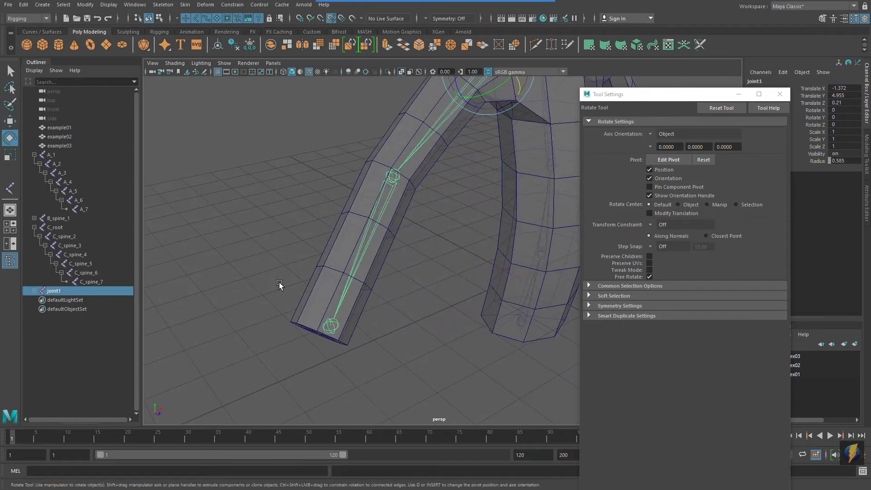
pyautogui.keyDown('alt'); pyautogui.moveTo(302, 268); pyautogui.dragTo(409, 254); pyautogui.keyUp('alt')
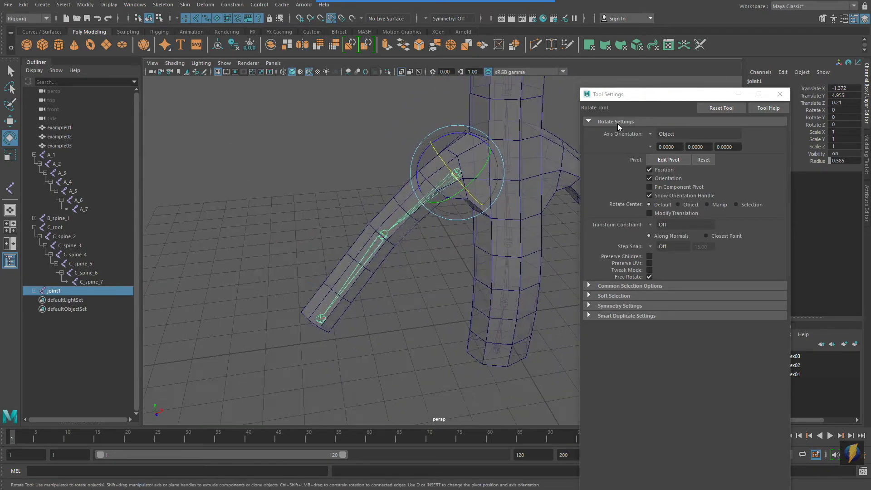
pyautogui.click(782, 94)
pyautogui.keyDown('alt'); pyautogui.moveTo(595, 188); pyautogui.dragTo(550, 213); pyautogui.keyUp('alt')
# Rename the three arm joints r_arm, r_elbow and r_hand from shoulder to hand
pyautogui.click(769, 81)
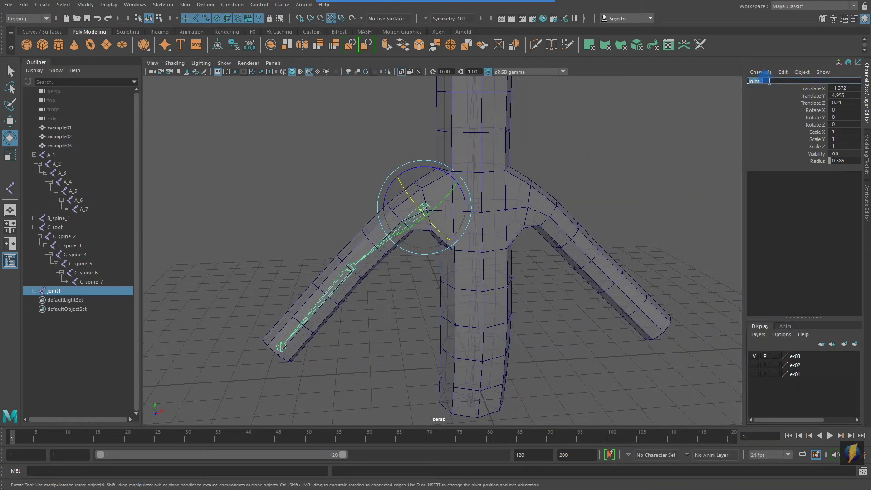
pyautogui.write('r_arm')
pyautogui.press('Return')
pyautogui.press('Down')
pyautogui.click(769, 82)
pyautogui.write('r_elbow')
pyautogui.press('Return')
pyautogui.press('Down')
pyautogui.click(770, 81)
pyautogui.write('r_hand')
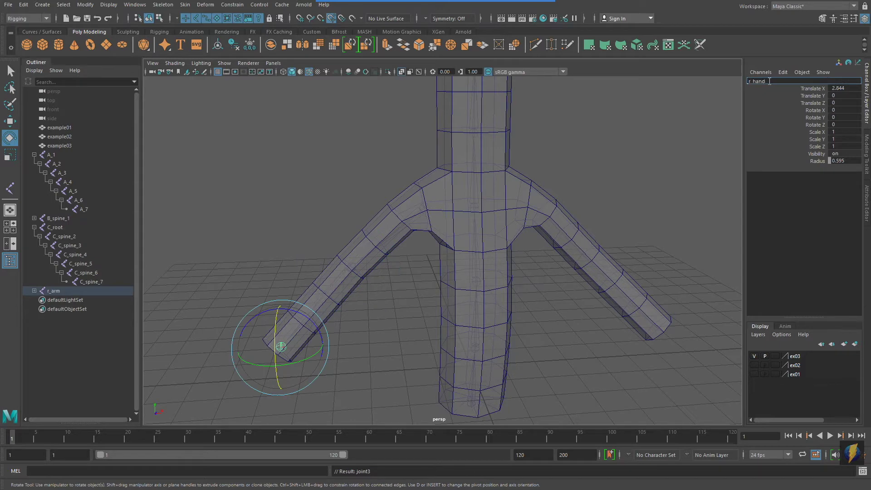
pyautogui.press('Return')
# Parent the r_arm chain to the C_spine_3 joint
pyautogui.click(429, 206)
pyautogui.keyDown('alt'); pyautogui.moveTo(474, 263); pyautogui.dragTo(512, 256); pyautogui.keyUp('alt')
pyautogui.keyDown('shift'); pyautogui.click(463, 276); pyautogui.keyUp('shift')
pyautogui.keyDown('alt'); pyautogui.moveTo(542, 275); pyautogui.dragTo(520, 236, button='middle'); pyautogui.keyUp('alt')
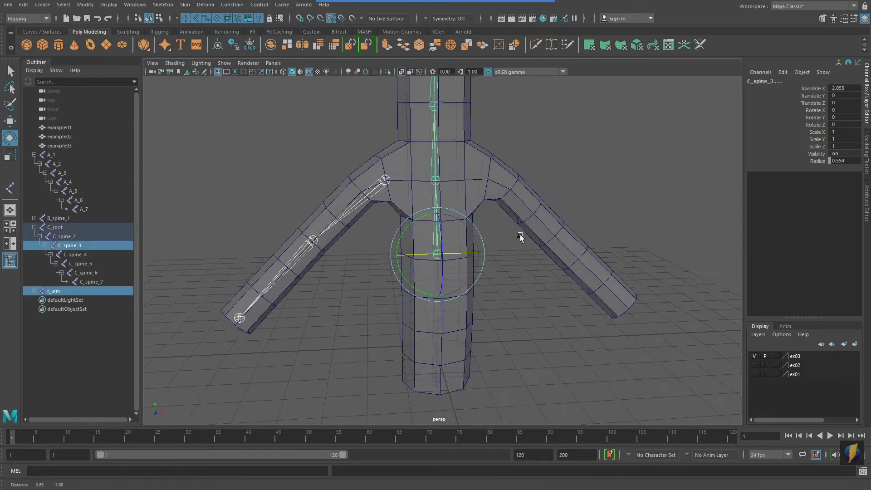
pyautogui.press('p')
pyautogui.keyDown('alt'); pyautogui.moveTo(520, 234); pyautogui.dragTo(567, 264); pyautogui.keyUp('alt')
pyautogui.click(169, 8)
pyautogui.click(178, 45)
pyautogui.hotkey('ctrl', 'z')
# Mirror the r_arm chain across YZ with the Behavior function, replacing the r prefix with l in the names
pyautogui.click(163, 5)
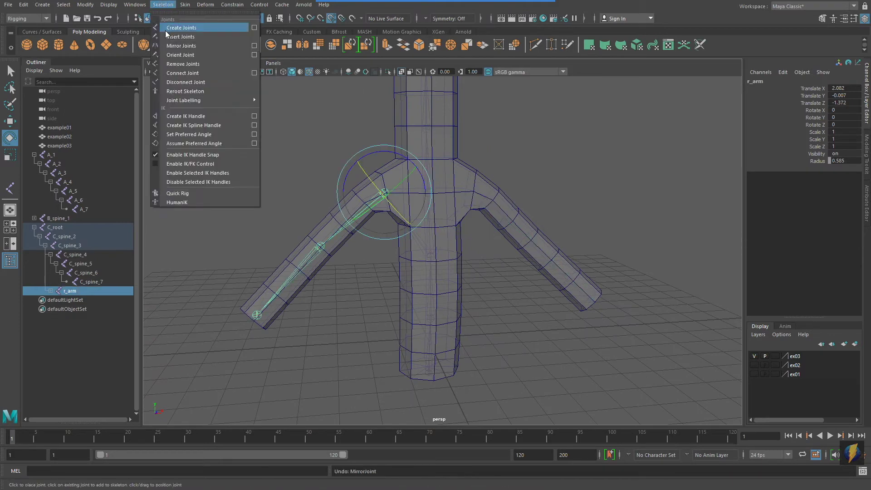
pyautogui.click(254, 45)
pyautogui.click(662, 117)
pyautogui.click(655, 126)
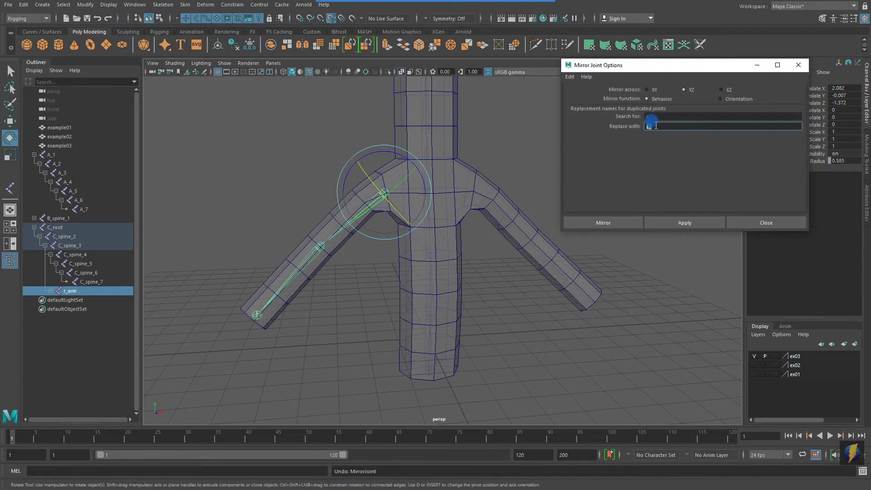
pyautogui.click(698, 222)
pyautogui.click(752, 223)
# Bind the example03 mesh to the C_root skeleton with Bind Skin
pyautogui.keyDown('alt'); pyautogui.moveTo(585, 263); pyautogui.dragTo(430, 360); pyautogui.keyUp('alt')
pyautogui.click(430, 360)
pyautogui.keyDown('alt'); pyautogui.moveTo(431, 165); pyautogui.dragTo(444, 178); pyautogui.keyUp('alt')
pyautogui.keyDown('shift'); pyautogui.click(444, 179); pyautogui.keyUp('shift')
pyautogui.keyDown('alt'); pyautogui.moveTo(483, 174); pyautogui.dragTo(490, 200, button='middle'); pyautogui.keyUp('alt')
pyautogui.click(185, 5)
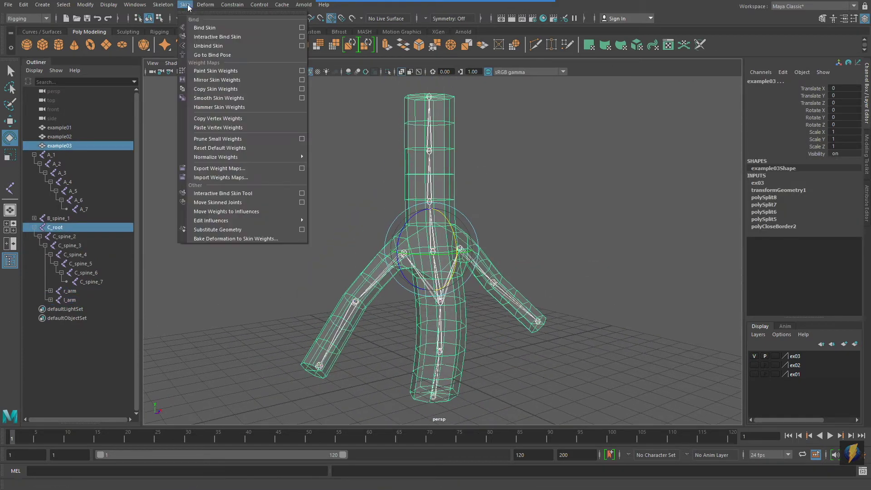
pyautogui.click(203, 27)
pyautogui.keyDown('alt'); pyautogui.moveTo(464, 166); pyautogui.dragTo(490, 177); pyautogui.keyUp('alt')
# Select the C_spine_3 joint and turn off X-Ray shading in the perspective view
pyautogui.click(455, 271)
pyautogui.keyDown('alt'); pyautogui.moveTo(471, 276); pyautogui.dragTo(522, 250); pyautogui.keyUp('alt')
pyautogui.click(178, 64)
pyautogui.click(199, 147)
pyautogui.keyDown('alt'); pyautogui.moveTo(551, 200); pyautogui.dragTo(563, 205); pyautogui.keyUp('alt')
pyautogui.click(177, 64)
pyautogui.click(196, 147)
pyautogui.click(178, 64)
pyautogui.click(191, 155)
pyautogui.keyDown('alt'); pyautogui.moveTo(464, 192); pyautogui.dragTo(473, 197); pyautogui.keyUp('alt')
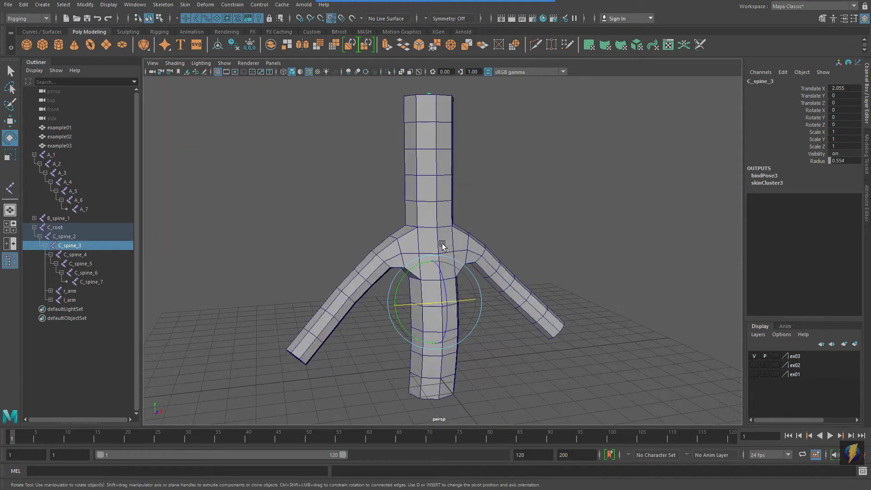
# Test the binding by rotating C_spine_3 about -14° and C_spine_4 about 16° around Y, undoing each rotation
pyautogui.moveTo(418, 267)
pyautogui.mouseDown()
pyautogui.moveTo(383, 263)
pyautogui.moveTo(416, 260)
pyautogui.mouseUp()
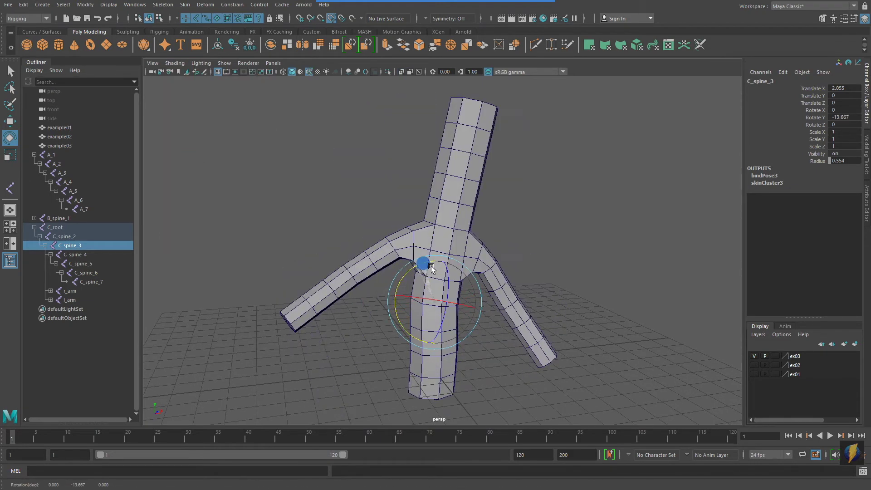
pyautogui.hotkey('ctrl', 'z')
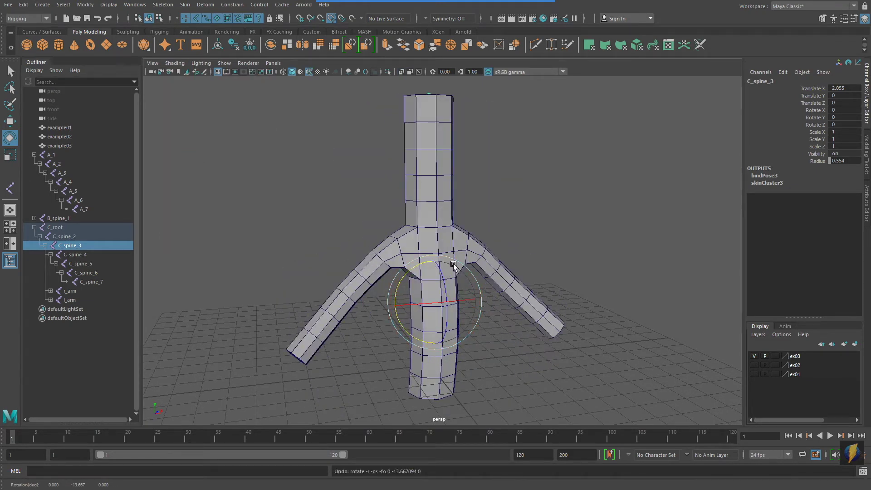
pyautogui.click(468, 257)
pyautogui.moveTo(416, 217)
pyautogui.mouseDown()
pyautogui.moveTo(377, 220)
pyautogui.moveTo(405, 220)
pyautogui.mouseUp()
pyautogui.hotkey('ctrl', 'z')
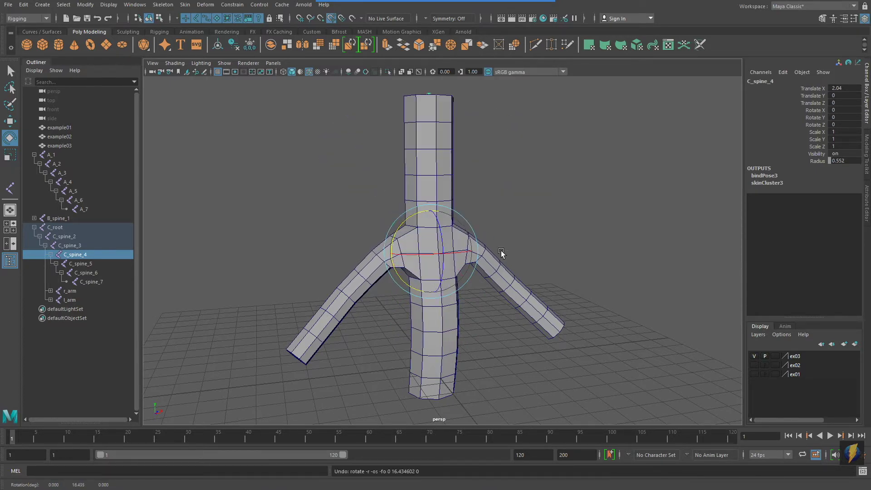
# Expand both arm hierarchies, test-rotate r_arm and l_arm together about 97° around Z, and undo the rotation
pyautogui.click(51, 290)
pyautogui.click(50, 317)
pyautogui.click(75, 290)
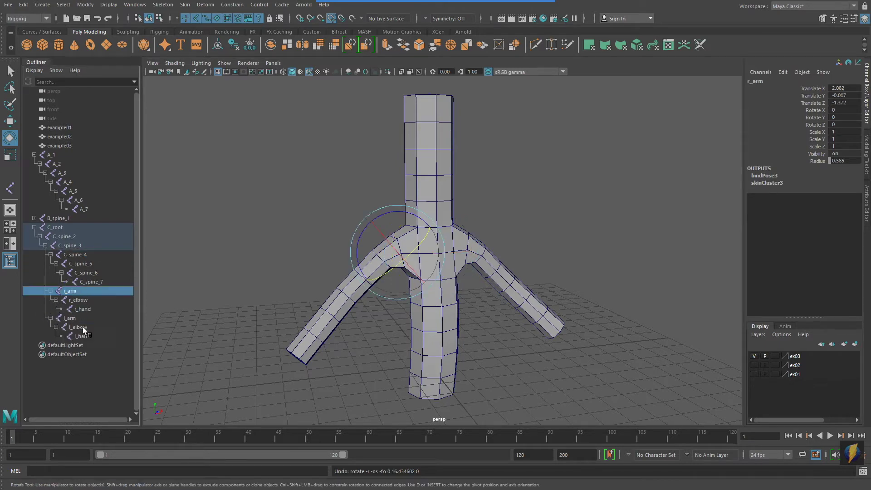
pyautogui.keyDown('ctrl'); pyautogui.click(73, 317); pyautogui.keyUp('ctrl')
pyautogui.keyDown('alt'); pyautogui.moveTo(320, 261); pyautogui.dragTo(406, 230); pyautogui.keyUp('alt')
pyautogui.moveTo(471, 210); pyautogui.dragTo(286, 243)
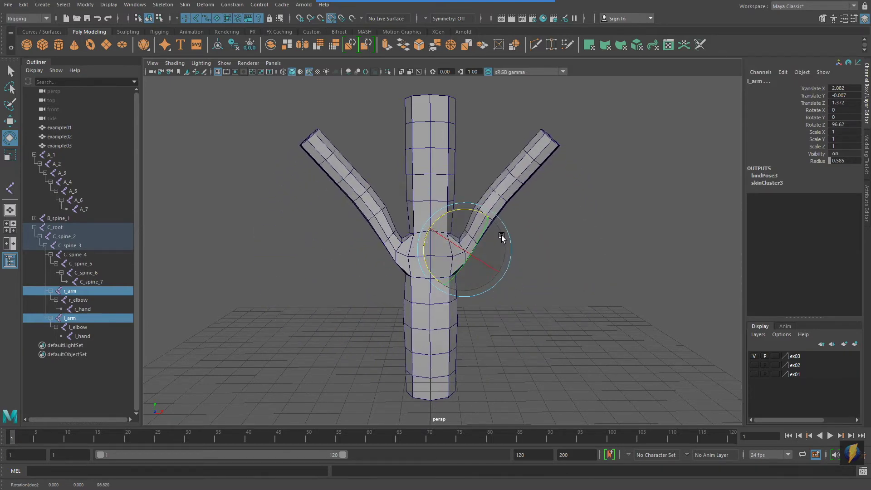
pyautogui.hotkey('ctrl', 'z')
# Test-rotate r_elbow and l_elbow together and undo the rotation
pyautogui.keyDown('alt'); pyautogui.moveTo(488, 235); pyautogui.dragTo(535, 242); pyautogui.keyUp('alt')
pyautogui.press('Down')
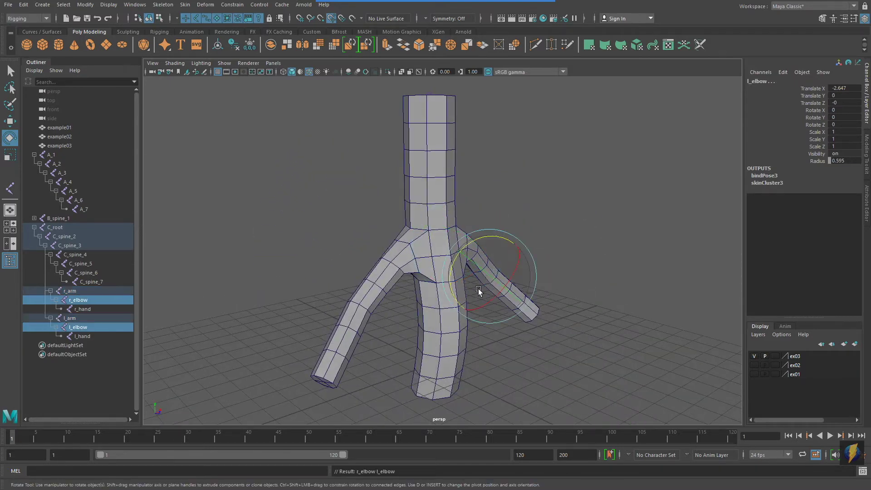
pyautogui.moveTo(506, 293); pyautogui.dragTo(410, 258)
pyautogui.hotkey('ctrl', 'z')
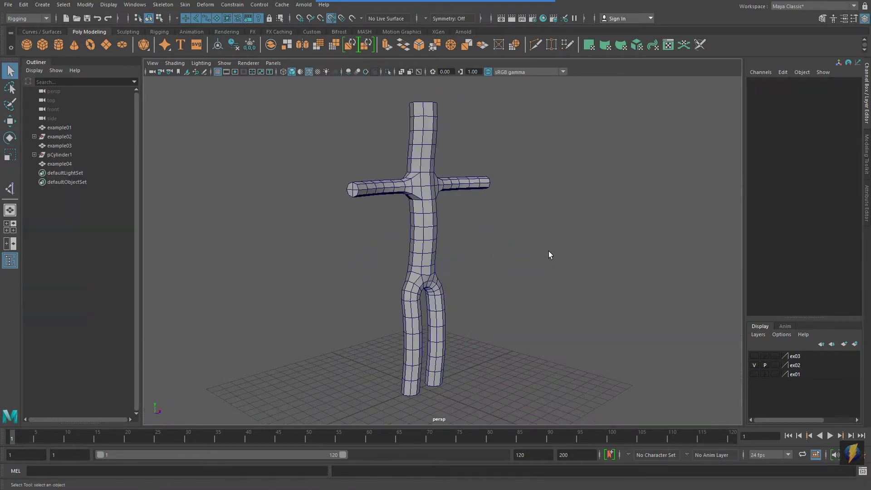
# Select and frame the example04 body mesh and delete its construction history
pyautogui.keyDown('alt'); pyautogui.moveTo(548, 251); pyautogui.dragTo(413, 263); pyautogui.keyUp('alt')
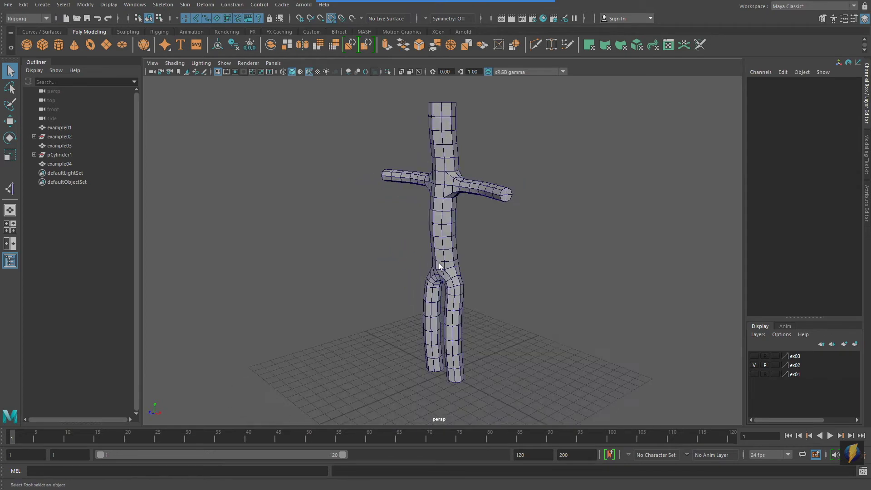
pyautogui.scroll(1, 415, 262)
pyautogui.click(441, 263)
pyautogui.press('f')
pyautogui.click(23, 5)
pyautogui.moveTo(91, 111)
pyautogui.click(183, 112)
# Rename the example04 mesh as Cylindro
pyautogui.keyDown('alt'); pyautogui.moveTo(591, 303); pyautogui.dragTo(585, 295); pyautogui.keyUp('alt')
pyautogui.click(759, 81)
pyautogui.write('drol')
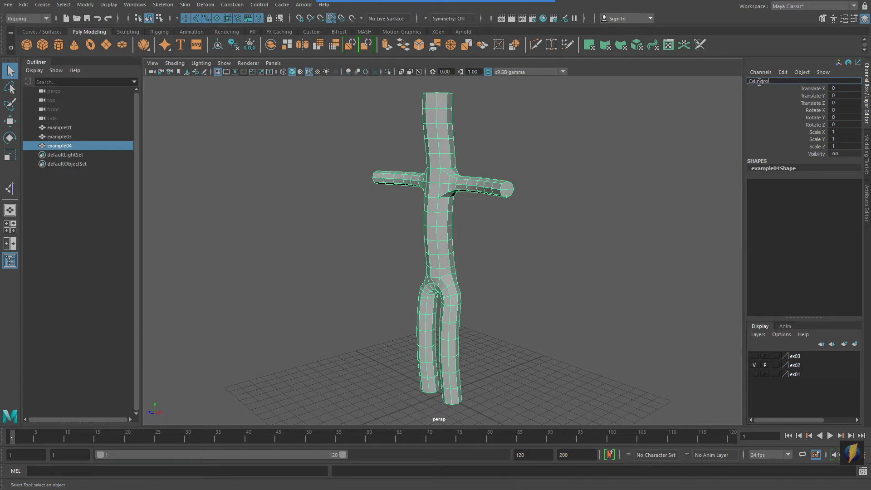
pyautogui.press('Return')
# Frame the mesh in the side view, reset the Joint Tool settings and turn off Projected Centering
pyautogui.press('space')
pyautogui.press('space')
pyautogui.keyDown('alt'); pyautogui.moveTo(488, 86); pyautogui.dragTo(489, 223, button='middle'); pyautogui.keyUp('alt')
pyautogui.press('f')
pyautogui.click(163, 8)
pyautogui.click(242, 28)
pyautogui.click(706, 110)
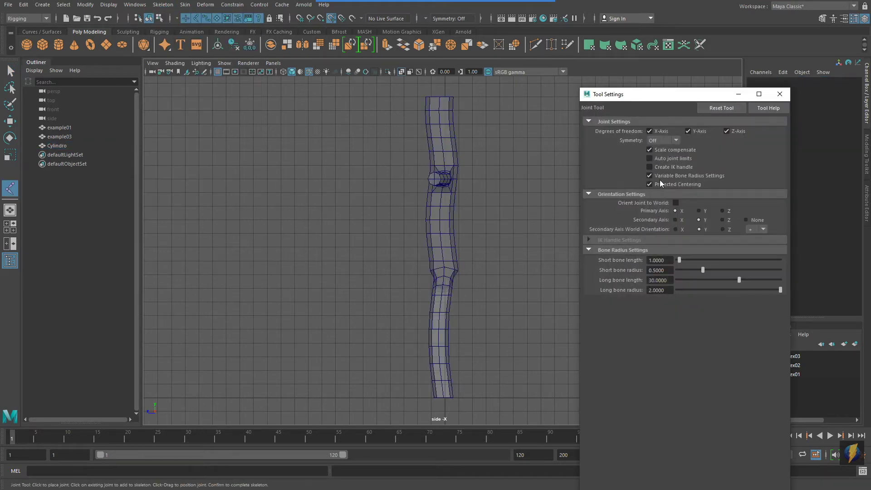
pyautogui.moveTo(669, 96); pyautogui.dragTo(715, 83)
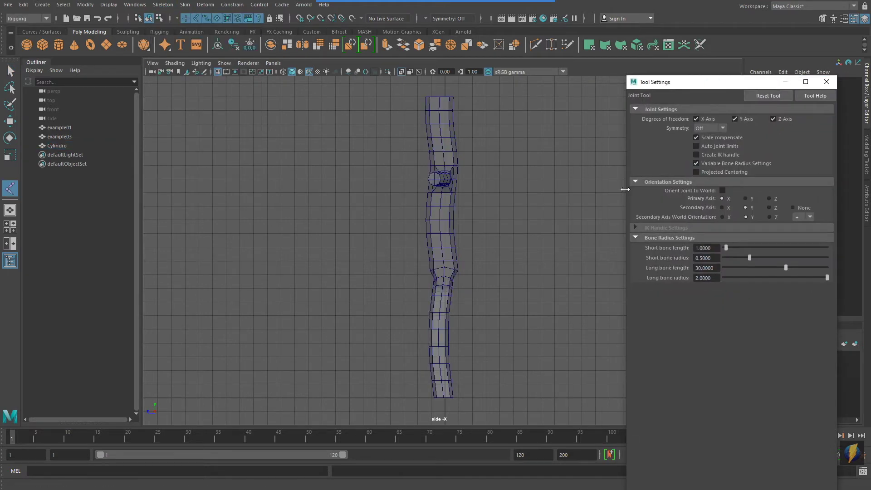
# Place a single joint at the hips in the side view and adjust its height to about Y 9.28 in the front view
pyautogui.click(443, 261)
pyautogui.press('q')
pyautogui.press('space')
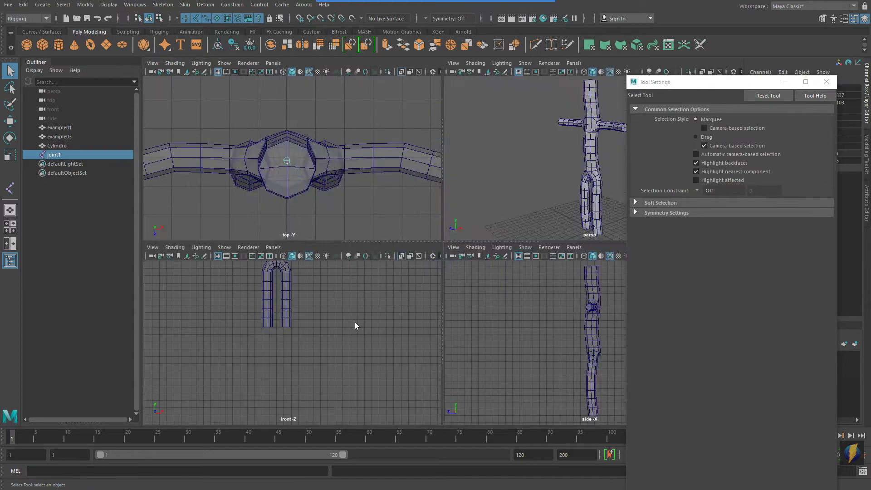
pyautogui.press('space')
pyautogui.keyDown('alt'); pyautogui.moveTo(487, 326); pyautogui.dragTo(517, 342, button='right'); pyautogui.keyUp('alt')
pyautogui.press('w')
pyautogui.keyDown('alt'); pyautogui.moveTo(250, 229); pyautogui.dragTo(277, 240, button='right'); pyautogui.keyUp('alt')
pyautogui.moveTo(339, 129); pyautogui.dragTo(340, 145)
pyautogui.keyDown('alt'); pyautogui.moveTo(435, 202); pyautogui.dragTo(406, 190, button='right'); pyautogui.keyUp('alt')
# Close the tool settings and rename the single joint as Hips
pyautogui.click(826, 82)
pyautogui.keyDown('alt'); pyautogui.moveTo(723, 108); pyautogui.dragTo(736, 111, button='middle'); pyautogui.keyUp('alt')
pyautogui.click(784, 80)
pyautogui.press('Return')
# Draw a separate seven-joint chain in the side view, from just above the hips up through the torso to the head's top
pyautogui.press('space')
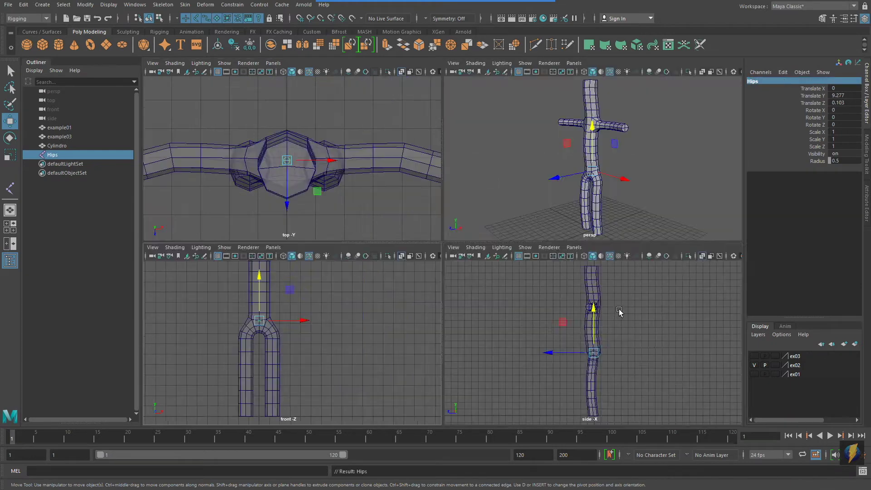
pyautogui.press('space')
pyautogui.keyDown('alt'); pyautogui.moveTo(619, 310); pyautogui.dragTo(640, 288, button='right'); pyautogui.keyUp('alt')
pyautogui.keyDown('alt'); pyautogui.moveTo(640, 288); pyautogui.dragTo(625, 308, button='middle'); pyautogui.keyUp('alt')
pyautogui.click(580, 274)
pyautogui.click(11, 188)
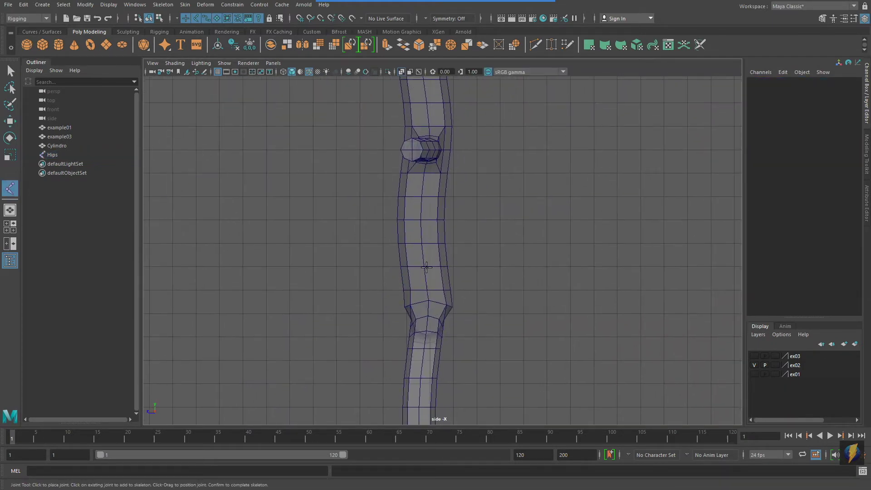
pyautogui.click(426, 277)
pyautogui.click(421, 243)
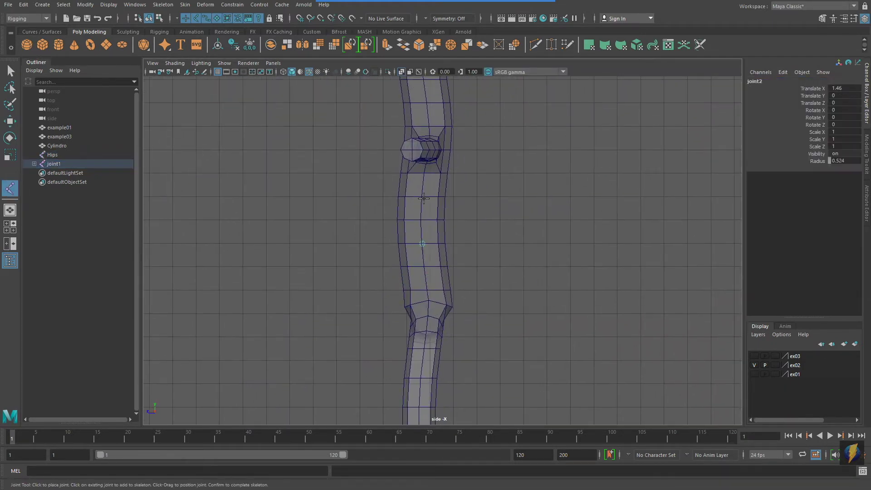
pyautogui.click(423, 197)
pyautogui.keyDown('alt'); pyautogui.moveTo(448, 167); pyautogui.dragTo(446, 227, button='middle'); pyautogui.keyUp('alt')
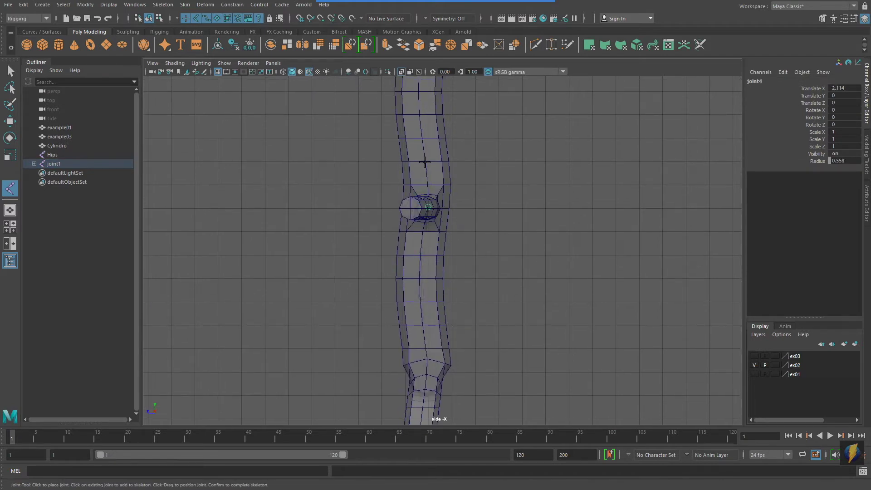
pyautogui.keyDown('alt'); pyautogui.moveTo(469, 162); pyautogui.dragTo(453, 116, button='middle'); pyautogui.keyUp('alt')
pyautogui.press('w')
# Show the perspective view in wireframe and expand the whole joint1 hierarchy in the Outliner
pyautogui.press('space')
pyautogui.press('space')
pyautogui.press('4')
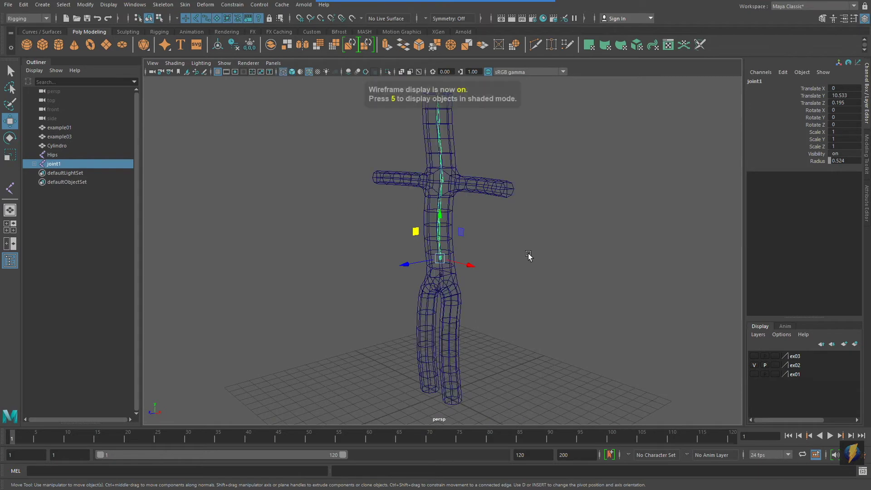
pyautogui.scroll(5, 529, 256)
pyautogui.press('q')
pyautogui.keyDown('shift'); pyautogui.click(35, 164); pyautogui.keyUp('shift')
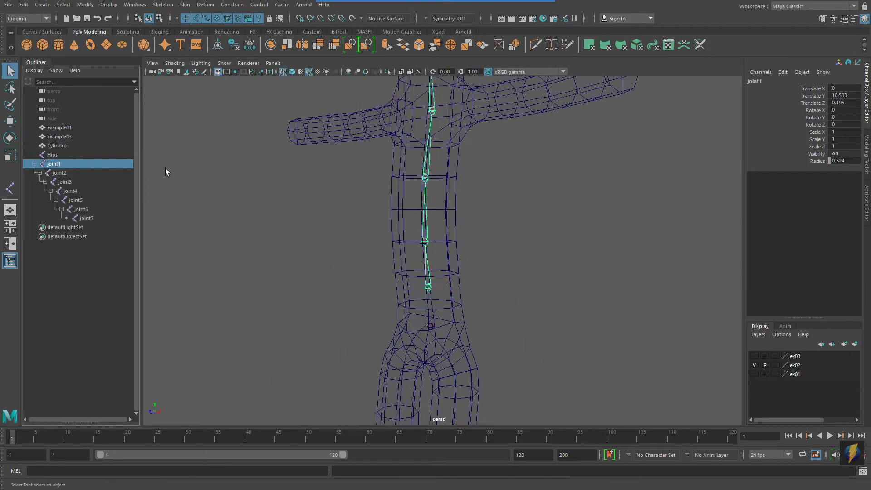
# Rename the joint1 hierarchy with Search and Replace, replacing joint with spine_
pyautogui.keyDown('alt'); pyautogui.moveTo(305, 173); pyautogui.dragTo(299, 209, button='middle'); pyautogui.keyUp('alt')
pyautogui.click(84, 5)
pyautogui.click(112, 153)
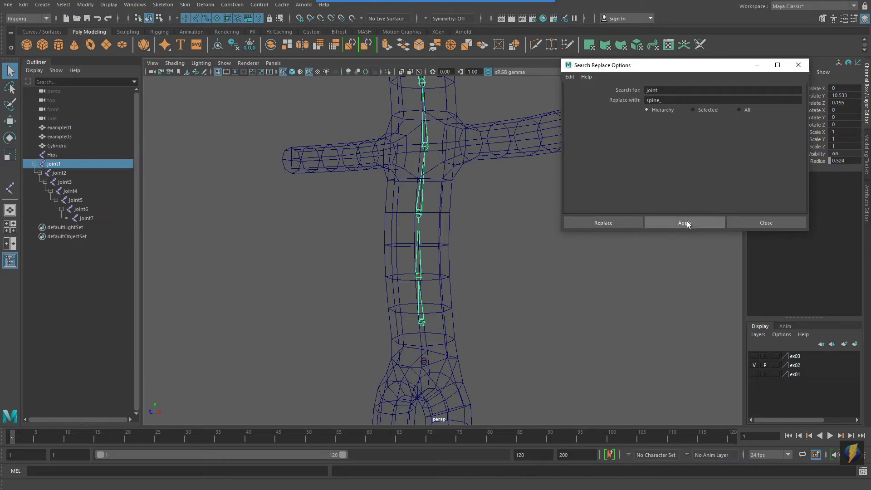
pyautogui.click(687, 223)
pyautogui.click(759, 223)
# Rename the spine_4 joint at shoulder height as Neck
pyautogui.keyDown('alt'); pyautogui.moveTo(503, 196); pyautogui.dragTo(501, 241, button='middle'); pyautogui.keyUp('alt')
pyautogui.click(426, 183)
pyautogui.click(780, 80)
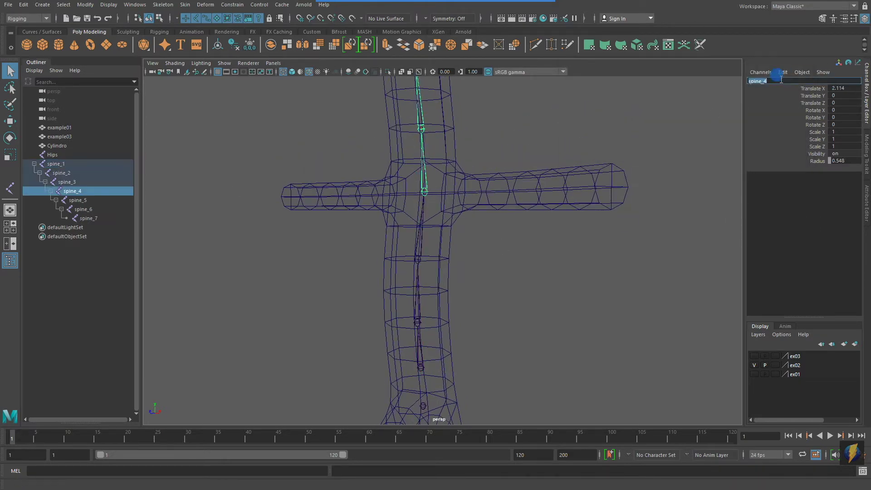
pyautogui.press('Down')
# Rename the three joints above the neck as head_01, head_02 and head_tip, from bottom to top
pyautogui.keyDown('alt'); pyautogui.moveTo(619, 178); pyautogui.dragTo(605, 304, button='middle'); pyautogui.keyUp('alt')
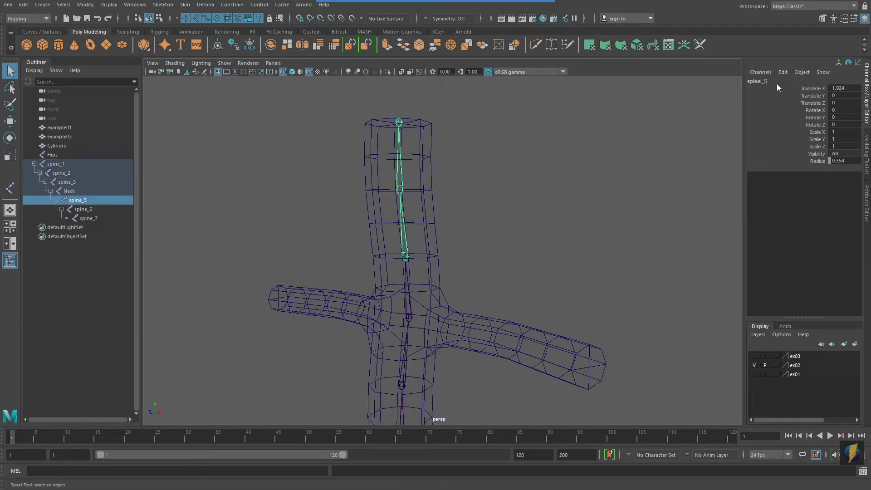
pyautogui.write('head_01')
pyautogui.press('Down')
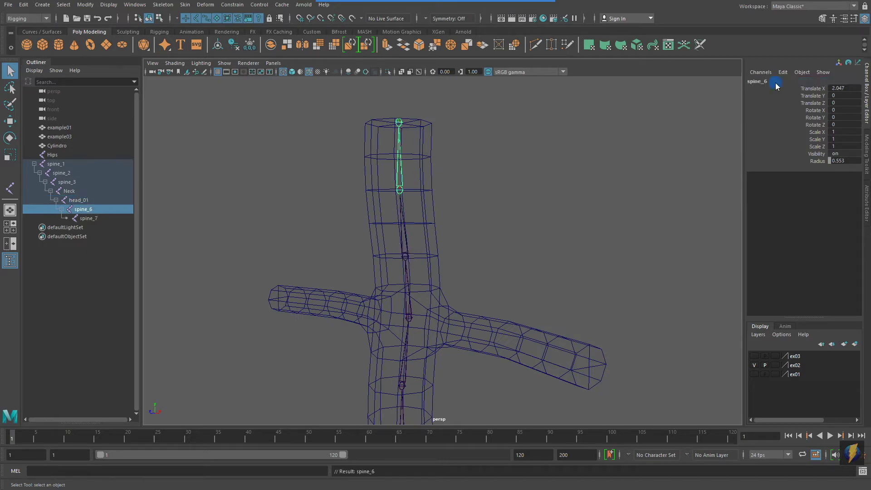
pyautogui.write('head_02')
pyautogui.press('Down')
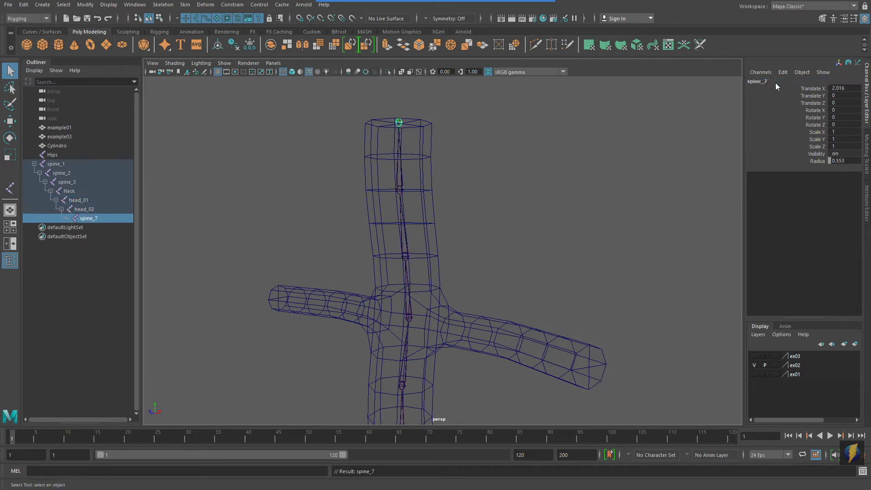
pyautogui.write('head_')
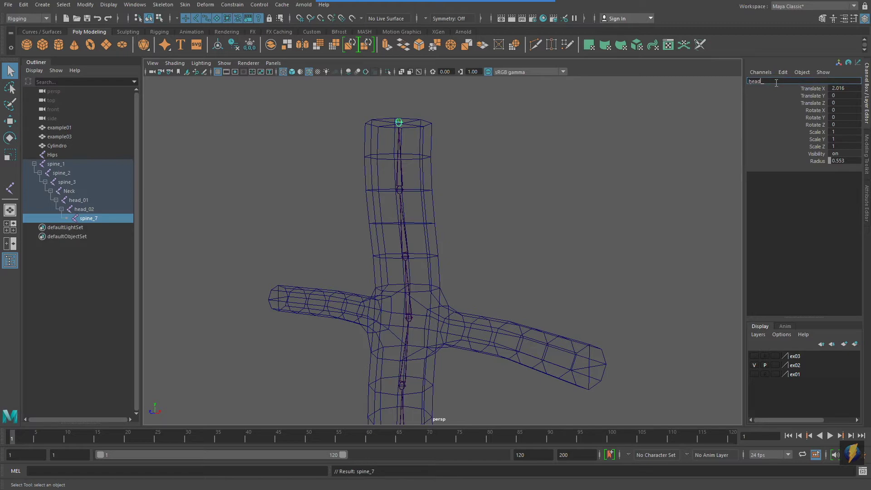
# Parent the spine_1 chain to the Hips joint and check the joined hierarchy by selecting several of its joints
pyautogui.keyDown('alt'); pyautogui.moveTo(403, 289); pyautogui.dragTo(412, 125, button='middle'); pyautogui.keyUp('alt')
pyautogui.click(416, 317)
pyautogui.keyDown('alt'); pyautogui.moveTo(431, 320); pyautogui.dragTo(485, 292, button='right'); pyautogui.keyUp('alt')
pyautogui.keyDown('shift'); pyautogui.click(428, 310); pyautogui.keyUp('shift')
pyautogui.press('p')
pyautogui.click(98, 218)
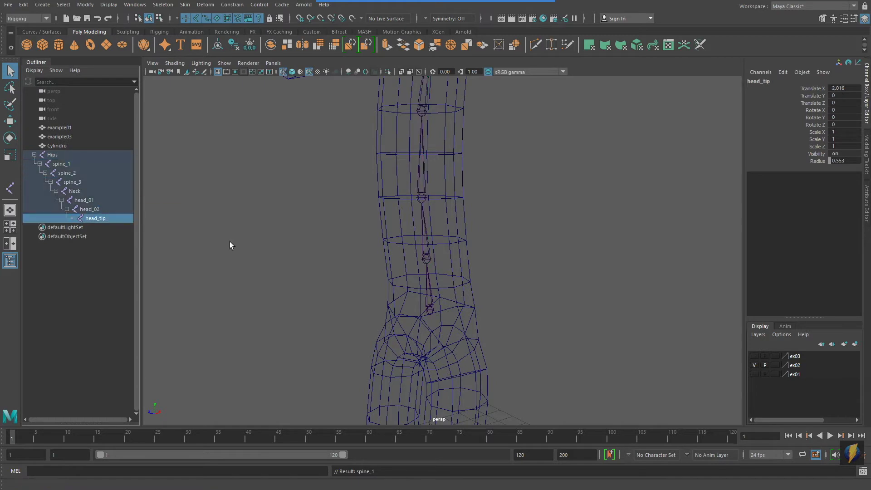
pyautogui.keyDown('alt'); pyautogui.moveTo(327, 214); pyautogui.dragTo(274, 213, button='right'); pyautogui.keyUp('alt')
pyautogui.keyDown('alt'); pyautogui.moveTo(336, 204); pyautogui.dragTo(328, 280, button='middle'); pyautogui.keyUp('alt')
pyautogui.click(86, 200)
pyautogui.click(79, 180)
pyautogui.click(77, 156)
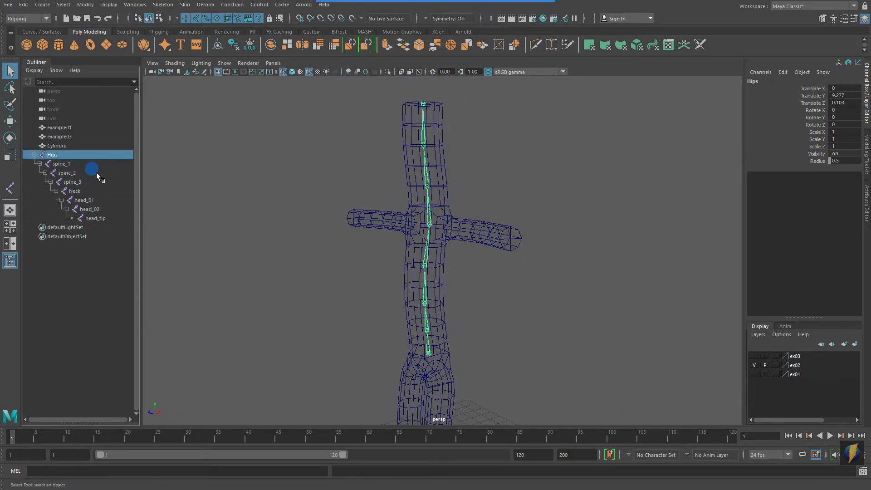
# Select the Cylindro mesh in the shaded perspective view and smooth it with one division
pyautogui.keyDown('alt'); pyautogui.moveTo(463, 279); pyautogui.dragTo(457, 240, button='middle'); pyautogui.keyUp('alt')
pyautogui.keyDown('alt'); pyautogui.moveTo(464, 240); pyautogui.dragTo(431, 241, button='right'); pyautogui.keyUp('alt')
pyautogui.keyDown('alt'); pyautogui.moveTo(432, 241); pyautogui.dragTo(511, 240); pyautogui.keyUp('alt')
pyautogui.click(429, 236)
pyautogui.click(866, 155)
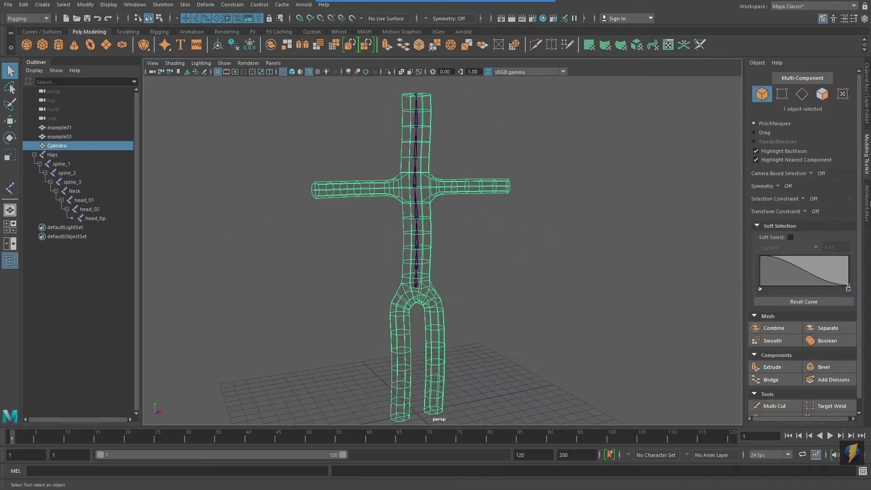
pyautogui.press('5')
pyautogui.click(778, 341)
pyautogui.keyDown('alt'); pyautogui.moveTo(545, 268); pyautogui.dragTo(545, 276, button='middle'); pyautogui.keyUp('alt')
pyautogui.keyDown('alt'); pyautogui.moveTo(545, 275); pyautogui.dragTo(502, 278); pyautogui.keyUp('alt')
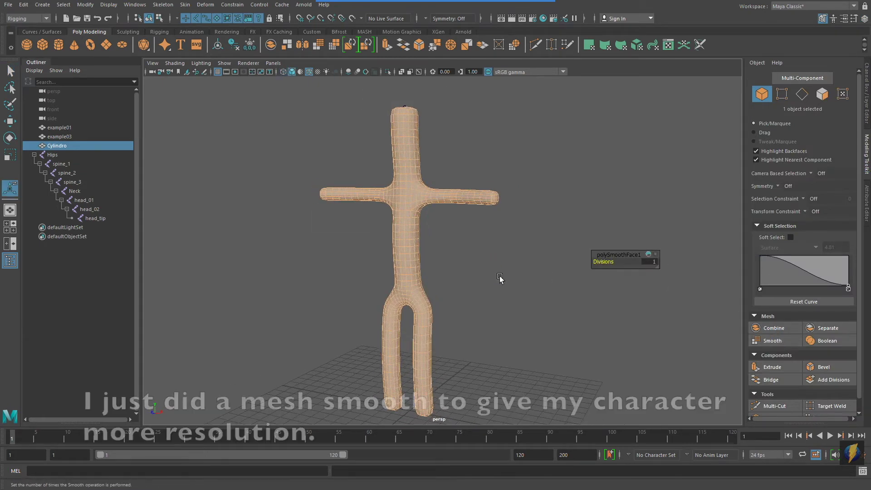
pyautogui.press('F8')
pyautogui.press('F8')
# Delete the construction history of the smoothed Cylindro mesh
pyautogui.click(24, 6)
pyautogui.moveTo(59, 111)
pyautogui.click(158, 112)
# Draw a separate three-joint leg chain in the side view, from the top of the leg through the knee to the foot
pyautogui.keyDown('alt'); pyautogui.moveTo(538, 239); pyautogui.dragTo(576, 263); pyautogui.keyUp('alt')
pyautogui.press('space')
pyautogui.press('space')
pyautogui.keyDown('alt'); pyautogui.moveTo(539, 327); pyautogui.dragTo(533, 226, button='middle'); pyautogui.keyUp('alt')
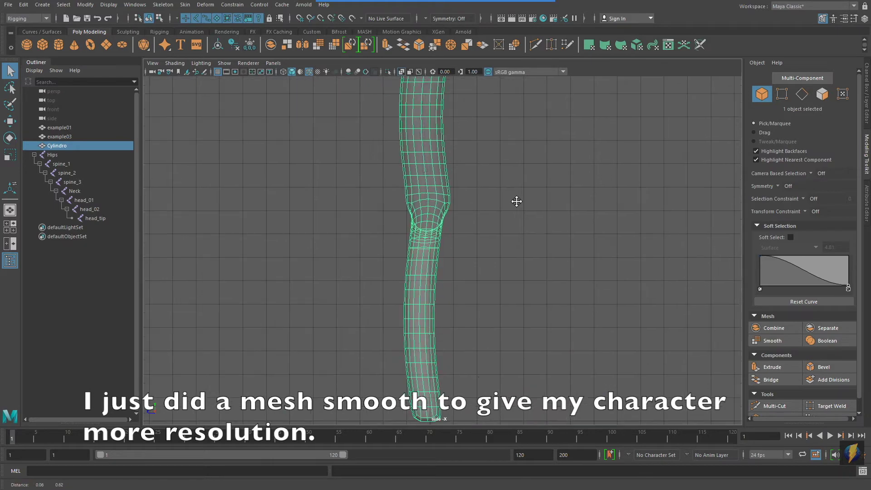
pyautogui.click(427, 222)
pyautogui.keyDown('alt'); pyautogui.moveTo(522, 234); pyautogui.dragTo(495, 236, button='right'); pyautogui.keyUp('alt')
pyautogui.click(163, 5)
pyautogui.click(172, 26)
pyautogui.keyDown('alt'); pyautogui.moveTo(468, 218); pyautogui.dragTo(518, 268, button='right'); pyautogui.keyUp('alt')
pyautogui.keyDown('alt'); pyautogui.moveTo(517, 267); pyautogui.dragTo(523, 232, button='middle'); pyautogui.keyUp('alt')
pyautogui.press('space')
pyautogui.keyDown('alt'); pyautogui.moveTo(374, 317); pyautogui.dragTo(400, 303, button='middle'); pyautogui.keyUp('alt')
pyautogui.press('space')
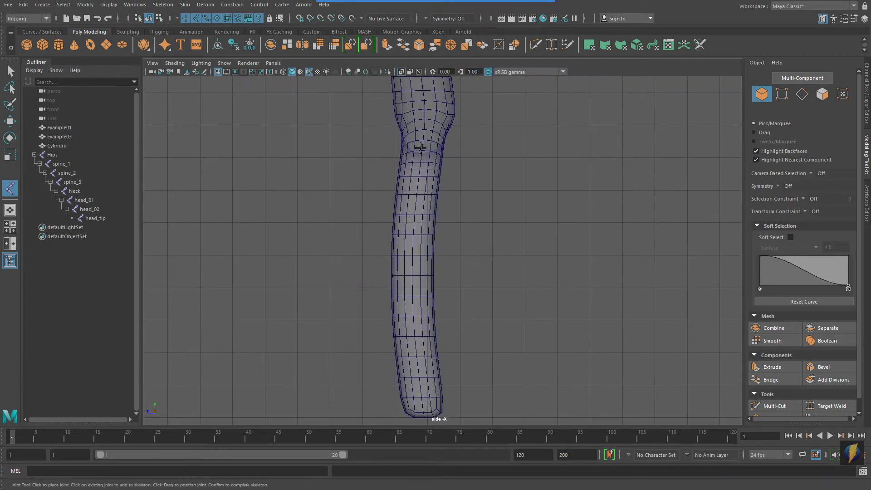
pyautogui.click(420, 150)
pyautogui.click(403, 270)
pyautogui.keyDown('alt'); pyautogui.moveTo(467, 288); pyautogui.dragTo(461, 209, button='middle'); pyautogui.keyUp('alt')
pyautogui.click(411, 336)
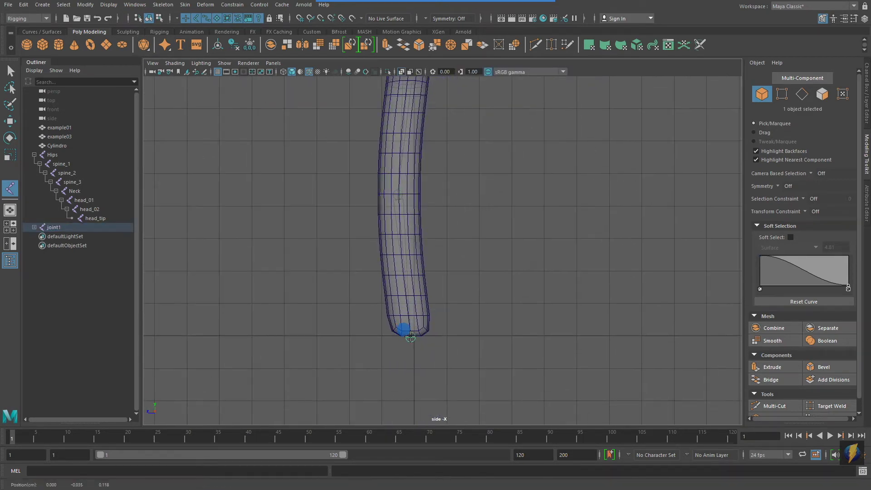
pyautogui.press('q')
# Move the leg chain sideways in the front view into the character's right leg, at about X -1.298
pyautogui.press('space')
pyautogui.press('space')
pyautogui.press('w')
pyautogui.moveTo(456, 177); pyautogui.dragTo(424, 179)
# Rename the leg chain's joints from top to bottom, using R_leg and R_Knee for the first two
pyautogui.click(866, 95)
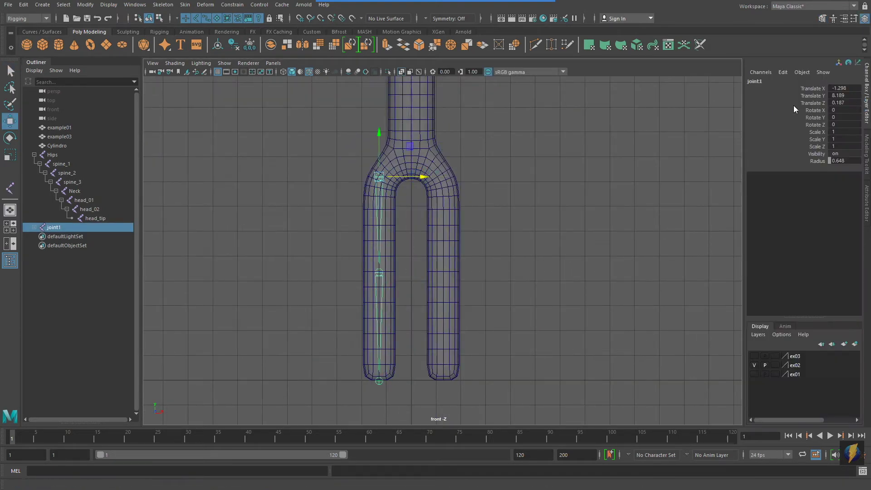
pyautogui.press('Return')
pyautogui.press('Down')
pyautogui.click(771, 82)
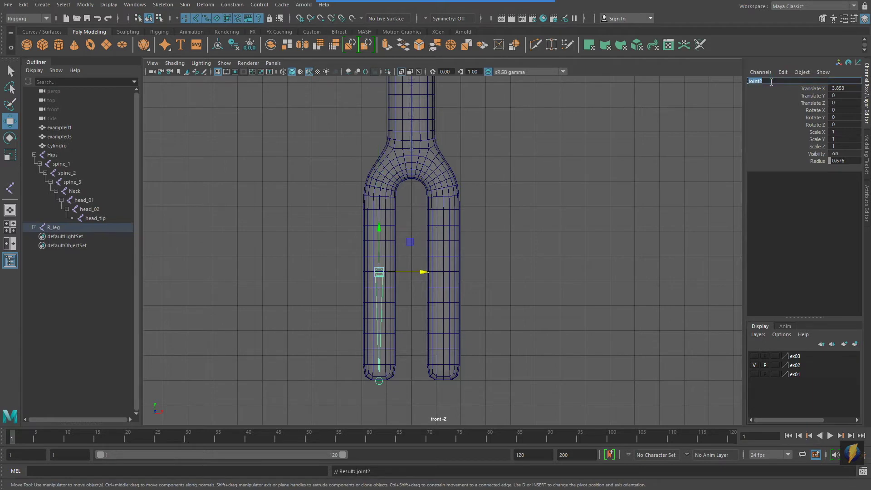
pyautogui.write('R_Knee')
pyautogui.press('Return')
pyautogui.press('Down')
pyautogui.click(771, 82)
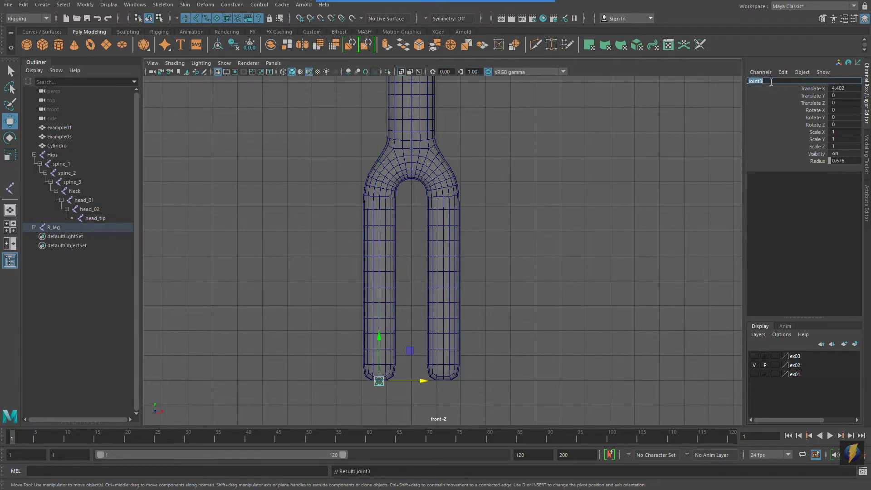
pyautogui.press('Return')
# Parent the R_leg chain to the Hips joint
pyautogui.click(58, 227)
pyautogui.keyDown('alt'); pyautogui.moveTo(456, 172); pyautogui.dragTo(499, 296, button='middle'); pyautogui.keyUp('alt')
pyautogui.scroll(1, 499, 295)
pyautogui.click(10, 71)
pyautogui.keyDown('shift'); pyautogui.click(456, 279); pyautogui.keyUp('shift')
pyautogui.press('p')
# Mirror the R_leg chain across YZ with Behavior, replacing R_ with L_, and check the whole skeleton from Hips in the perspective view
pyautogui.scroll(-1, 455, 300)
pyautogui.keyDown('alt'); pyautogui.moveTo(421, 323); pyautogui.dragTo(381, 214, button='middle'); pyautogui.keyUp('alt')
pyautogui.press('space')
pyautogui.press('space')
pyautogui.press('4')
pyautogui.keyDown('alt'); pyautogui.moveTo(471, 243); pyautogui.dragTo(403, 256); pyautogui.keyUp('alt')
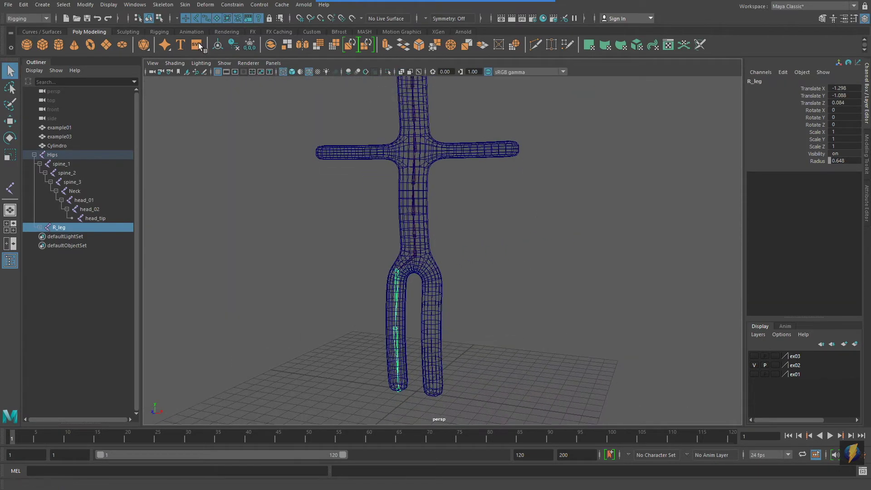
pyautogui.click(163, 5)
pyautogui.click(254, 46)
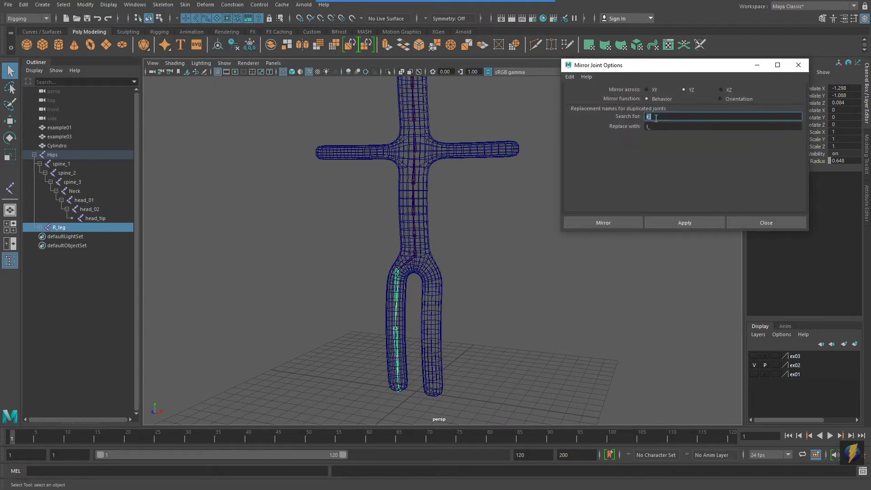
pyautogui.doubleClick(662, 125)
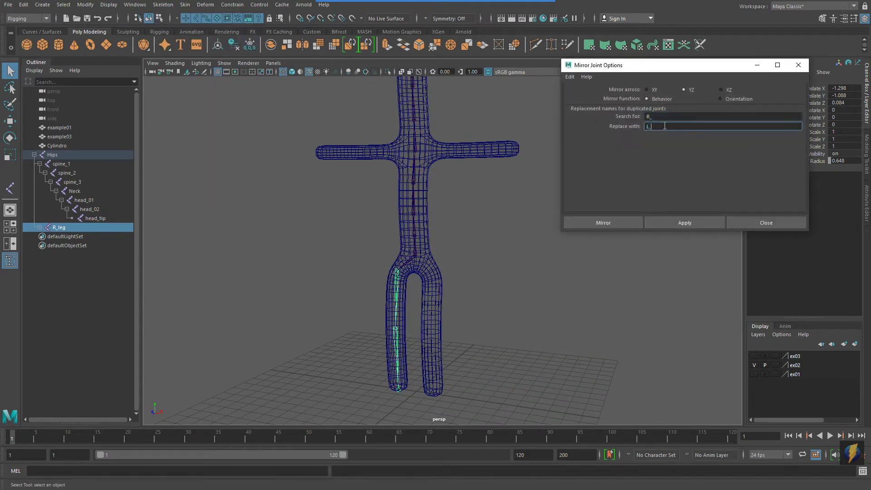
pyautogui.click(687, 223)
pyautogui.keyDown('alt'); pyautogui.moveTo(293, 270); pyautogui.dragTo(331, 272); pyautogui.keyUp('alt')
pyautogui.click(407, 263)
pyautogui.keyDown('alt'); pyautogui.moveTo(497, 249); pyautogui.dragTo(566, 233); pyautogui.keyUp('alt')
pyautogui.click(798, 65)
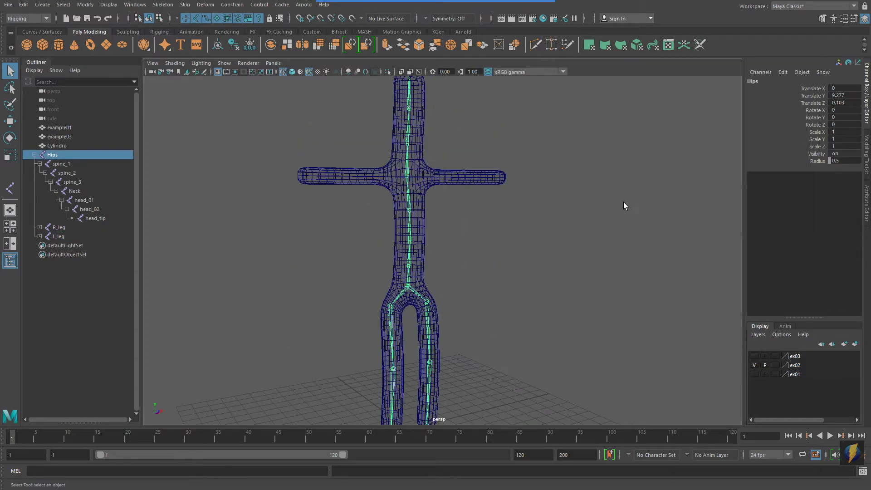
# With the Joint tool active in the four-view layout, delete the R_leg chain picked in the top view
pyautogui.press('space')
pyautogui.click(22, 194)
pyautogui.click(10, 188)
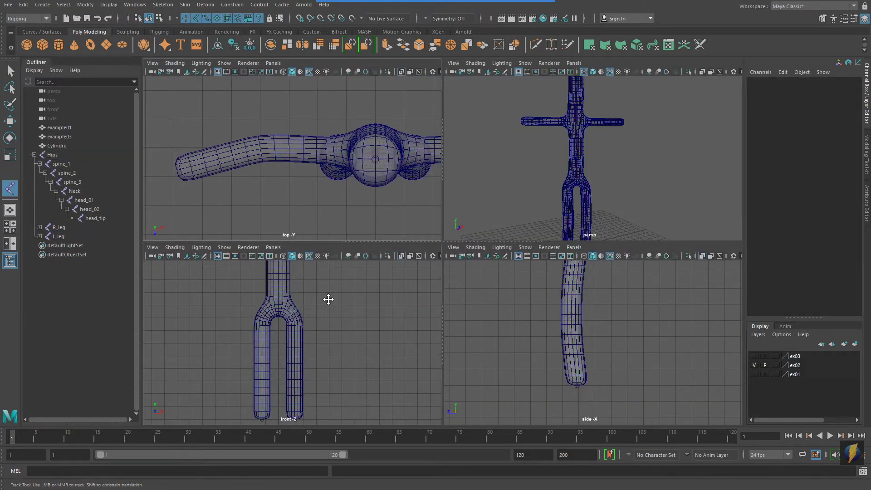
pyautogui.keyDown('alt'); pyautogui.moveTo(327, 301); pyautogui.dragTo(342, 413, button='middle'); pyautogui.keyUp('alt')
pyautogui.keyDown('alt'); pyautogui.moveTo(356, 346); pyautogui.dragTo(351, 277, button='middle'); pyautogui.keyUp('alt')
pyautogui.keyDown('alt'); pyautogui.moveTo(352, 291); pyautogui.dragTo(270, 311, button='right'); pyautogui.keyUp('alt')
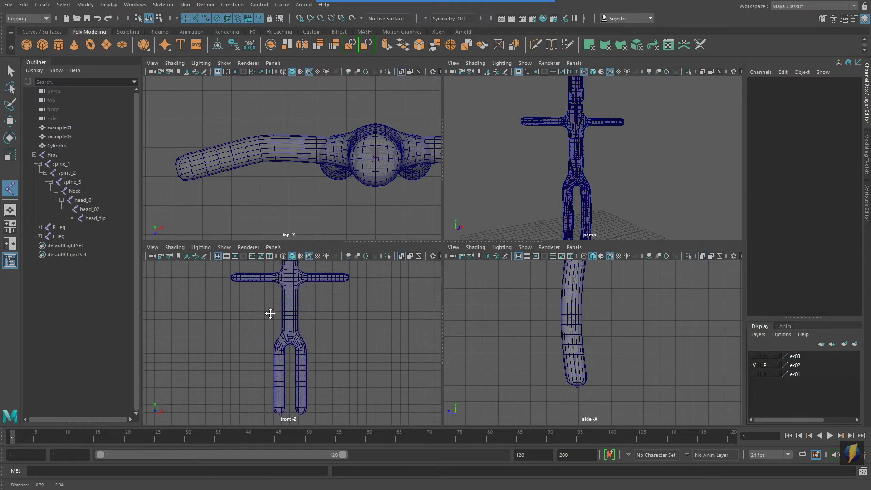
pyautogui.click(330, 149)
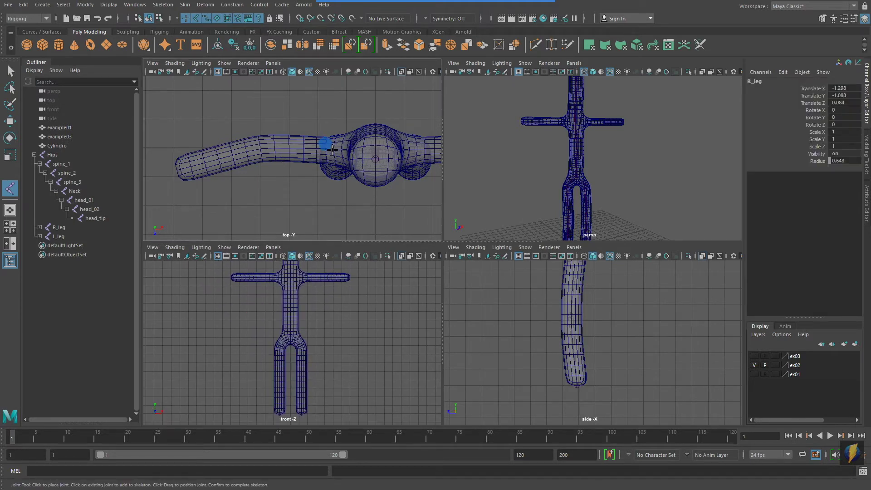
pyautogui.scroll(2, 278, 169)
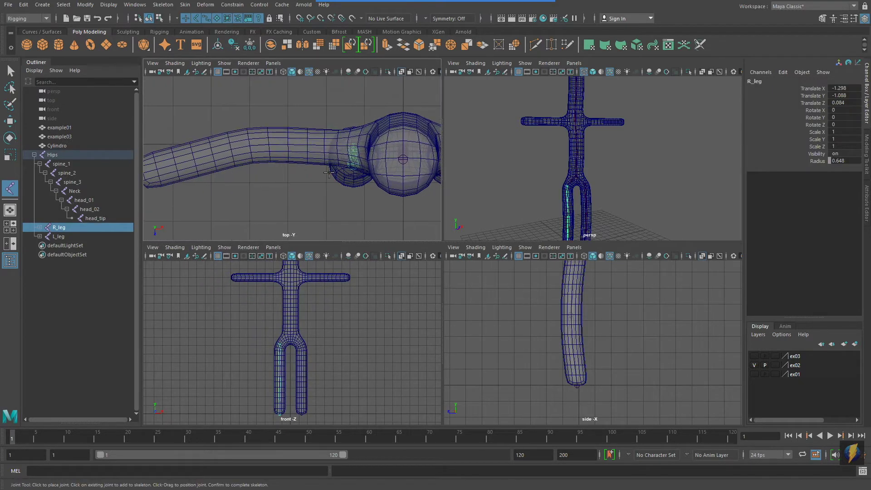
pyautogui.press('Delete')
# Draw a three-joint chain along the character's right arm in the top view and raise it to arm height, about Y 16.03
pyautogui.click(352, 142)
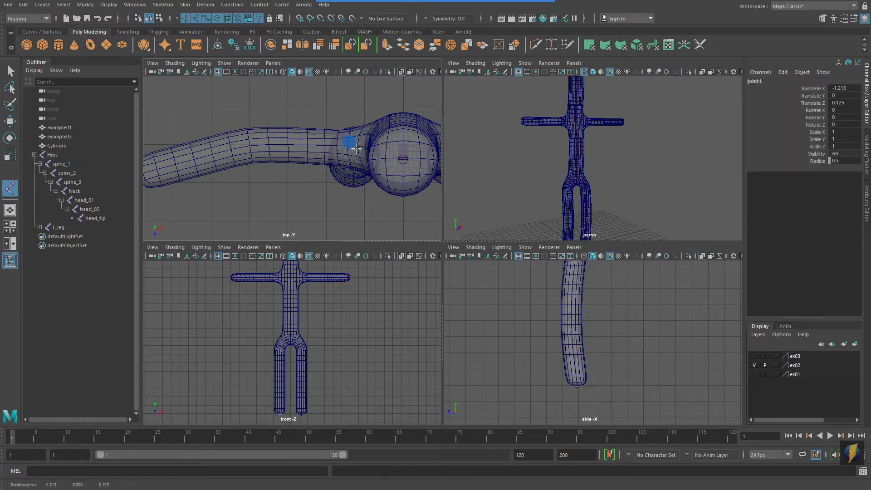
pyautogui.click(250, 145)
pyautogui.keyDown('alt'); pyautogui.moveTo(230, 132); pyautogui.dragTo(269, 124, button='middle'); pyautogui.keyUp('alt')
pyautogui.press('Return')
pyautogui.click(9, 122)
pyautogui.moveTo(280, 366); pyautogui.dragTo(276, 229)
pyautogui.press('space')
pyautogui.keyDown('alt'); pyautogui.moveTo(386, 206); pyautogui.dragTo(375, 267, button='middle'); pyautogui.keyUp('alt')
pyautogui.scroll(6, 402, 261)
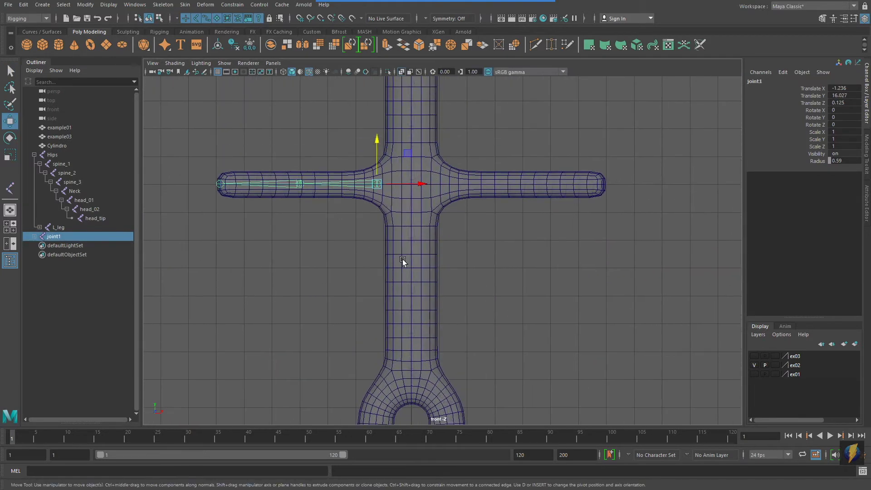
# Rename the arm chain's joints as R_Arm, R_Elbow and R_Hand, from the shoulder outward
pyautogui.press('Down')
pyautogui.click(770, 80)
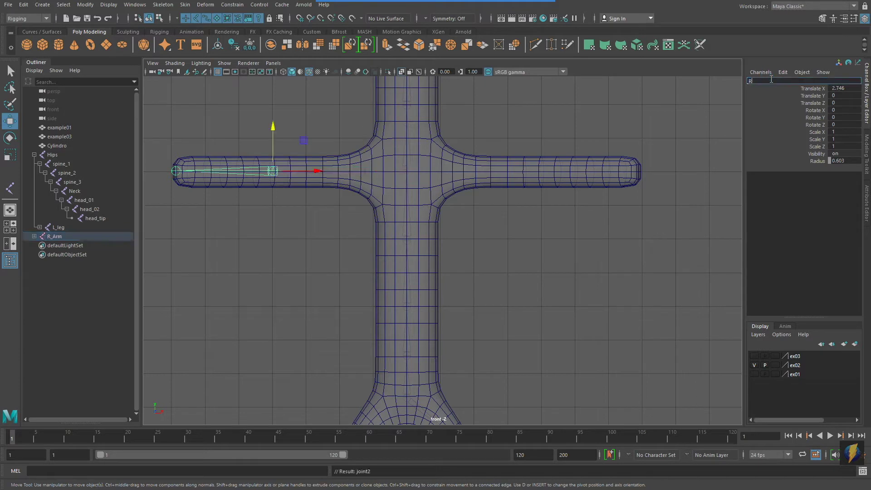
pyautogui.press('Return')
pyautogui.press('Down')
pyautogui.click(772, 80)
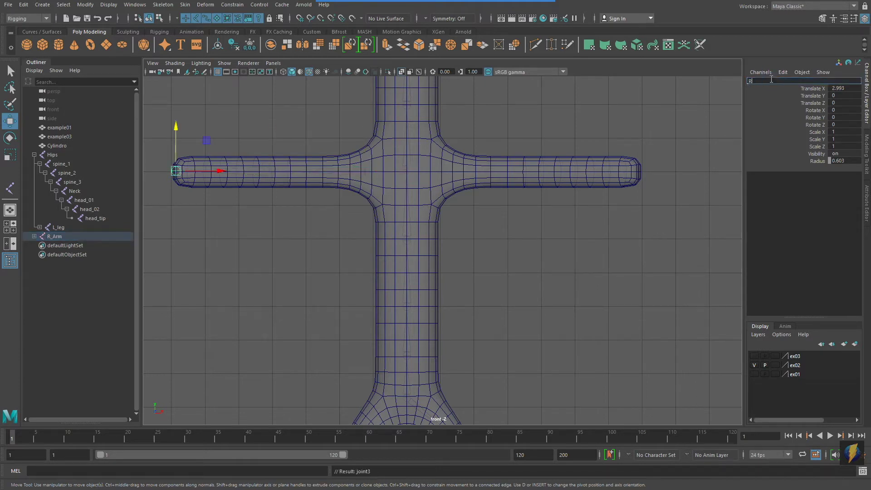
pyautogui.press('Return')
# Try to parent the R_Arm chain directly to the spine_3 joint
pyautogui.click(363, 171)
pyautogui.keyDown('shift'); pyautogui.click(407, 239); pyautogui.keyUp('shift')
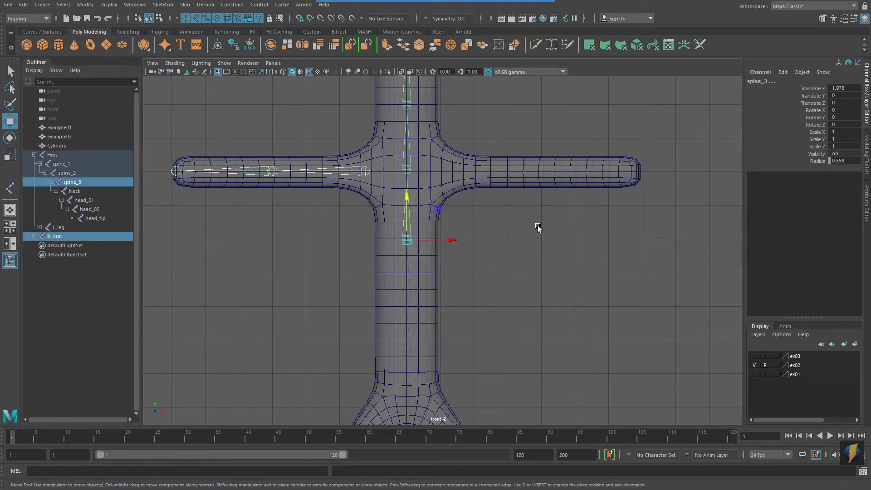
pyautogui.press('p')
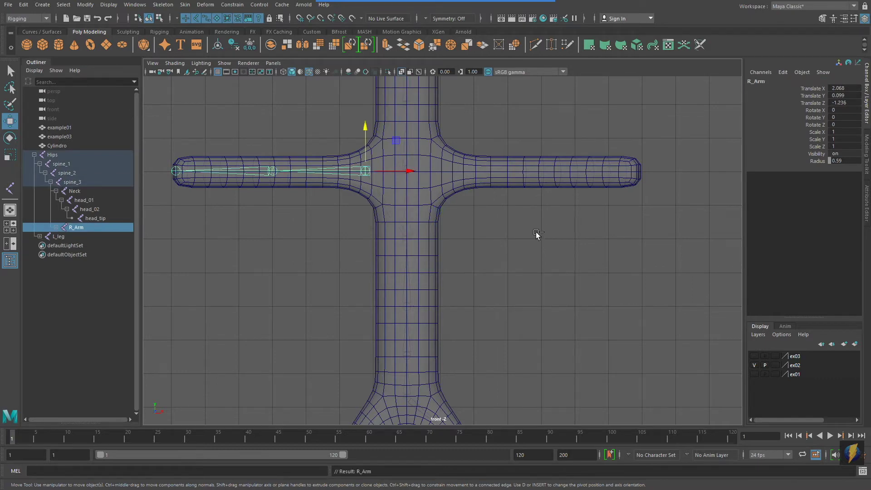
pyautogui.hotkey('ctrl', 'z')
# Place a single joint between the spine and right shoulder in the front view, about X -0.344, Y 15.644, and rename it R_Clavicle
pyautogui.scroll(2, 535, 236)
pyautogui.keyDown('alt'); pyautogui.moveTo(504, 254); pyautogui.dragTo(540, 290, button='middle'); pyautogui.keyUp('alt')
pyautogui.click(563, 284)
pyautogui.click(12, 189)
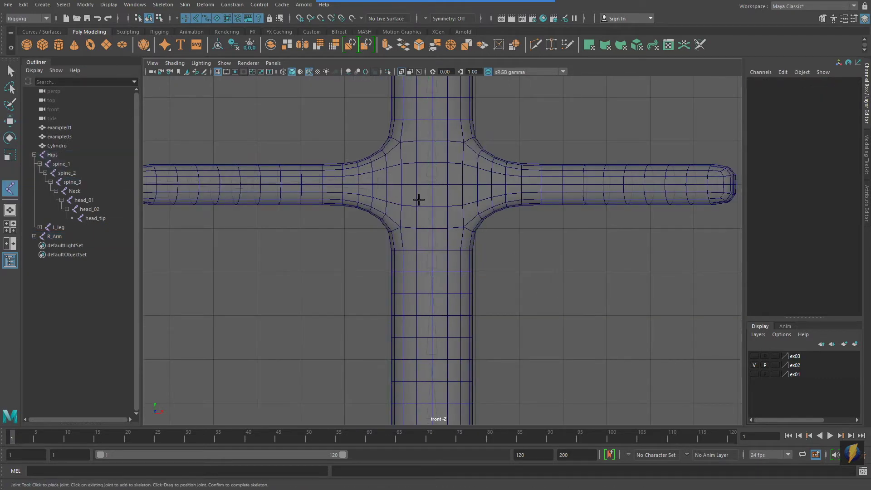
pyautogui.click(418, 200)
pyautogui.press('w')
pyautogui.doubleClick(756, 82)
pyautogui.write('R')
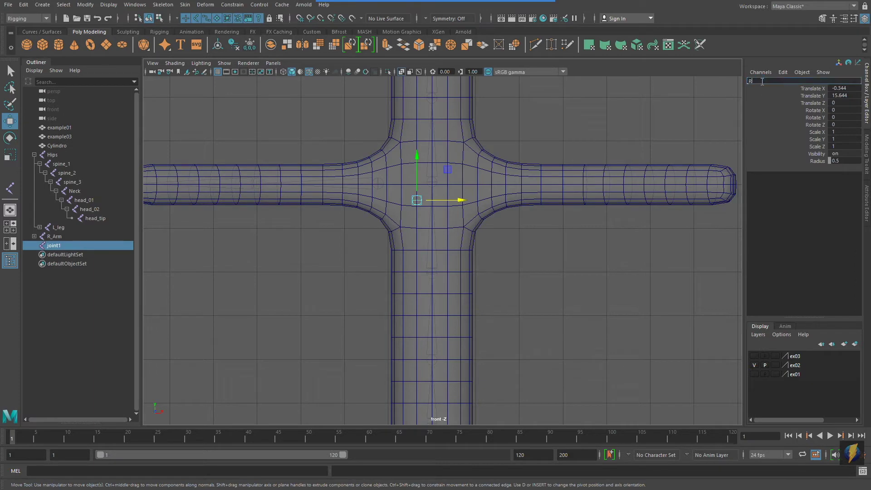
pyautogui.press('Return')
# Check the clavicle's position in the perspective view and parent the R_Arm chain to R_Clavicle
pyautogui.press('space')
pyautogui.press('space')
pyautogui.press('space')
pyautogui.press('space')
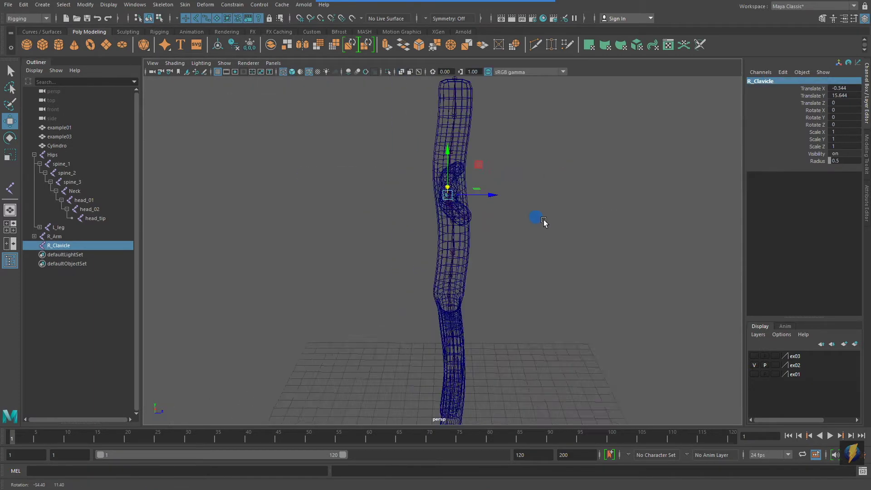
pyautogui.click(388, 187)
pyautogui.press('q')
pyautogui.keyDown('shift'); pyautogui.click(418, 200); pyautogui.keyUp('shift')
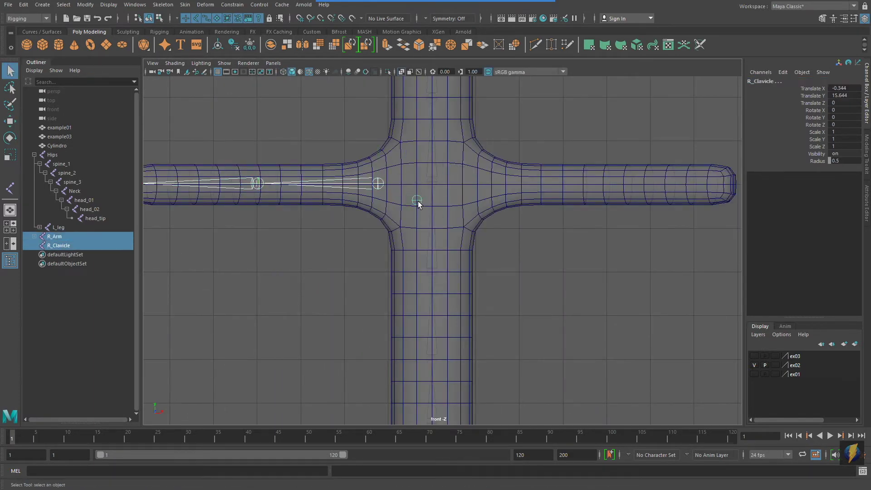
pyautogui.press('p')
# Parent R_Clavicle to the spine_3 joint and expand its hierarchy in the Outliner
pyautogui.keyDown('shift'); pyautogui.click(427, 256); pyautogui.keyUp('shift')
pyautogui.press('p')
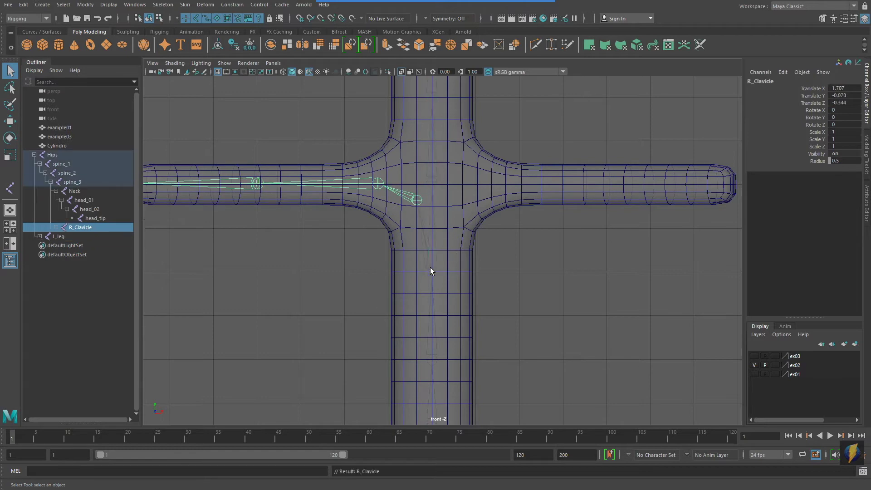
pyautogui.scroll(-3, 434, 261)
pyautogui.click(56, 227)
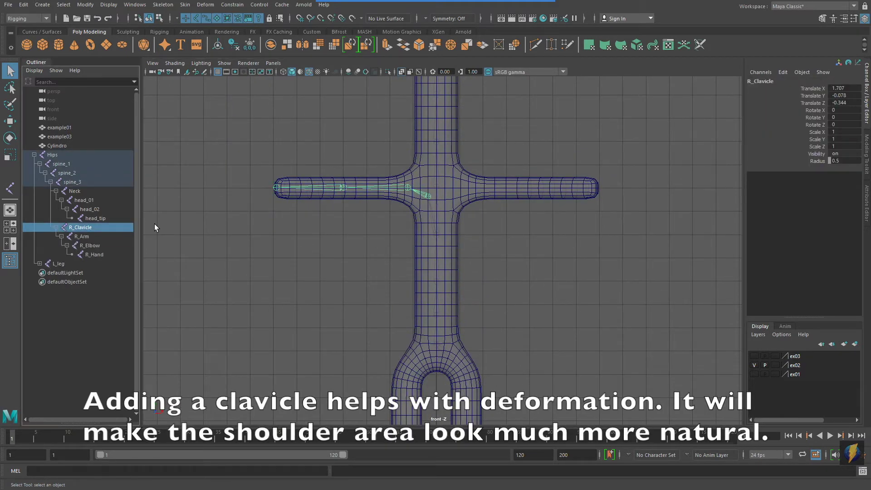
# Mirror the R_Clavicle chain to the opposite side as L_Clavicle and return to the perspective view
pyautogui.click(162, 4)
pyautogui.click(178, 45)
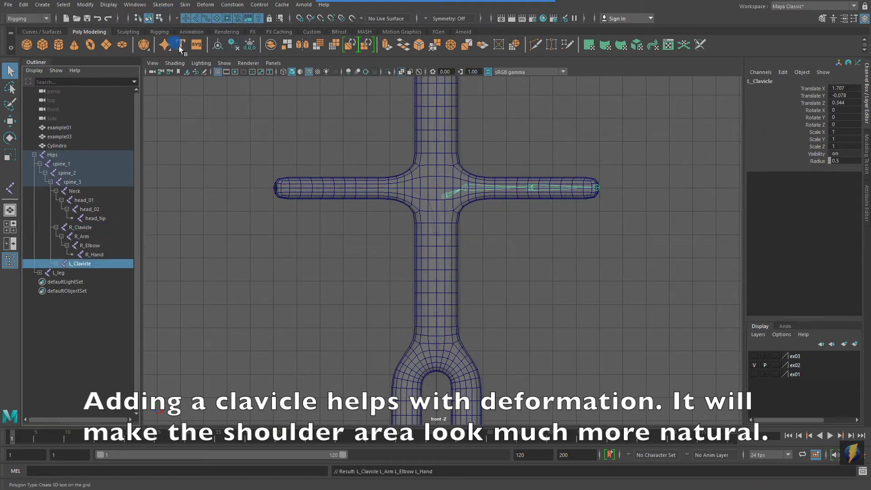
pyautogui.click(438, 343)
pyautogui.press('space')
pyautogui.press('space')
# Mirror the L_leg chain across YZ with the Behavior function, replacing L_ with R_ in the joint names
pyautogui.keyDown('alt'); pyautogui.moveTo(509, 202); pyautogui.dragTo(559, 243, button='right'); pyautogui.keyUp('alt')
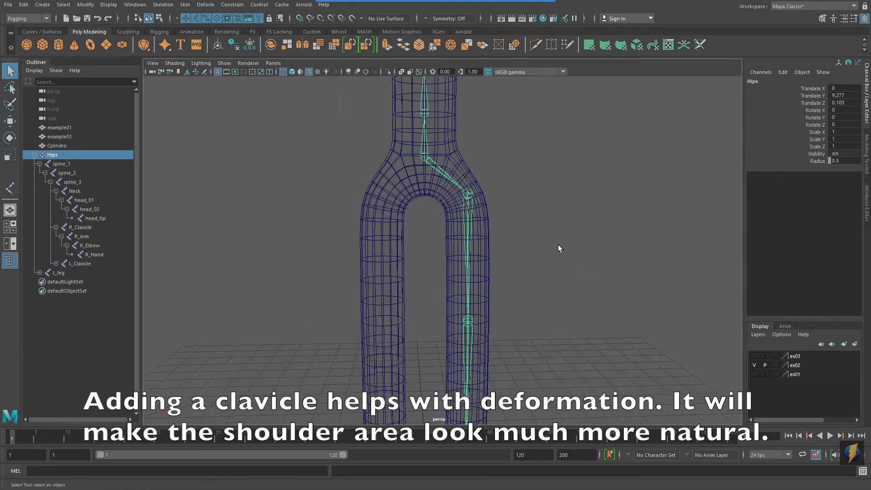
pyautogui.click(470, 230)
pyautogui.keyDown('alt'); pyautogui.moveTo(470, 231); pyautogui.dragTo(572, 235); pyautogui.keyUp('alt')
pyautogui.click(40, 272)
pyautogui.keyDown('alt'); pyautogui.moveTo(361, 270); pyautogui.dragTo(476, 268); pyautogui.keyUp('alt')
pyautogui.click(163, 4)
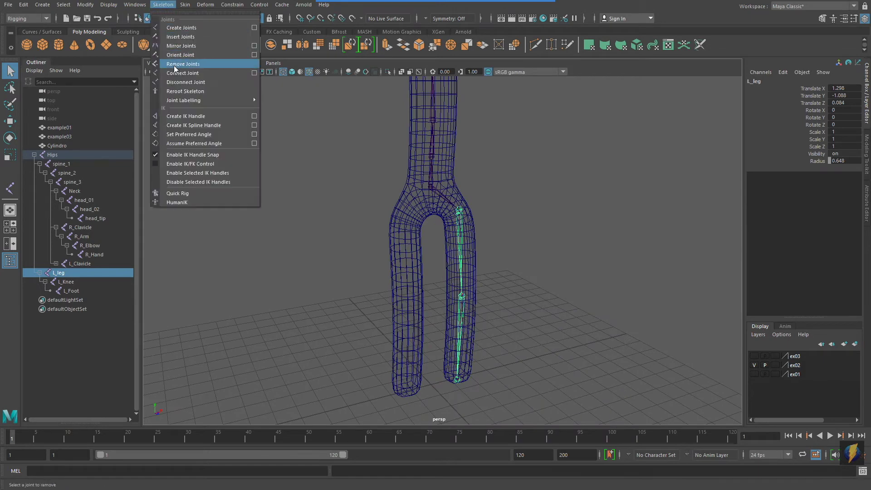
pyautogui.click(254, 46)
pyautogui.click(654, 116)
pyautogui.doubleClick(661, 126)
pyautogui.click(680, 223)
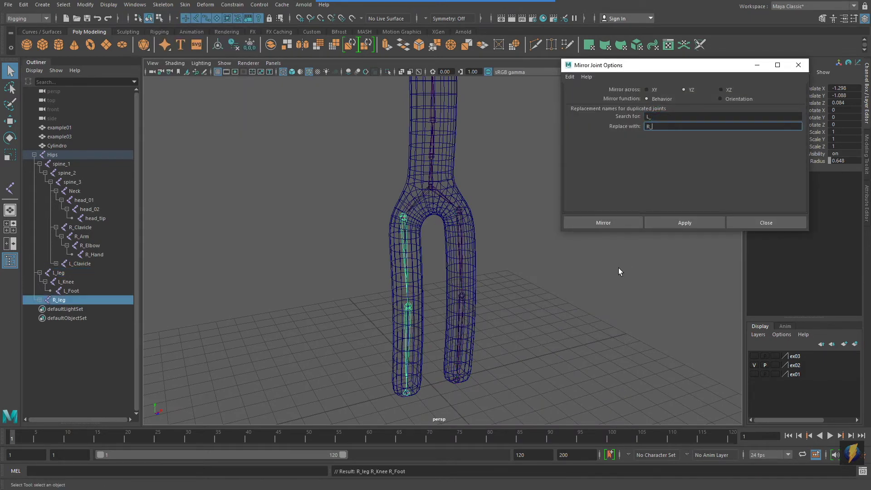
pyautogui.keyDown('alt'); pyautogui.moveTo(520, 313); pyautogui.dragTo(505, 306); pyautogui.keyUp('alt')
pyautogui.click(797, 66)
# Select the Hips root joint and fully expand its hierarchy in the Outliner
pyautogui.press('Up')
pyautogui.scroll(-3, 579, 242)
pyautogui.keyDown('alt'); pyautogui.moveTo(535, 218); pyautogui.dragTo(535, 250, button='middle'); pyautogui.keyUp('alt')
pyautogui.keyDown('alt'); pyautogui.moveTo(490, 240); pyautogui.dragTo(532, 231); pyautogui.keyUp('alt')
pyautogui.keyDown('shift'); pyautogui.click(34, 155); pyautogui.keyUp('shift')
pyautogui.keyDown('shift'); pyautogui.click(34, 155); pyautogui.keyUp('shift')
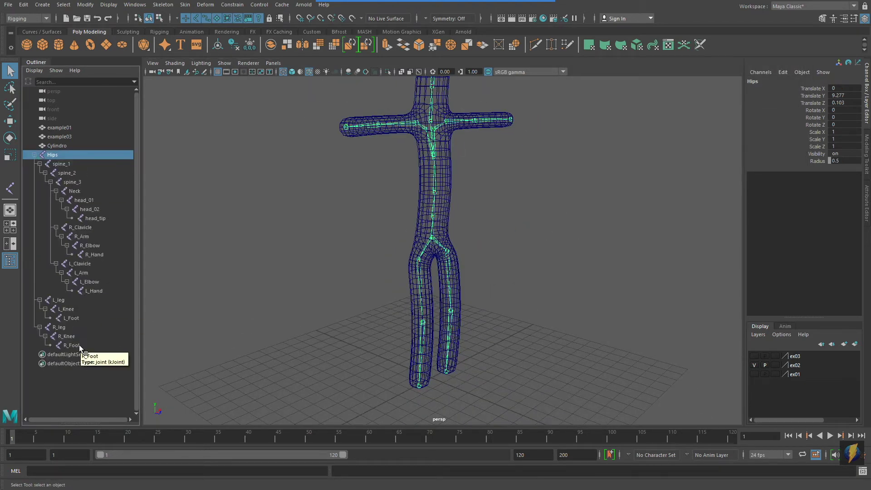
# Trace the joint chains from R_Knee, L_Foot and L_Hand up through their parents to check the hierarchy
pyautogui.click(66, 336)
pyautogui.keyDown('alt'); pyautogui.moveTo(411, 300); pyautogui.dragTo(426, 298); pyautogui.keyUp('alt')
pyautogui.press('Up')
pyautogui.press('Up')
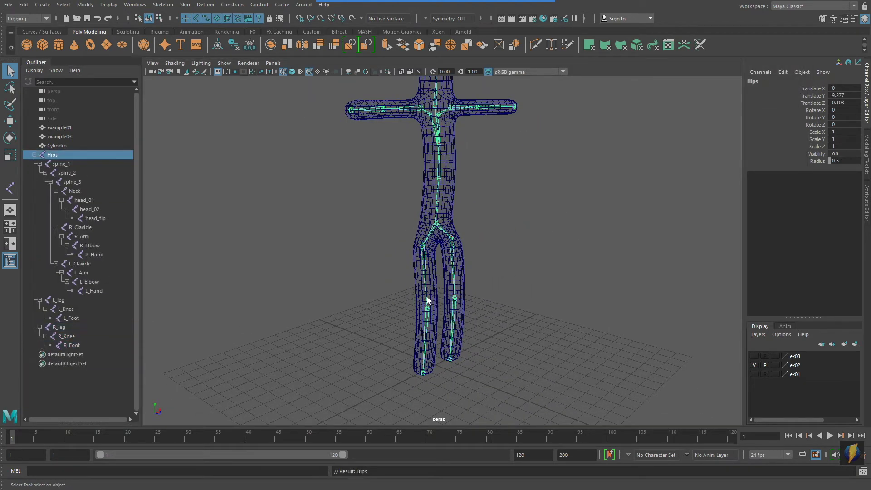
pyautogui.click(71, 318)
pyautogui.press('Up')
pyautogui.press('Up')
pyautogui.press('Up')
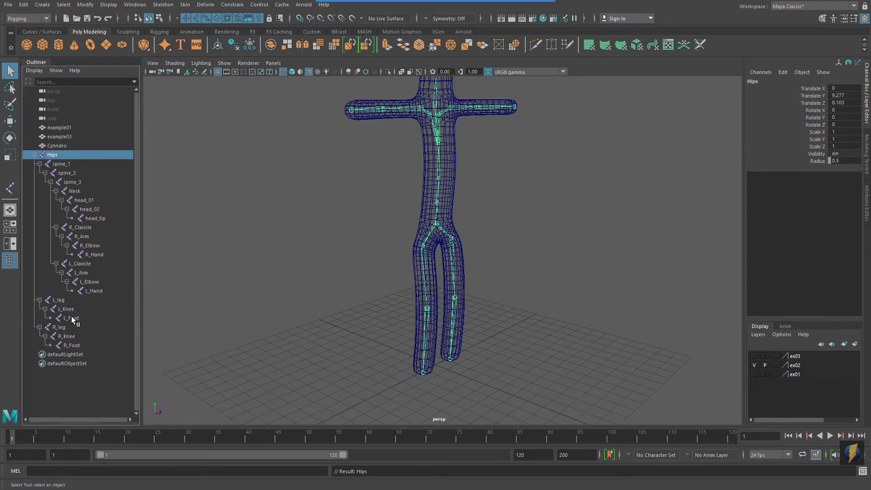
pyautogui.click(90, 290)
pyautogui.press('Up')
pyautogui.press('Up')
pyautogui.press('Up')
pyautogui.press('Up')
pyautogui.press('Up')
pyautogui.press('Up')
pyautogui.press('Up')
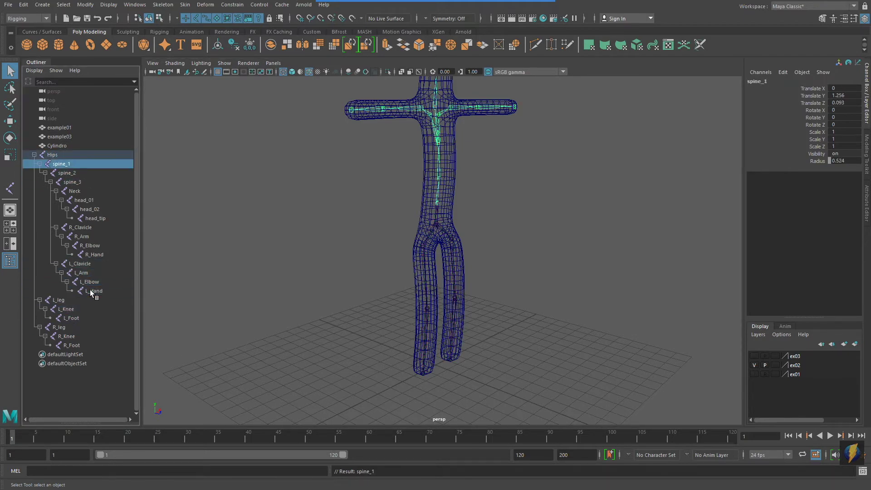
# Bind the Cylindro mesh to the Hips joint hierarchy with Closest distance, Classic linear skinning, 5 max influences and dropoff rate 4.0
pyautogui.moveTo(338, 259)
pyautogui.keyDown('alt'); pyautogui.mouseDown(button='right')
pyautogui.moveTo(445, 268)
pyautogui.moveTo(460, 232)
pyautogui.mouseUp(button='right'); pyautogui.keyUp('alt')
pyautogui.keyDown('alt'); pyautogui.moveTo(460, 232); pyautogui.dragTo(447, 257, button='middle'); pyautogui.keyUp('alt')
pyautogui.keyDown('shift'); pyautogui.click(431, 261); pyautogui.keyUp('shift')
pyautogui.press('5')
pyautogui.keyDown('alt'); pyautogui.moveTo(522, 254); pyautogui.dragTo(523, 269, button='middle'); pyautogui.keyUp('alt')
pyautogui.keyDown('alt'); pyautogui.moveTo(523, 268); pyautogui.dragTo(460, 270, button='right'); pyautogui.keyUp('alt')
pyautogui.click(185, 4)
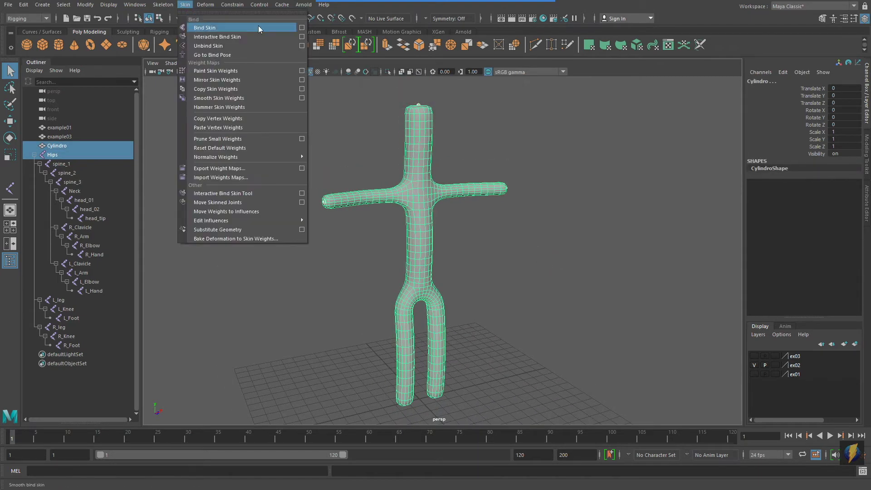
pyautogui.click(301, 28)
pyautogui.click(570, 77)
pyautogui.click(585, 93)
pyautogui.keyDown('alt'); pyautogui.moveTo(447, 267); pyautogui.dragTo(476, 249); pyautogui.keyUp('alt')
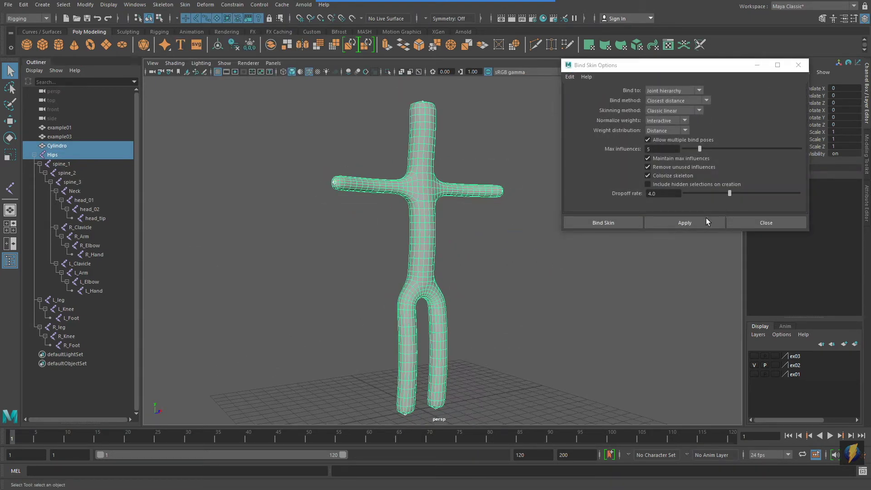
pyautogui.click(707, 221)
pyautogui.click(753, 224)
# Test-move the Hips joint to check that the bound mesh follows, and undo the move
pyautogui.keyDown('alt'); pyautogui.moveTo(444, 245); pyautogui.dragTo(471, 235, button='middle'); pyautogui.keyUp('alt')
pyautogui.keyDown('alt'); pyautogui.moveTo(408, 203); pyautogui.dragTo(416, 209); pyautogui.keyUp('alt')
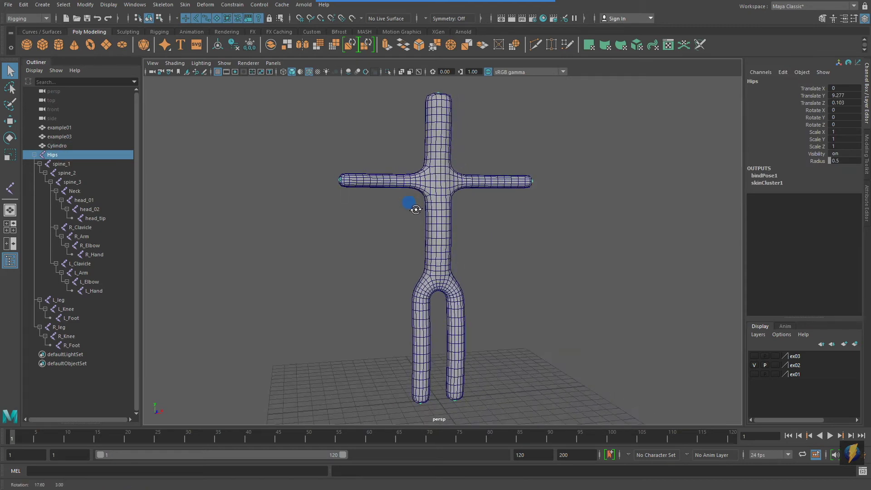
pyautogui.click(450, 137)
pyautogui.press('w')
pyautogui.keyDown('alt'); pyautogui.moveTo(484, 391); pyautogui.dragTo(468, 355, button='middle'); pyautogui.keyUp('alt')
pyautogui.click(468, 355)
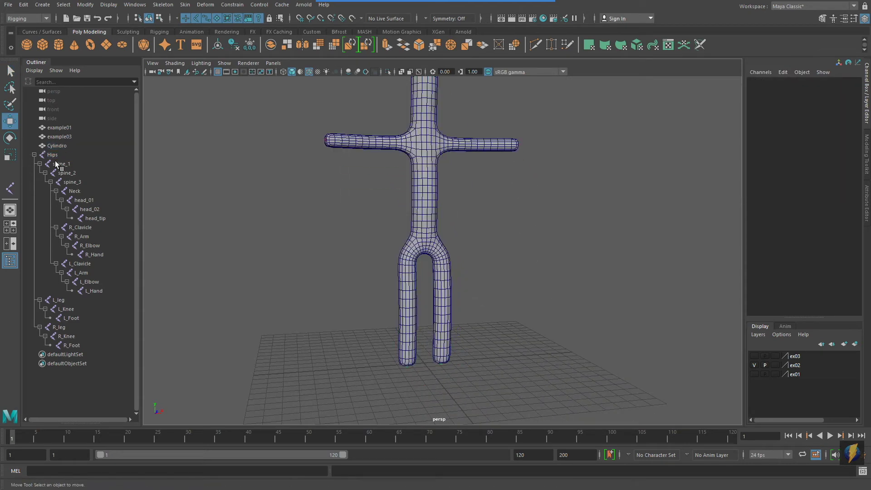
pyautogui.click(58, 155)
pyautogui.keyDown('alt'); pyautogui.moveTo(456, 207); pyautogui.dragTo(448, 208); pyautogui.keyUp('alt')
pyautogui.moveTo(449, 209); pyautogui.dragTo(507, 246, button='middle')
pyautogui.hotkey('ctrl', 'z')
# Test-rotate the Hips and spine_1 joints one after the other, undoing each rotation
pyautogui.press('e')
pyautogui.moveTo(436, 200); pyautogui.dragTo(508, 222)
pyautogui.hotkey('ctrl', 'z')
pyautogui.click(61, 164)
pyautogui.keyDown('alt'); pyautogui.moveTo(437, 190); pyautogui.dragTo(431, 218, button='middle'); pyautogui.keyUp('alt')
pyautogui.moveTo(430, 213); pyautogui.dragTo(458, 217)
pyautogui.hotkey('ctrl', 'z')
# Test-rotate the spine_2 and head_01 joints to check the upper body deformation, undoing each rotation
pyautogui.press('Down')
pyautogui.moveTo(406, 192); pyautogui.dragTo(438, 227)
pyautogui.hotkey('ctrl', 'z')
pyautogui.hotkey('ctrl', 'z')
pyautogui.click(81, 198)
pyautogui.moveTo(442, 116); pyautogui.dragTo(447, 185)
pyautogui.hotkey('ctrl', 'z')
# Test the paired left and right arm and clavicle joints by rotating them together, and undo the changes
pyautogui.click(82, 236)
pyautogui.keyDown('ctrl'); pyautogui.click(81, 272); pyautogui.keyUp('ctrl')
pyautogui.hotkey('ctrl', 'z')
pyautogui.press('Up')
pyautogui.moveTo(451, 146); pyautogui.dragTo(643, 180)
pyautogui.press('Down')
pyautogui.hotkey('ctrl', 'z')
pyautogui.hotkey('ctrl', 'z')
pyautogui.hotkey('ctrl', 'z')
pyautogui.keyDown('alt'); pyautogui.moveTo(479, 189); pyautogui.dragTo(512, 213); pyautogui.keyUp('alt')
pyautogui.press('Down')
pyautogui.press('Down')
pyautogui.keyDown('alt'); pyautogui.moveTo(561, 224); pyautogui.dragTo(477, 242); pyautogui.keyUp('alt')
pyautogui.hotkey('ctrl', 'z')
pyautogui.hotkey('ctrl', 'z')
# Test-rotate the L_leg and R_leg joints together and undo the rotation
pyautogui.click(58, 299)
pyautogui.keyDown('ctrl'); pyautogui.click(59, 327); pyautogui.keyUp('ctrl')
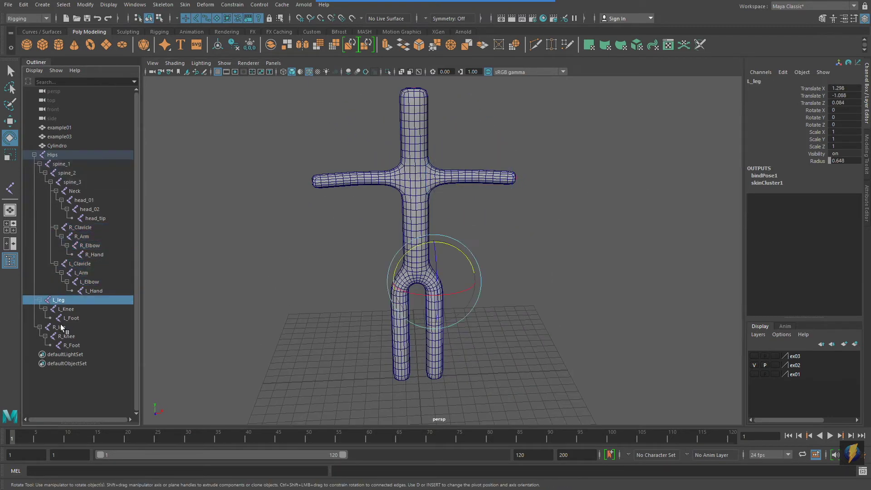
pyautogui.moveTo(424, 264); pyautogui.dragTo(474, 299)
pyautogui.hotkey('ctrl', 'z')
pyautogui.keyDown('alt'); pyautogui.moveTo(474, 297); pyautogui.dragTo(526, 293); pyautogui.keyUp('alt')
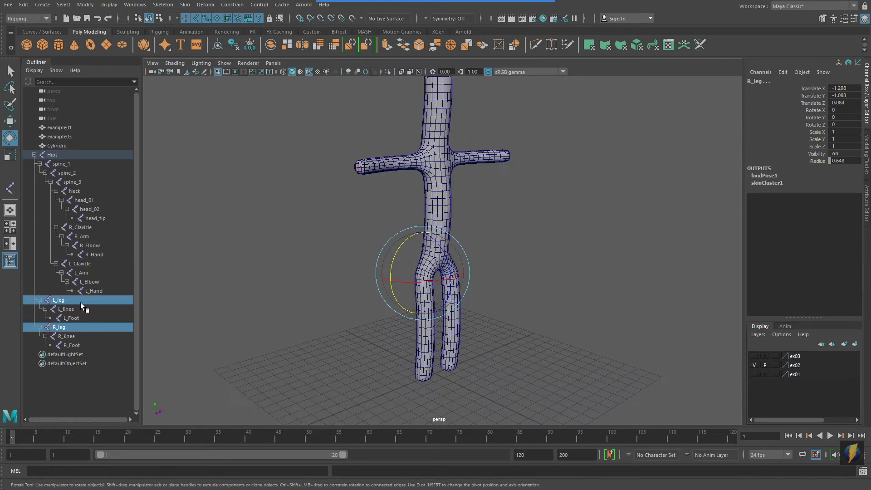
# Test-rotate the L_Knee and R_Knee joints together, inspect the bend from the side, and undo it
pyautogui.press('Down')
pyautogui.moveTo(442, 298); pyautogui.dragTo(457, 350)
pyautogui.keyDown('alt'); pyautogui.moveTo(504, 290); pyautogui.dragTo(502, 275, button='middle'); pyautogui.keyUp('alt')
pyautogui.keyDown('alt'); pyautogui.moveTo(501, 276); pyautogui.dragTo(501, 272); pyautogui.keyUp('alt')
pyautogui.hotkey('ctrl', 'z')
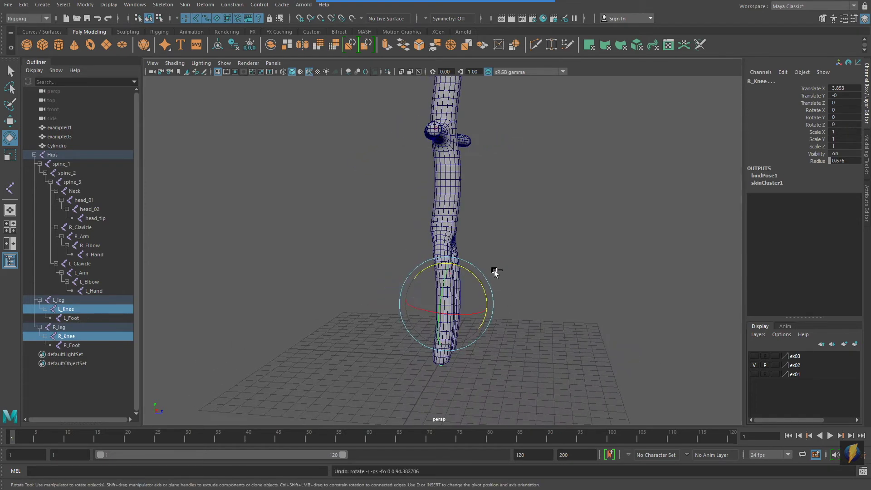
pyautogui.keyDown('alt'); pyautogui.moveTo(438, 277); pyautogui.dragTo(416, 249, button='middle'); pyautogui.keyUp('alt')
pyautogui.keyDown('alt'); pyautogui.moveTo(418, 250); pyautogui.dragTo(401, 254); pyautogui.keyUp('alt')
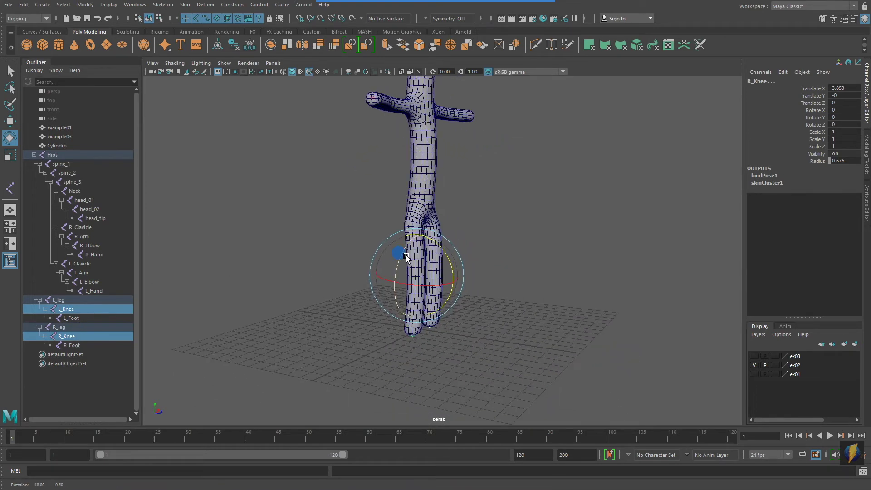
# Swing only the R_leg joint outward to inspect the hip deformation up close, and undo the rotation
pyautogui.click(70, 331)
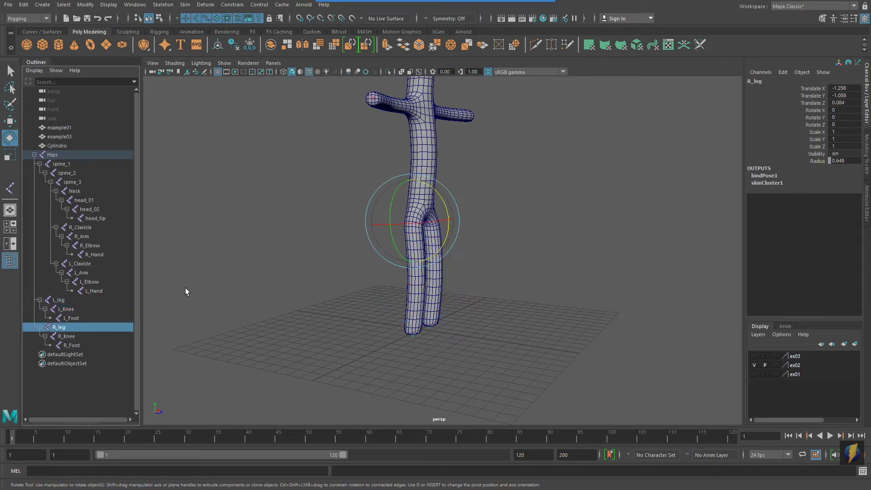
pyautogui.keyDown('alt'); pyautogui.moveTo(193, 287); pyautogui.dragTo(129, 283); pyautogui.keyUp('alt')
pyautogui.keyDown('alt'); pyautogui.moveTo(304, 229); pyautogui.dragTo(367, 259, button='right'); pyautogui.keyUp('alt')
pyautogui.moveTo(385, 255); pyautogui.dragTo(297, 240)
pyautogui.hotkey('ctrl', 'z')
pyautogui.keyDown('alt'); pyautogui.moveTo(449, 265); pyautogui.dragTo(507, 261, button='right'); pyautogui.keyUp('alt')
pyautogui.keyDown('alt'); pyautogui.moveTo(504, 261); pyautogui.dragTo(527, 183, button='middle'); pyautogui.keyUp('alt')
pyautogui.moveTo(376, 189); pyautogui.dragTo(219, 167)
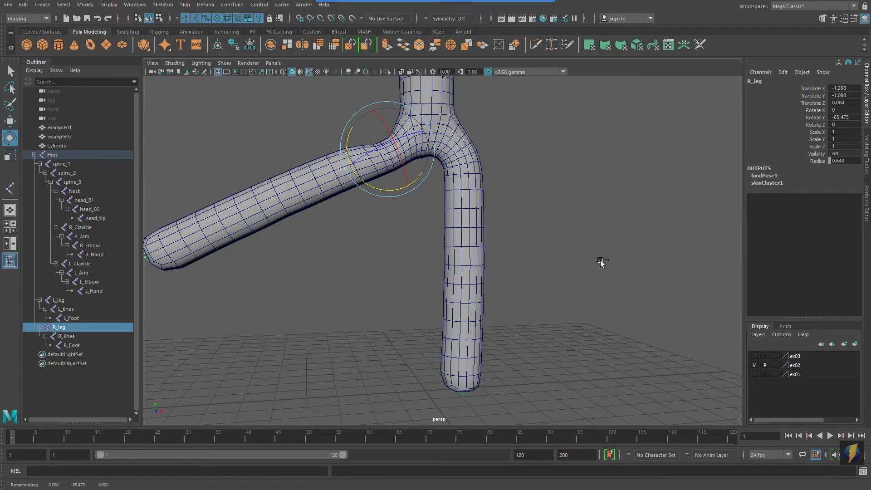
pyautogui.hotkey('ctrl', 'z')
# Start the Paint Skin Weights tool on the Cylindro mesh with its tool settings open
pyautogui.keyDown('alt'); pyautogui.moveTo(616, 219); pyautogui.dragTo(454, 220, button='right'); pyautogui.keyUp('alt')
pyautogui.keyDown('alt'); pyautogui.moveTo(454, 219); pyautogui.dragTo(447, 272, button='middle'); pyautogui.keyUp('alt')
pyautogui.keyDown('alt'); pyautogui.moveTo(447, 272); pyautogui.dragTo(473, 299); pyautogui.keyUp('alt')
pyautogui.click(443, 307)
pyautogui.keyDown('alt'); pyautogui.moveTo(518, 279); pyautogui.dragTo(522, 308, button='middle'); pyautogui.keyUp('alt')
pyautogui.keyDown('alt'); pyautogui.moveTo(576, 290); pyautogui.dragTo(533, 279, button='right'); pyautogui.keyUp('alt')
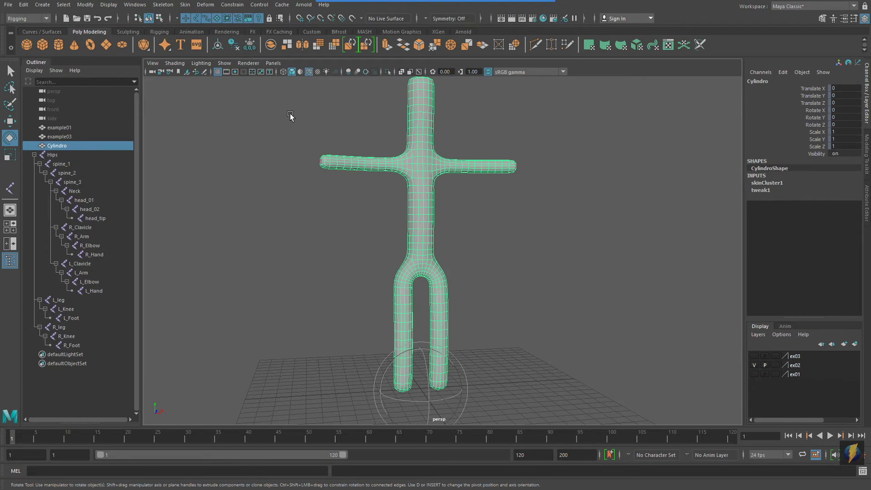
pyautogui.click(186, 5)
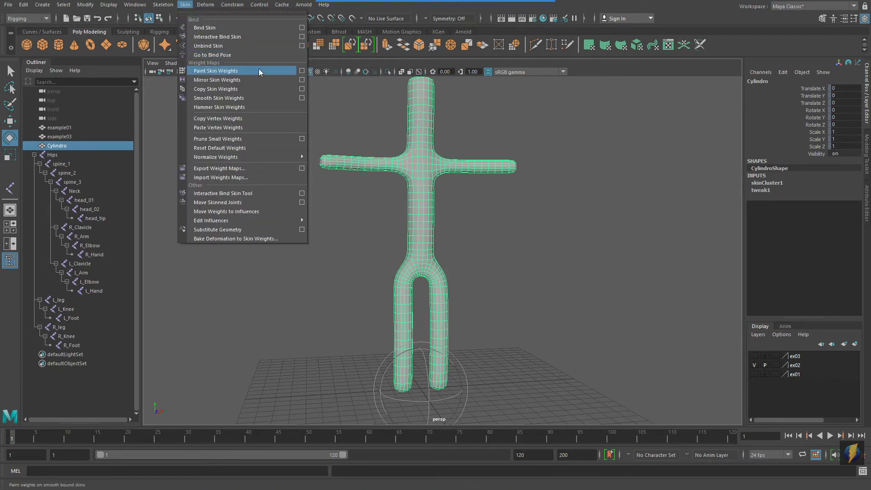
pyautogui.click(301, 71)
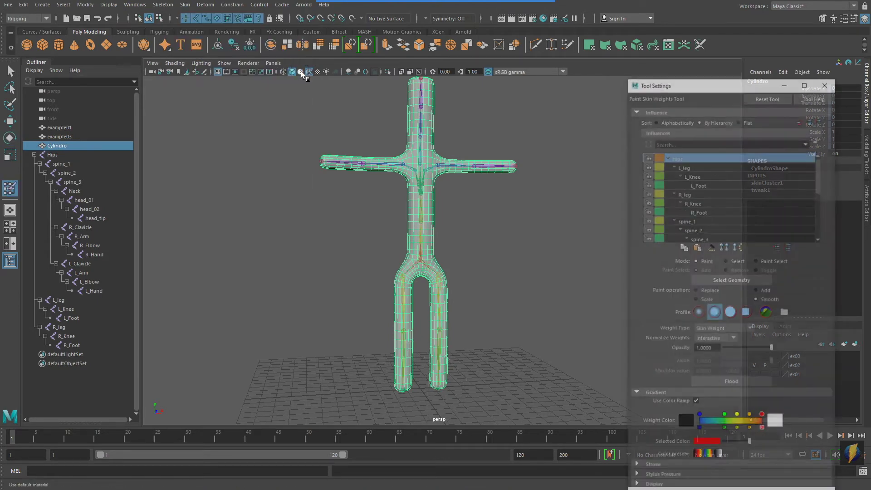
# Examine the skin weight maps of the Hips and L_leg influences on the lower body
pyautogui.keyDown('alt'); pyautogui.moveTo(460, 207); pyautogui.dragTo(442, 215, button='middle'); pyautogui.keyUp('alt')
pyautogui.keyDown('alt'); pyautogui.moveTo(308, 238); pyautogui.dragTo(357, 231, button='right'); pyautogui.keyUp('alt')
pyautogui.keyDown('alt'); pyautogui.moveTo(358, 233); pyautogui.dragTo(358, 214, button='middle'); pyautogui.keyUp('alt')
pyautogui.keyDown('alt'); pyautogui.moveTo(357, 212); pyautogui.dragTo(370, 215); pyautogui.keyUp('alt')
pyautogui.keyDown('alt'); pyautogui.moveTo(354, 232); pyautogui.dragTo(353, 234, button='right'); pyautogui.keyUp('alt')
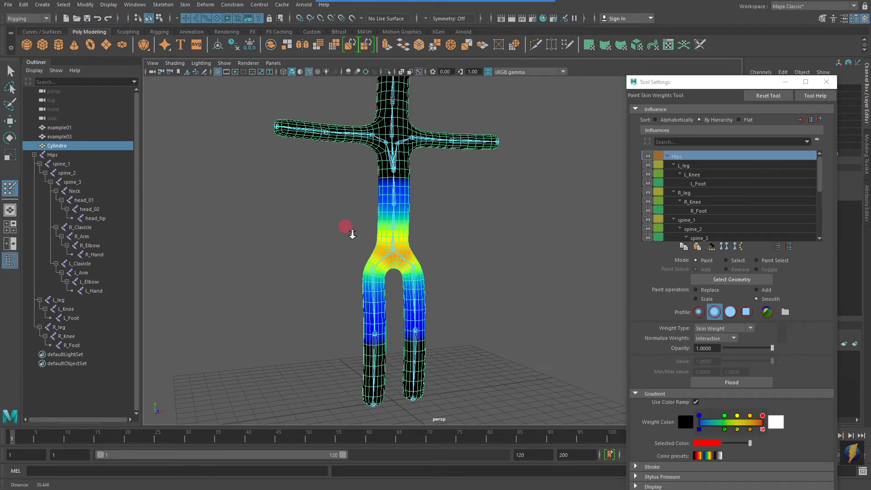
pyautogui.click(683, 165)
pyautogui.keyDown('alt'); pyautogui.moveTo(442, 264); pyautogui.dragTo(448, 271); pyautogui.keyUp('alt')
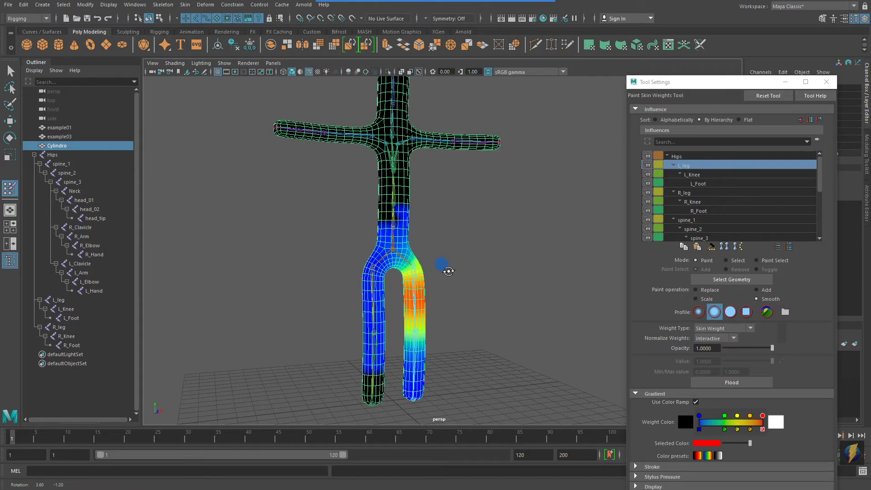
pyautogui.keyDown('alt'); pyautogui.moveTo(364, 303); pyautogui.dragTo(447, 296, button='right'); pyautogui.keyUp('alt')
pyautogui.keyDown('alt'); pyautogui.moveTo(446, 295); pyautogui.dragTo(461, 213, button='middle'); pyautogui.keyUp('alt')
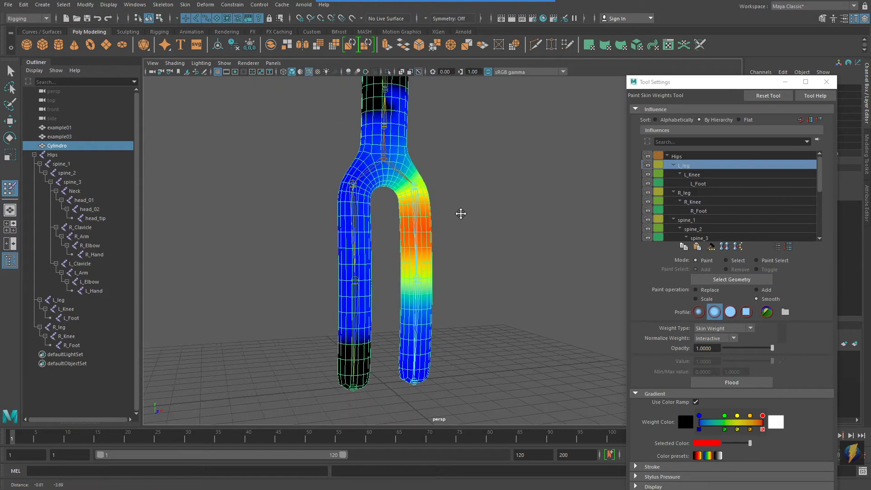
# Examine the weight maps of the L_Knee, L_Foot, R_leg, R_Knee and R_Foot influences
pyautogui.click(708, 175)
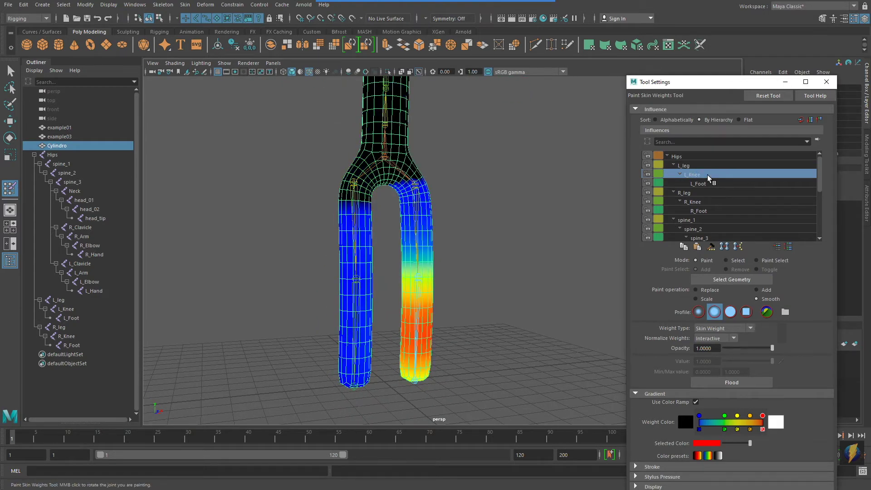
pyautogui.click(710, 184)
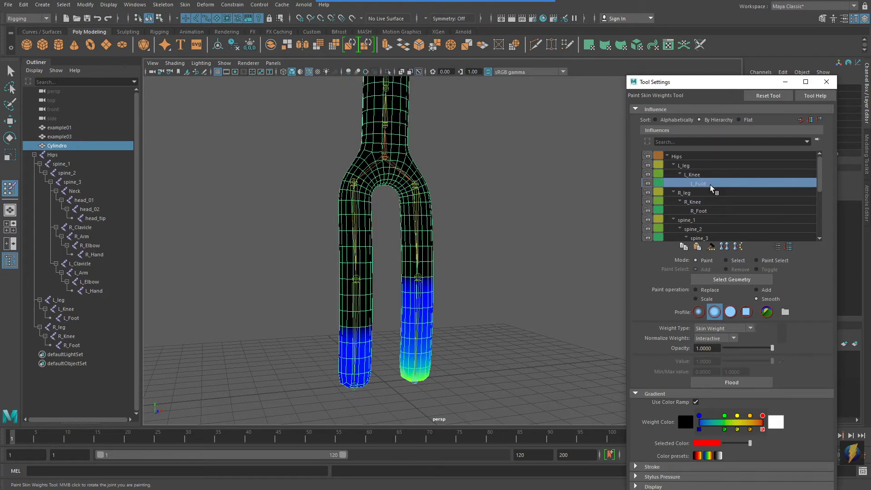
pyautogui.click(699, 193)
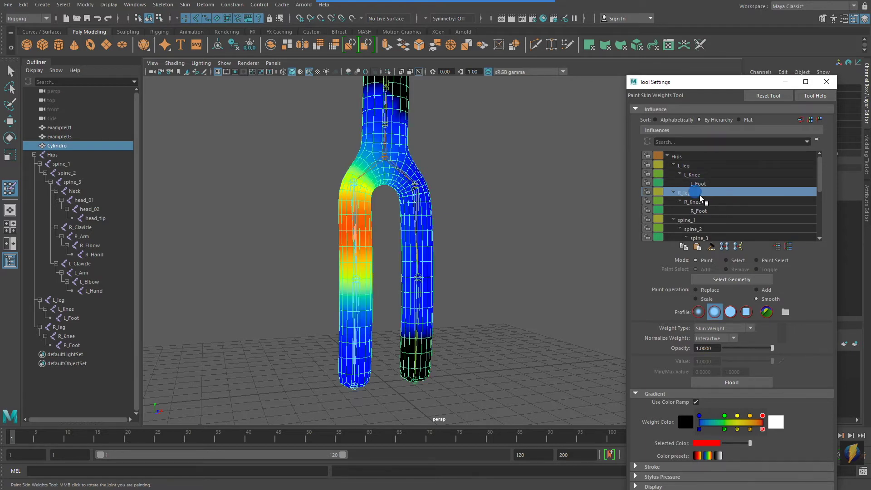
pyautogui.click(706, 203)
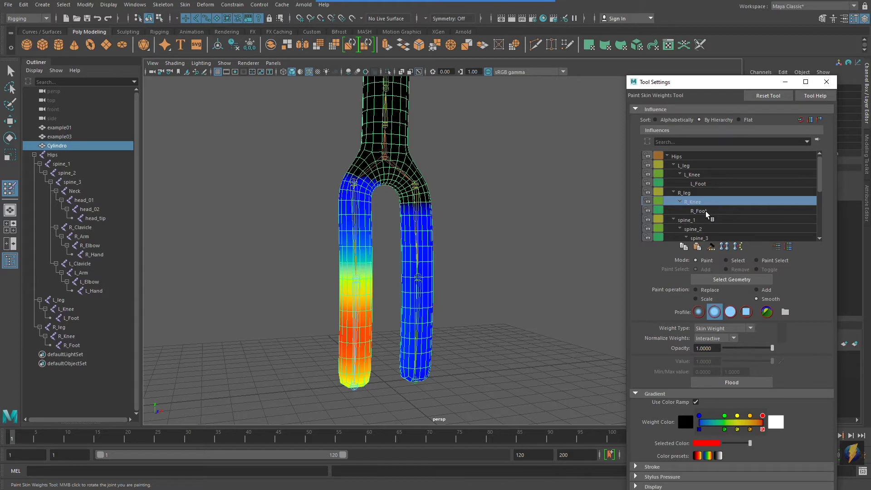
pyautogui.click(707, 212)
# Examine the weight maps of the spine_1, spine_2 and spine_3 influences on the torso
pyautogui.keyDown('alt'); pyautogui.moveTo(512, 182); pyautogui.dragTo(505, 313, button='middle'); pyautogui.keyUp('alt')
pyautogui.click(698, 220)
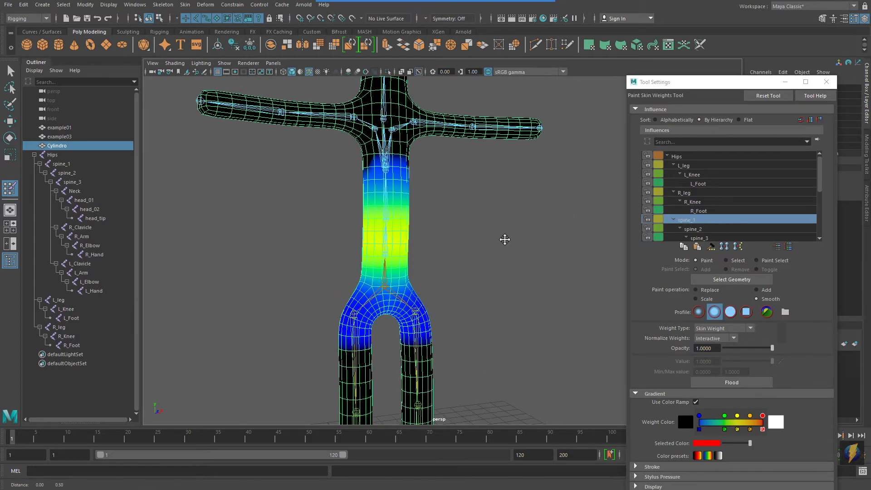
pyautogui.keyDown('alt'); pyautogui.moveTo(498, 237); pyautogui.dragTo(523, 330, button='middle'); pyautogui.keyUp('alt')
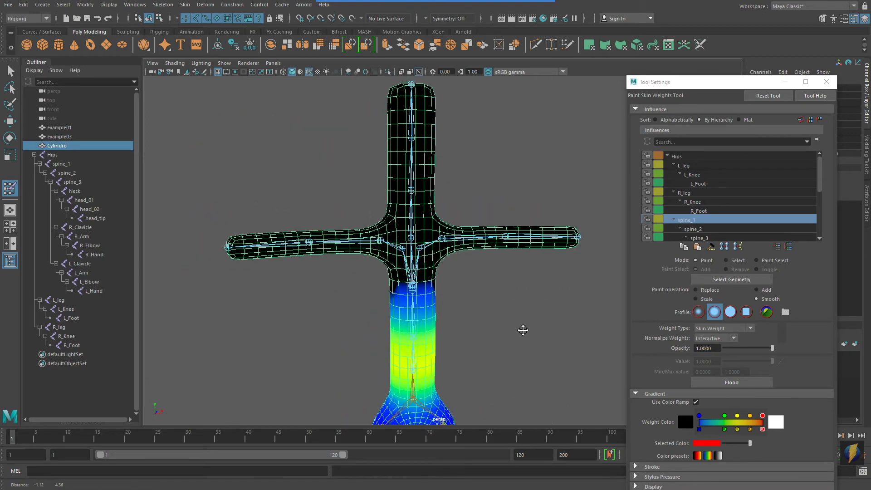
pyautogui.click(705, 230)
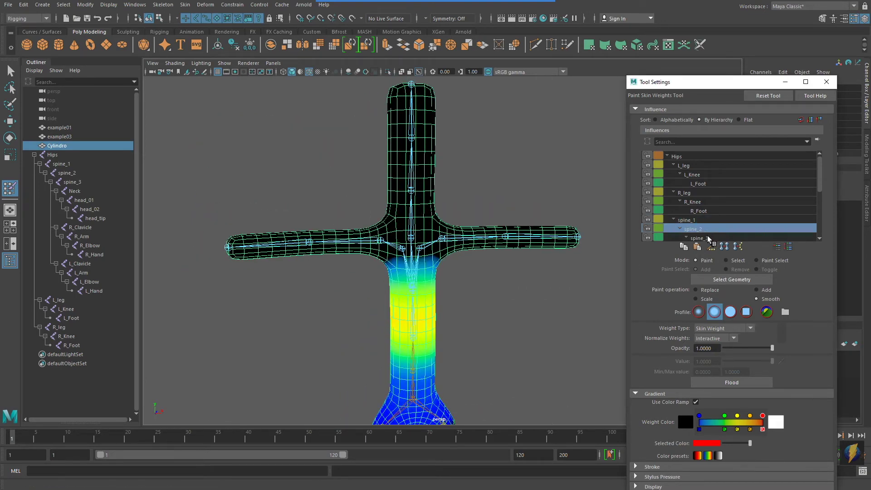
pyautogui.click(708, 239)
# Examine the weight maps of the L_Clavicle, L_Arm, L_Elbow, L_Hand and Neck influences
pyautogui.moveTo(820, 171); pyautogui.dragTo(819, 198)
pyautogui.click(707, 174)
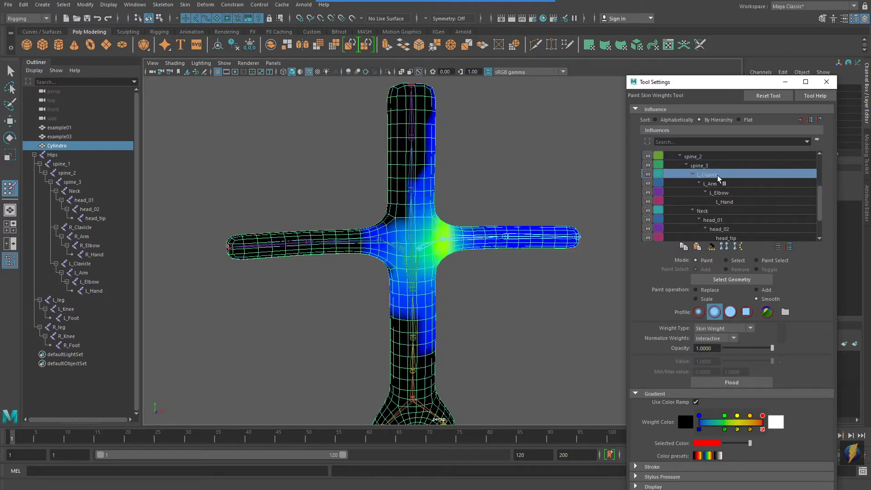
pyautogui.click(722, 184)
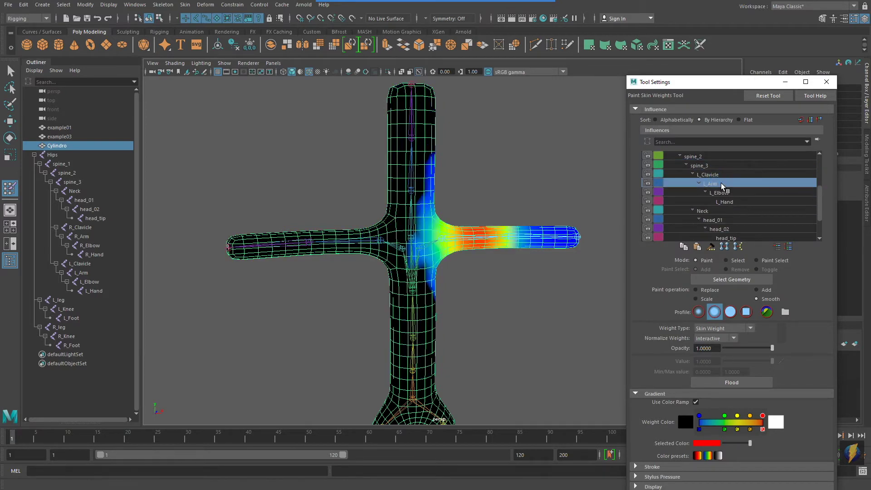
pyautogui.keyDown('alt'); pyautogui.moveTo(491, 213); pyautogui.dragTo(422, 227); pyautogui.keyUp('alt')
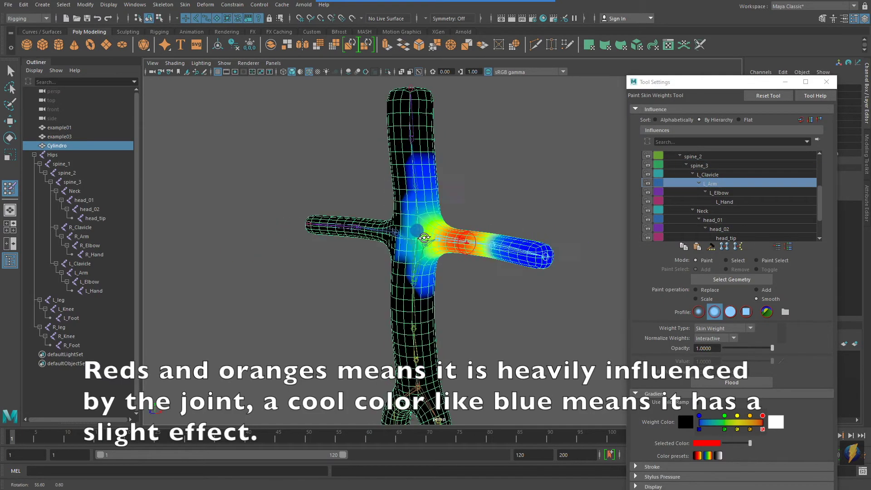
pyautogui.click(721, 195)
pyautogui.click(724, 201)
pyautogui.keyDown('alt'); pyautogui.moveTo(447, 205); pyautogui.dragTo(572, 208); pyautogui.keyUp('alt')
pyautogui.click(703, 211)
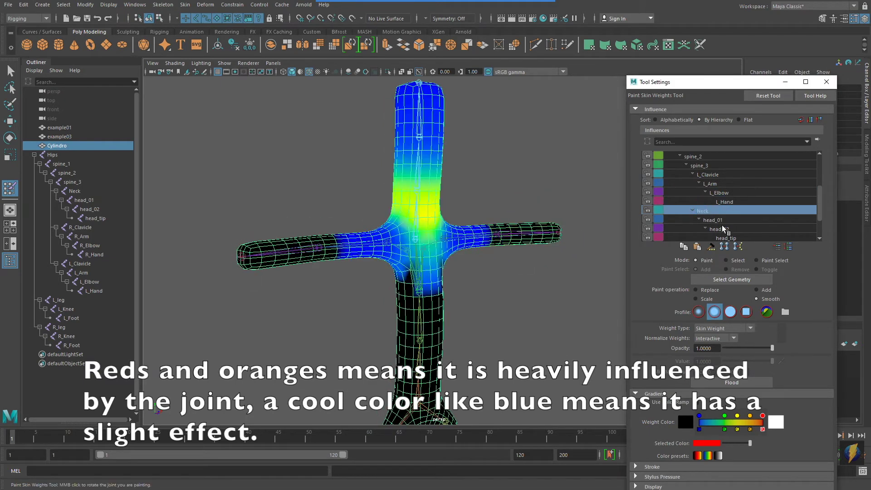
# Examine the skin weight maps of the head_01, head_02 and head_tip influences on the head
pyautogui.click(720, 221)
pyautogui.click(721, 230)
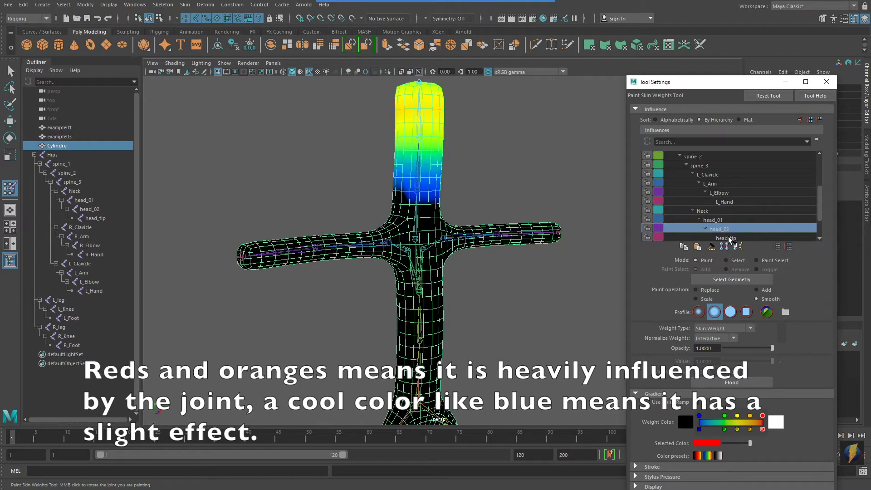
pyautogui.click(727, 238)
pyautogui.moveTo(819, 189); pyautogui.dragTo(824, 207)
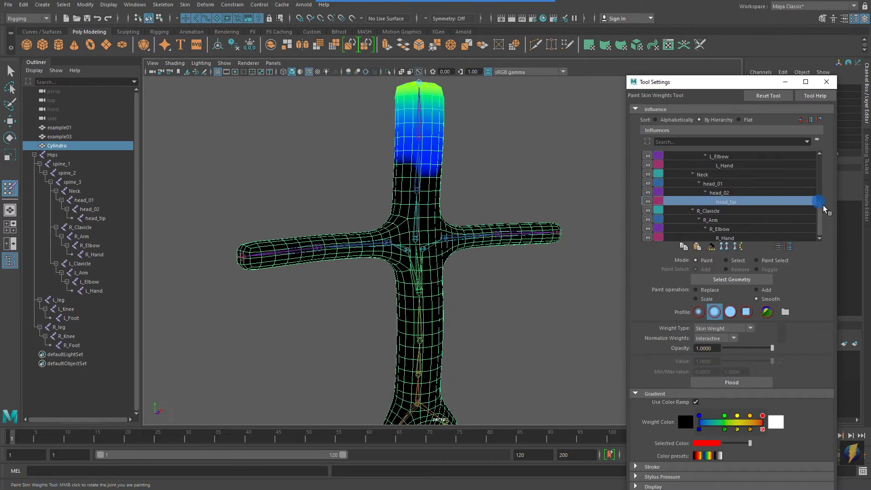
# Examine the skin weight maps of the R_Clavicle, R_Arm, R_Elbow and R_Hand influences
pyautogui.keyDown('alt'); pyautogui.moveTo(496, 213); pyautogui.dragTo(575, 207); pyautogui.keyUp('alt')
pyautogui.click(717, 212)
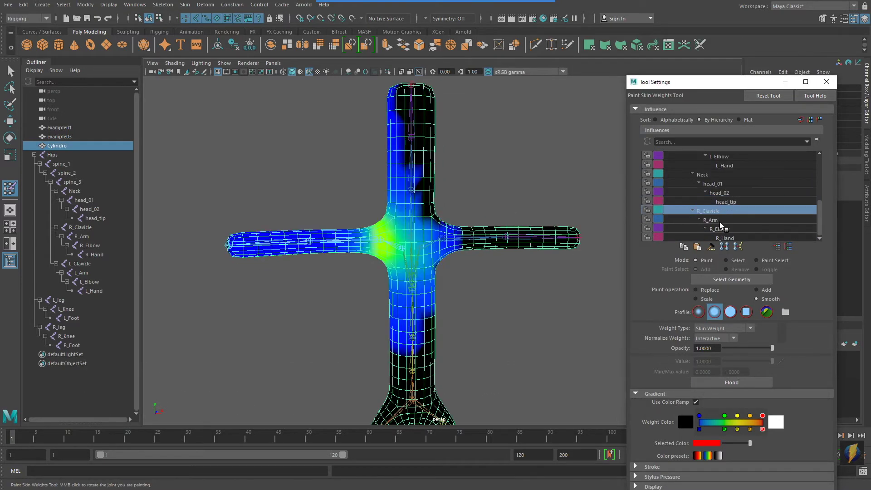
pyautogui.click(720, 222)
pyautogui.click(719, 229)
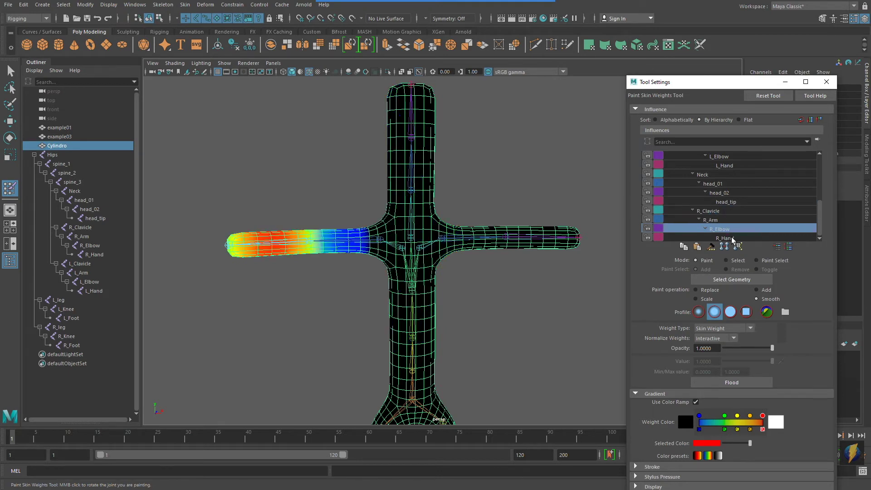
pyautogui.click(725, 238)
# Examine the weight map of the L_leg influence on the lower body
pyautogui.keyDown('alt'); pyautogui.moveTo(444, 241); pyautogui.dragTo(410, 97, button='middle'); pyautogui.keyUp('alt')
pyautogui.keyDown('alt'); pyautogui.moveTo(469, 249); pyautogui.dragTo(467, 165, button='middle'); pyautogui.keyUp('alt')
pyautogui.keyDown('alt'); pyautogui.moveTo(416, 188); pyautogui.dragTo(429, 190, button='right'); pyautogui.keyUp('alt')
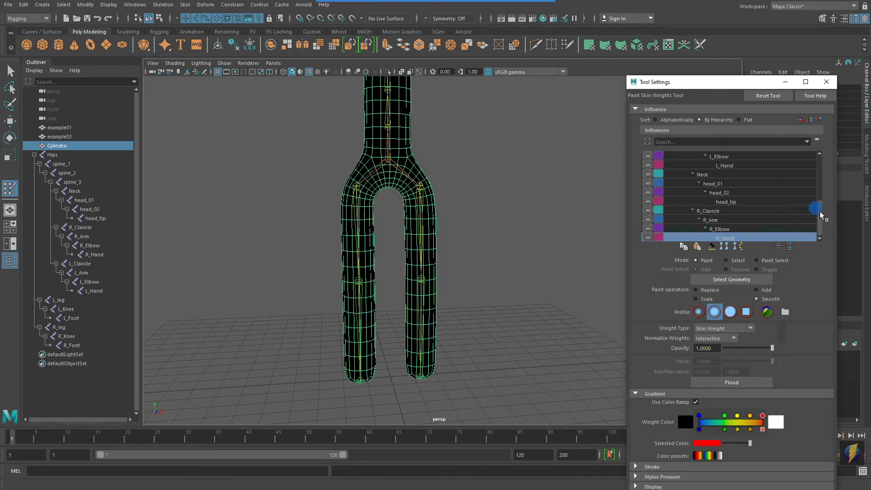
pyautogui.moveTo(820, 212); pyautogui.dragTo(821, 153)
pyautogui.click(687, 169)
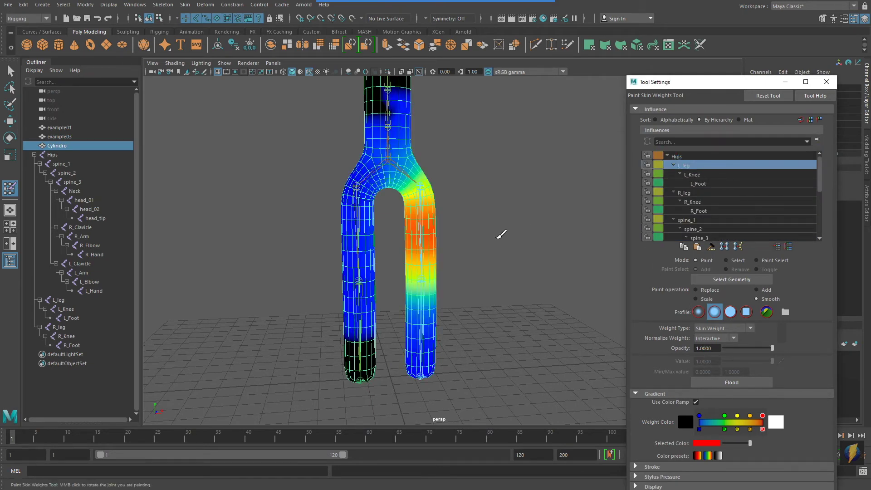
pyautogui.keyDown('alt'); pyautogui.moveTo(503, 231); pyautogui.dragTo(483, 237, button='middle'); pyautogui.keyUp('alt')
# Examine the L_leg and L_Knee weights in grayscale with the color ramp off, and turn the color ramp back on
pyautogui.click(695, 402)
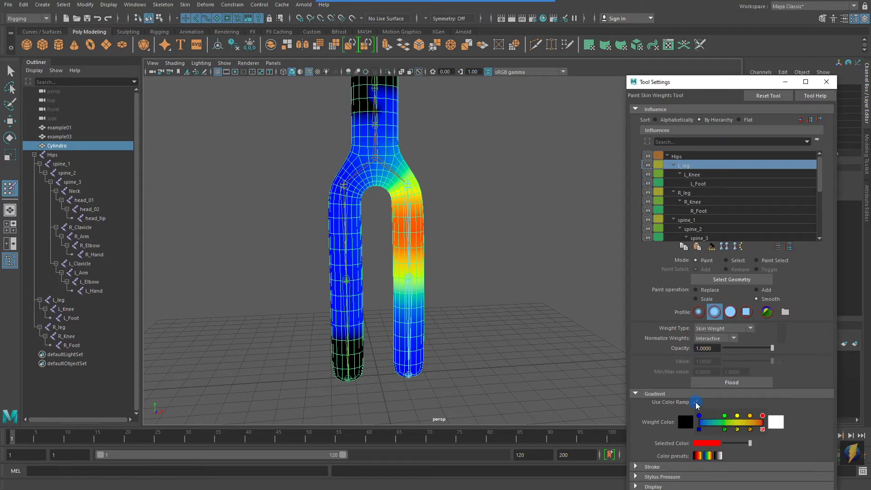
pyautogui.keyDown('alt'); pyautogui.moveTo(413, 320); pyautogui.dragTo(492, 284, button='right'); pyautogui.keyUp('alt')
pyautogui.keyDown('alt'); pyautogui.moveTo(492, 284); pyautogui.dragTo(523, 299, button='middle'); pyautogui.keyUp('alt')
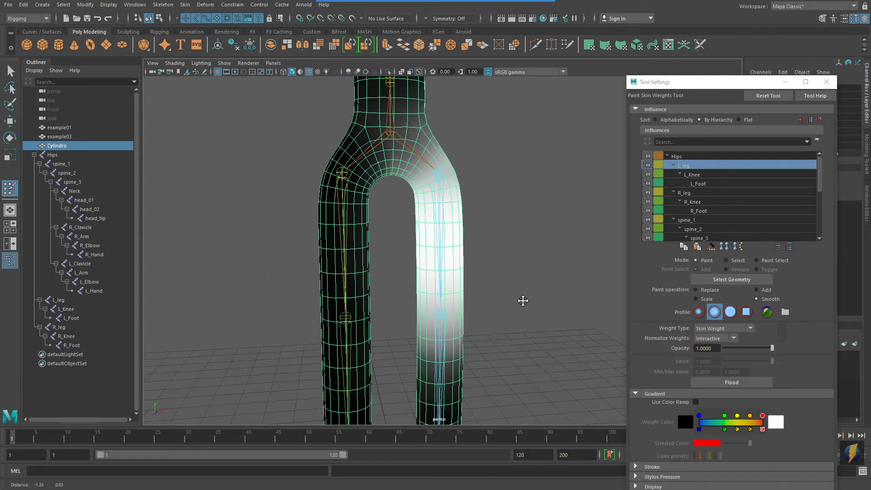
pyautogui.click(690, 174)
pyautogui.keyDown('alt'); pyautogui.moveTo(471, 298); pyautogui.dragTo(493, 244, button='middle'); pyautogui.keyUp('alt')
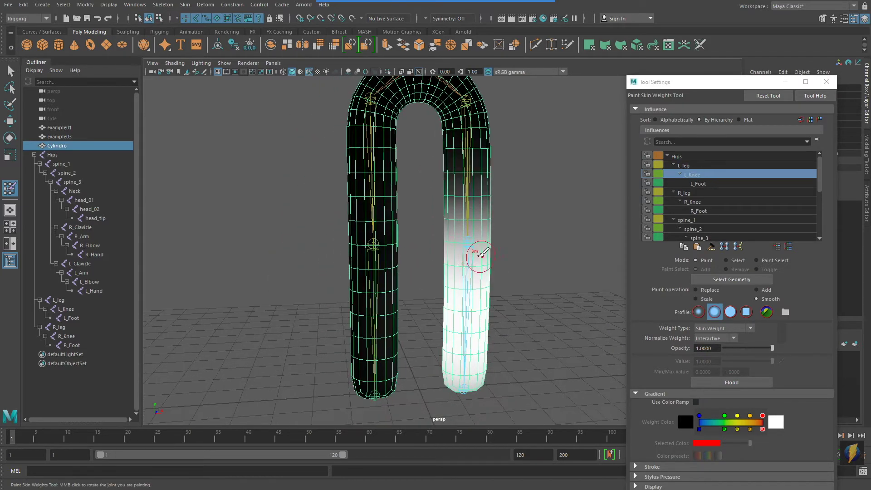
pyautogui.keyDown('alt'); pyautogui.moveTo(477, 256); pyautogui.dragTo(411, 248); pyautogui.keyUp('alt')
pyautogui.keyDown('alt'); pyautogui.moveTo(411, 250); pyautogui.dragTo(408, 235, button='middle'); pyautogui.keyUp('alt')
pyautogui.keyDown('alt'); pyautogui.moveTo(409, 236); pyautogui.dragTo(528, 246, button='right'); pyautogui.keyUp('alt')
pyautogui.keyDown('alt'); pyautogui.moveTo(485, 264); pyautogui.dragTo(489, 223, button='middle'); pyautogui.keyUp('alt')
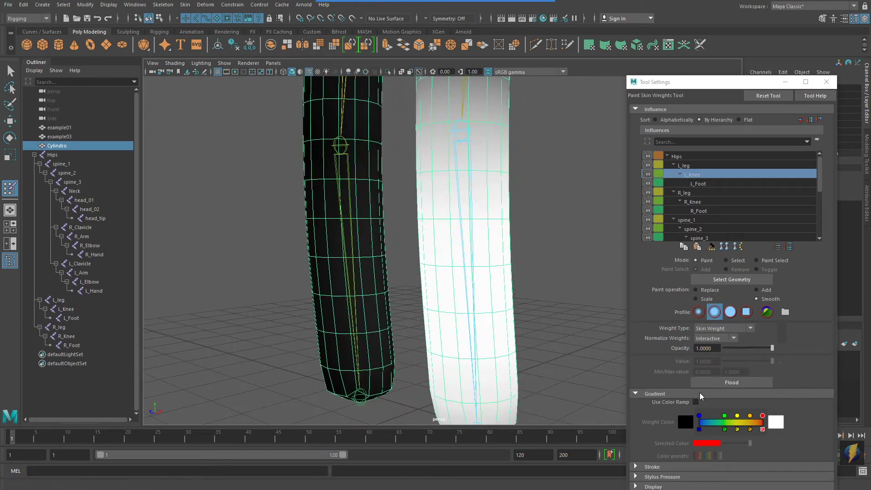
pyautogui.click(696, 402)
pyautogui.keyDown('alt'); pyautogui.moveTo(432, 249); pyautogui.dragTo(412, 105); pyautogui.keyUp('alt')
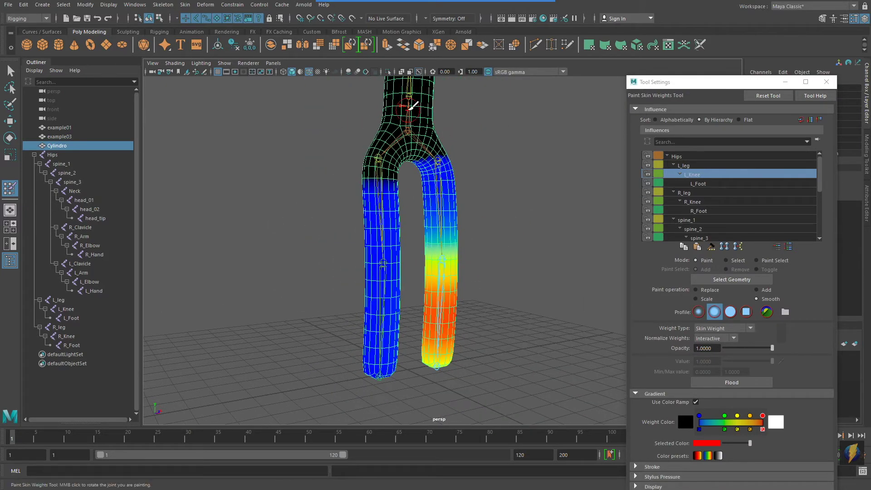
# Leave weight painting and prune the Cylindro mesh's small skin weights below 0.0100
pyautogui.click(10, 70)
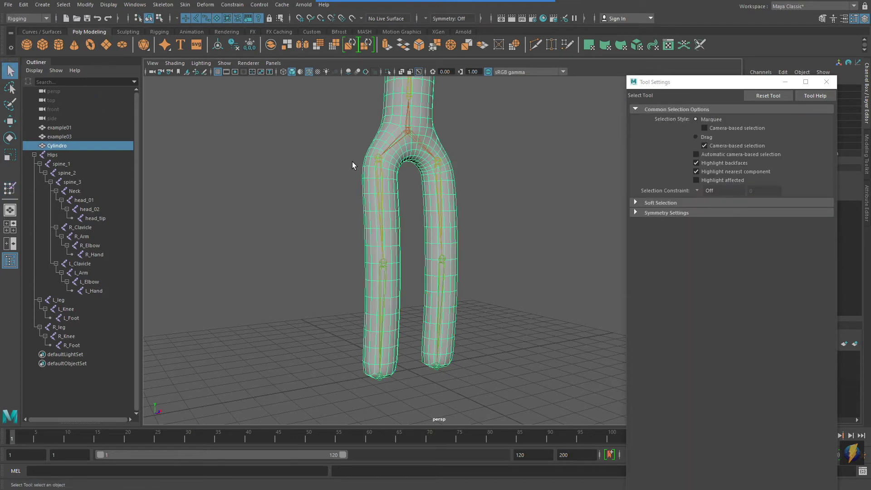
pyautogui.keyDown('alt'); pyautogui.moveTo(352, 161); pyautogui.dragTo(333, 171, button='middle'); pyautogui.keyUp('alt')
pyautogui.keyDown('alt'); pyautogui.moveTo(471, 195); pyautogui.dragTo(339, 202, button='right'); pyautogui.keyUp('alt')
pyautogui.keyDown('alt'); pyautogui.moveTo(339, 202); pyautogui.dragTo(323, 272, button='middle'); pyautogui.keyUp('alt')
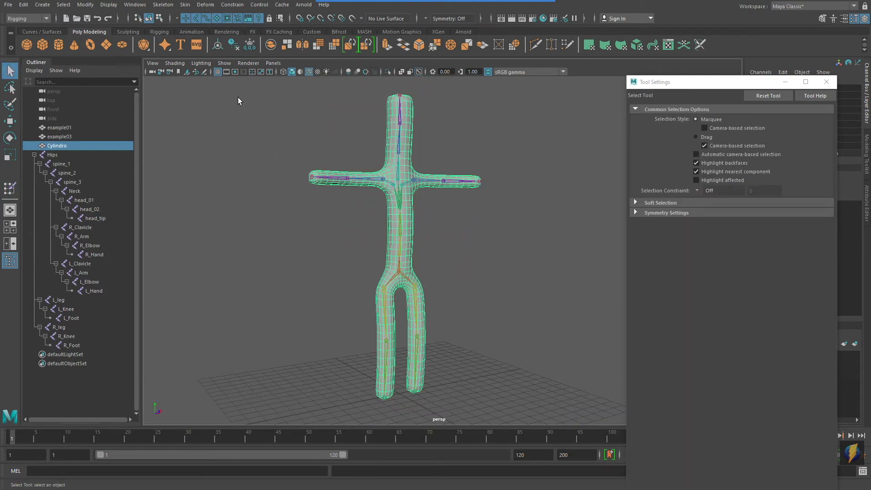
pyautogui.click(185, 4)
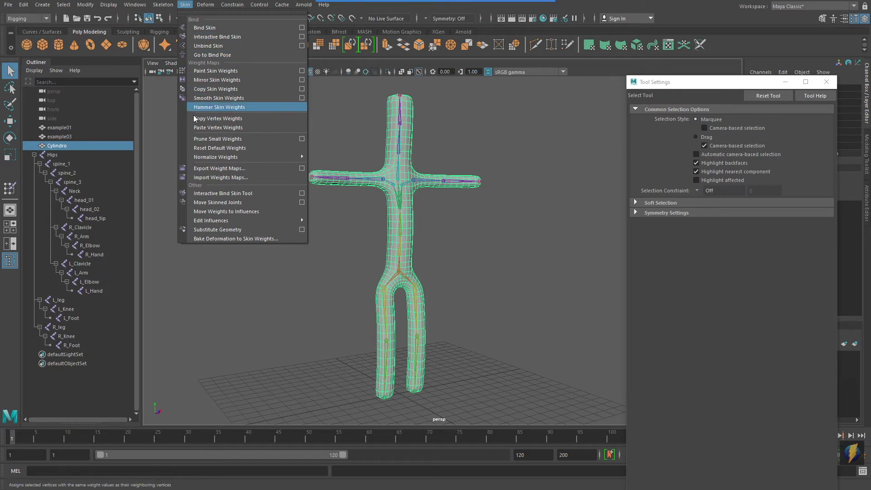
pyautogui.click(302, 139)
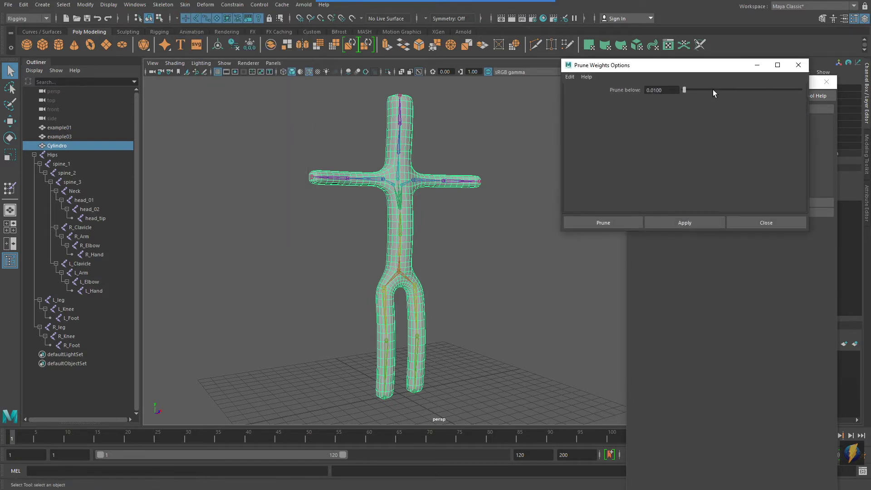
pyautogui.click(685, 222)
pyautogui.click(750, 223)
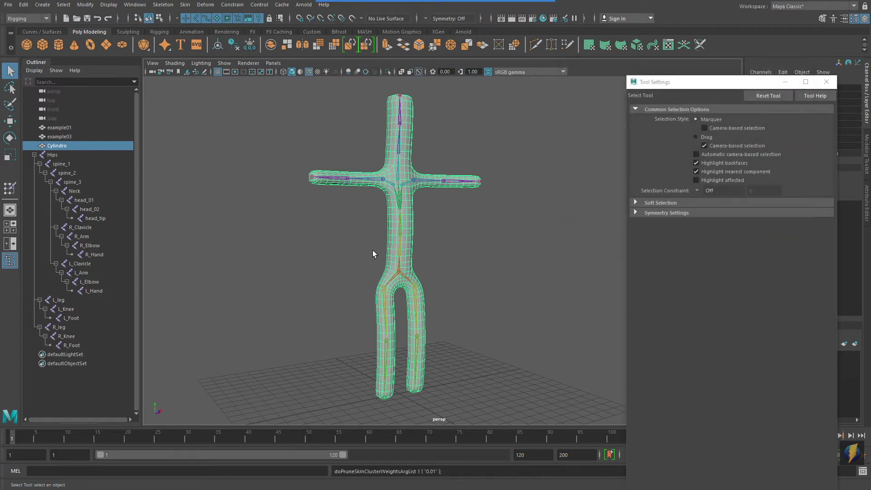
# Reopen the Paint Skin Weights tool on the Cylindro mesh and inspect the pruned L_Knee weights on the legs
pyautogui.keyDown('alt'); pyautogui.moveTo(377, 251); pyautogui.dragTo(416, 247, button='right'); pyautogui.keyUp('alt')
pyautogui.keyDown('alt'); pyautogui.moveTo(422, 248); pyautogui.dragTo(428, 229, button='middle'); pyautogui.keyUp('alt')
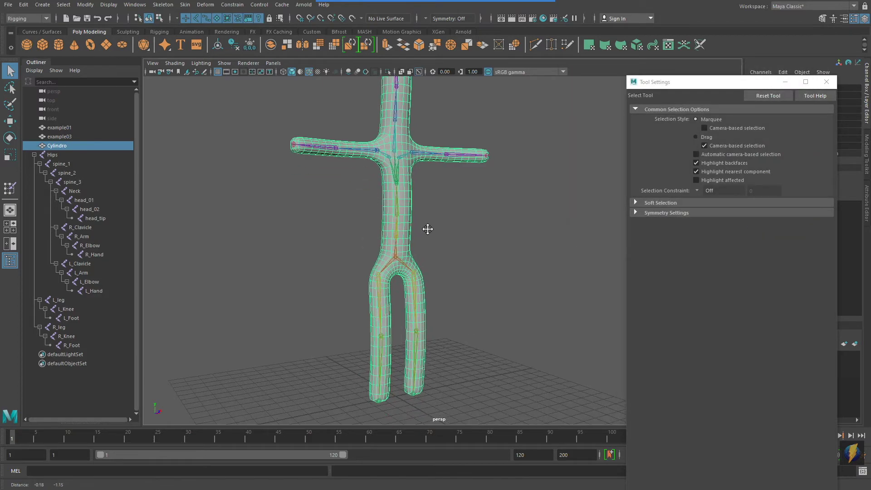
pyautogui.click(185, 5)
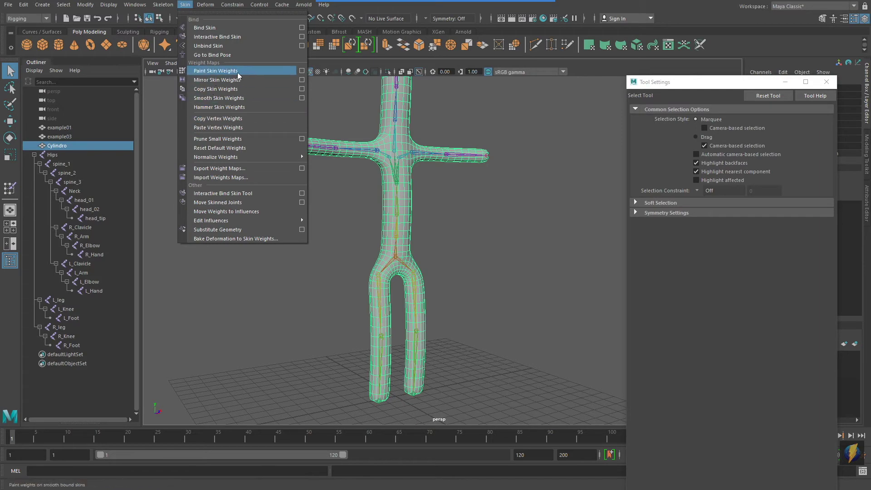
pyautogui.click(302, 70)
pyautogui.keyDown('alt'); pyautogui.moveTo(330, 223); pyautogui.dragTo(474, 219, button='right'); pyautogui.keyUp('alt')
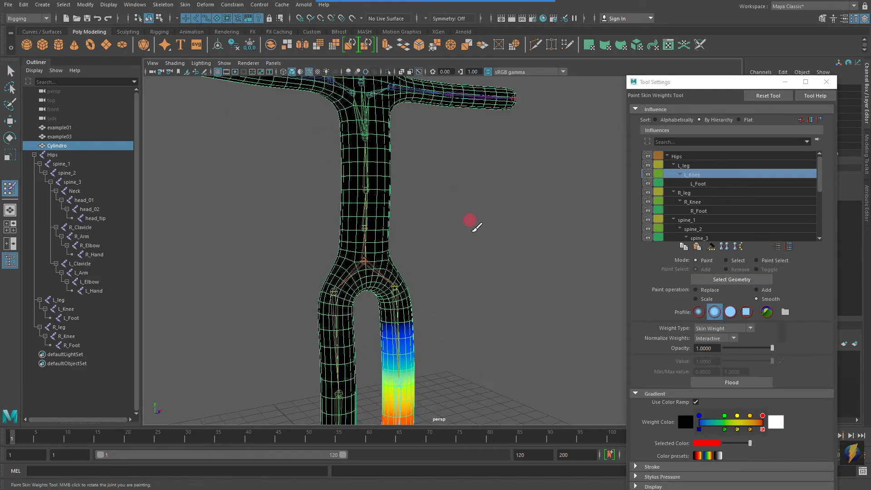
pyautogui.keyDown('alt'); pyautogui.moveTo(473, 219); pyautogui.dragTo(514, 121, button='middle'); pyautogui.keyUp('alt')
pyautogui.keyDown('alt'); pyautogui.moveTo(376, 209); pyautogui.dragTo(534, 165, button='right'); pyautogui.keyUp('alt')
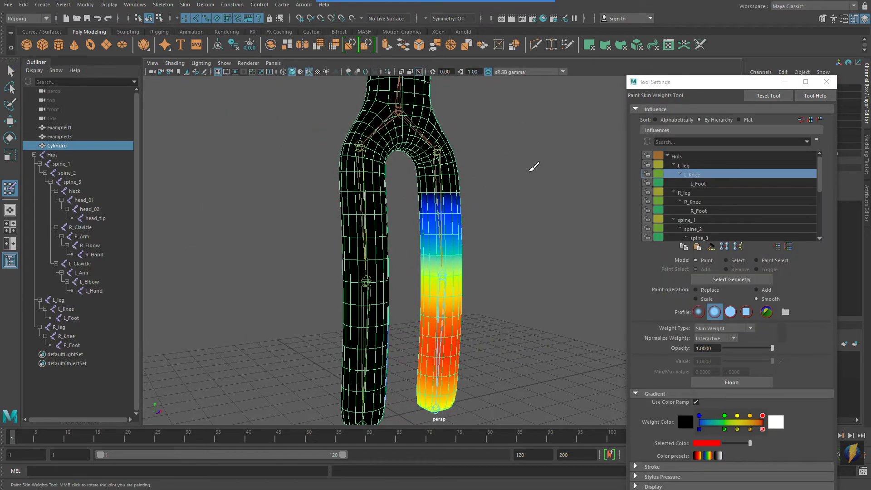
# Compare the pruned weight maps of the L_leg, L_Knee and L_Foot influences from several angles
pyautogui.click(692, 165)
pyautogui.keyDown('alt'); pyautogui.moveTo(437, 222); pyautogui.dragTo(347, 222); pyautogui.keyUp('alt')
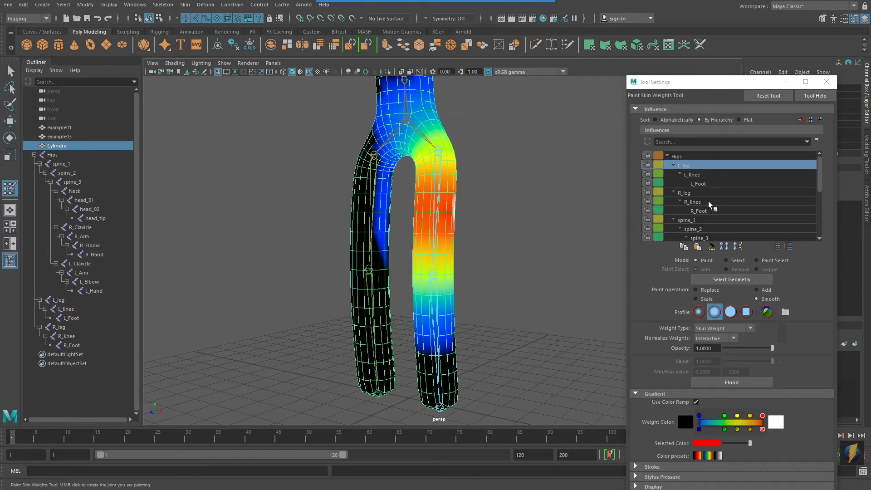
pyautogui.click(697, 175)
pyautogui.moveTo(518, 276)
pyautogui.keyDown('alt'); pyautogui.mouseDown()
pyautogui.moveTo(494, 285)
pyautogui.moveTo(505, 282)
pyautogui.mouseUp(); pyautogui.keyUp('alt')
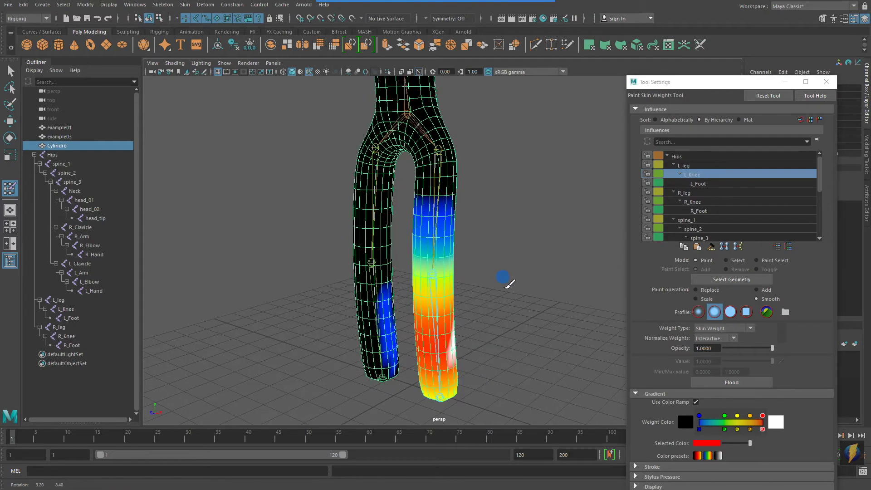
pyautogui.click(700, 184)
pyautogui.keyDown('alt'); pyautogui.moveTo(483, 248); pyautogui.dragTo(512, 255); pyautogui.keyUp('alt')
pyautogui.keyDown('alt'); pyautogui.moveTo(512, 255); pyautogui.dragTo(394, 243, button='right'); pyautogui.keyUp('alt')
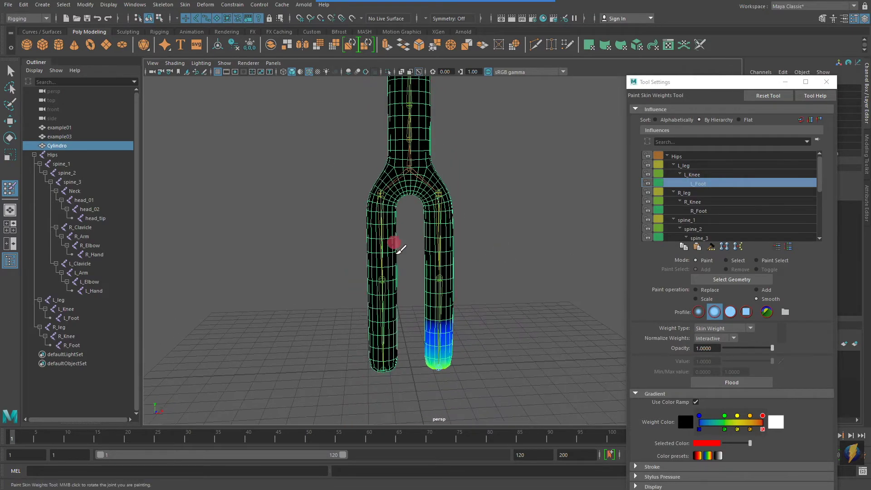
# Rotate the L_leg joint outward to test the leg's deformation, and undo the rotation
pyautogui.click(11, 123)
pyautogui.click(439, 195)
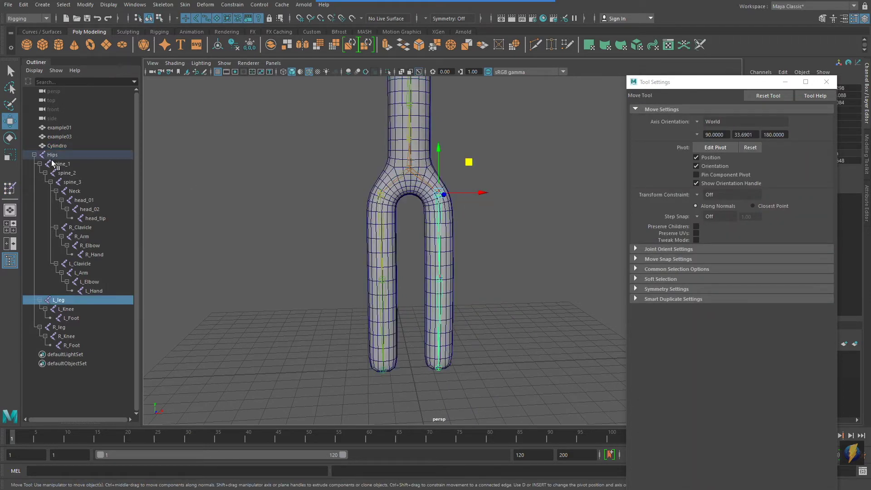
pyautogui.press('e')
pyautogui.moveTo(438, 169); pyautogui.dragTo(348, 256)
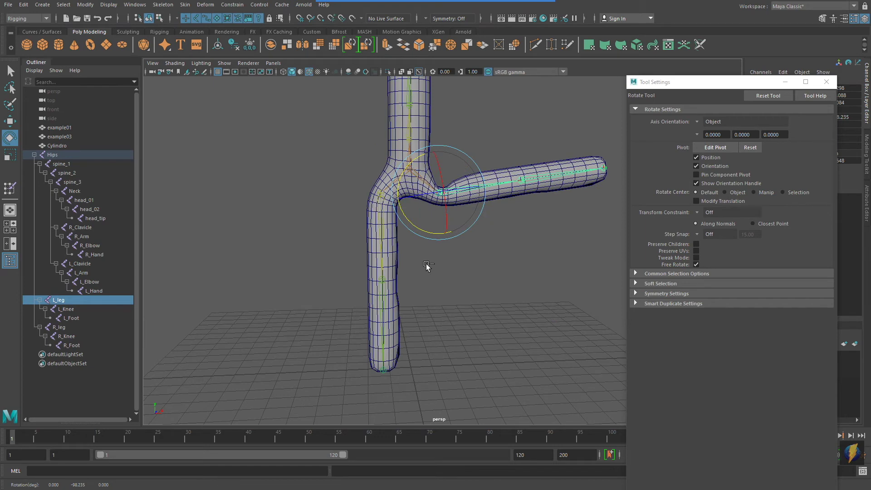
pyautogui.hotkey('ctrl', 'z')
# Select the vertices of the Cylindro mesh's R_leg side from the upper leg down to the foot in component mode
pyautogui.moveTo(443, 286)
pyautogui.keyDown('alt'); pyautogui.mouseDown()
pyautogui.moveTo(438, 279)
pyautogui.moveTo(454, 282)
pyautogui.mouseUp(); pyautogui.keyUp('alt')
pyautogui.keyDown('alt'); pyautogui.moveTo(402, 292); pyautogui.dragTo(505, 272, button='right'); pyautogui.keyUp('alt')
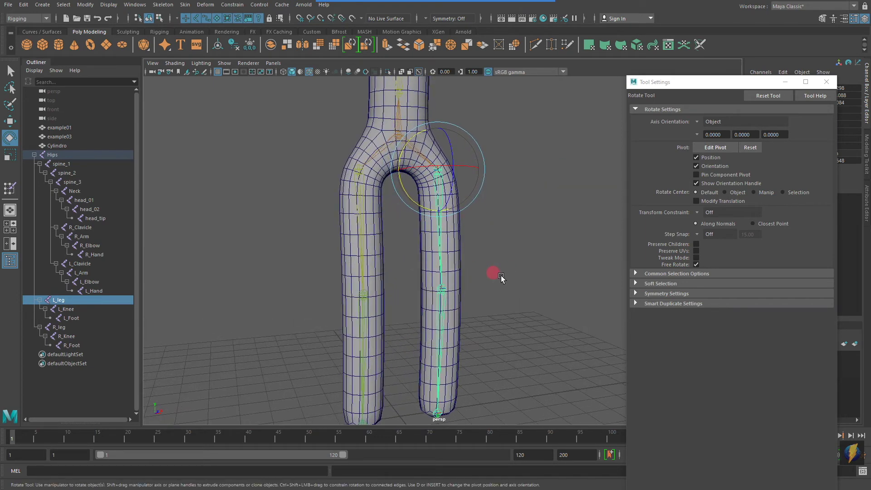
pyautogui.click(375, 306)
pyautogui.keyDown('alt'); pyautogui.moveTo(446, 297); pyautogui.dragTo(437, 263); pyautogui.keyUp('alt')
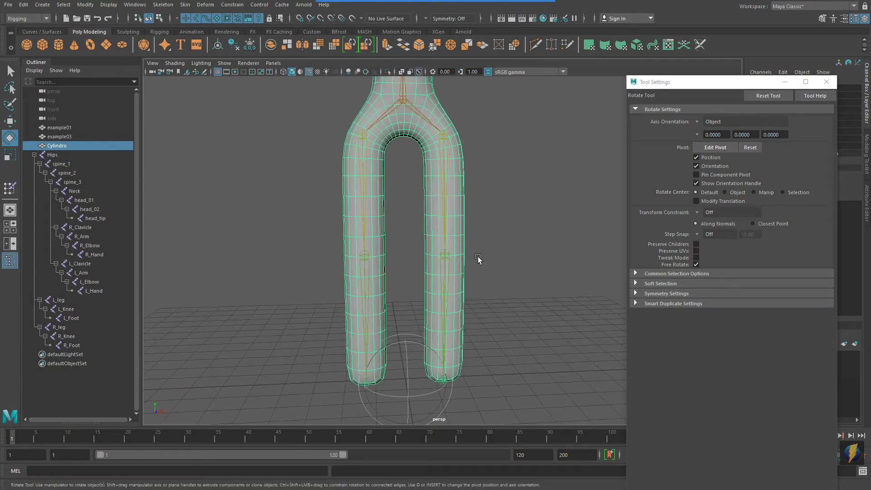
pyautogui.press('F8')
pyautogui.moveTo(314, 405); pyautogui.dragTo(402, 155)
pyautogui.moveTo(352, 223)
pyautogui.keyDown('alt'); pyautogui.mouseDown()
pyautogui.moveTo(550, 218)
pyautogui.moveTo(458, 231)
pyautogui.moveTo(343, 224)
pyautogui.mouseUp(); pyautogui.keyUp('alt')
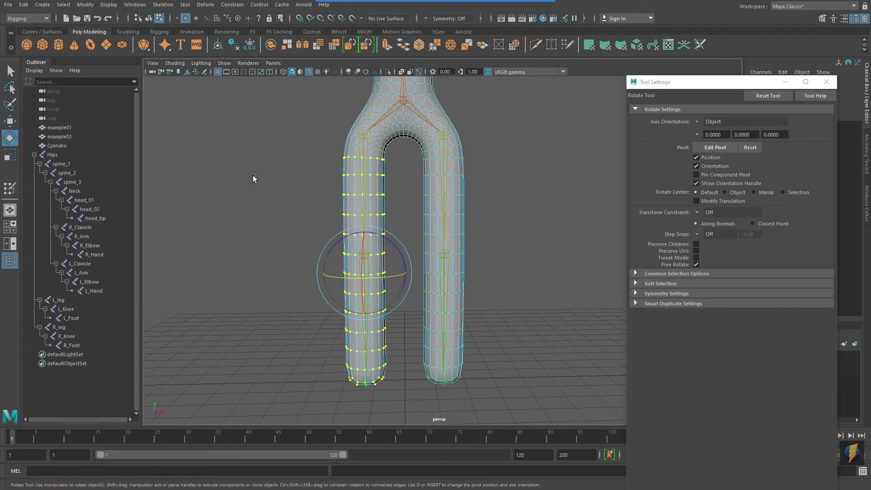
# Open the Component Editor for the selected leg vertices and bring its window over the viewport
pyautogui.click(139, 5)
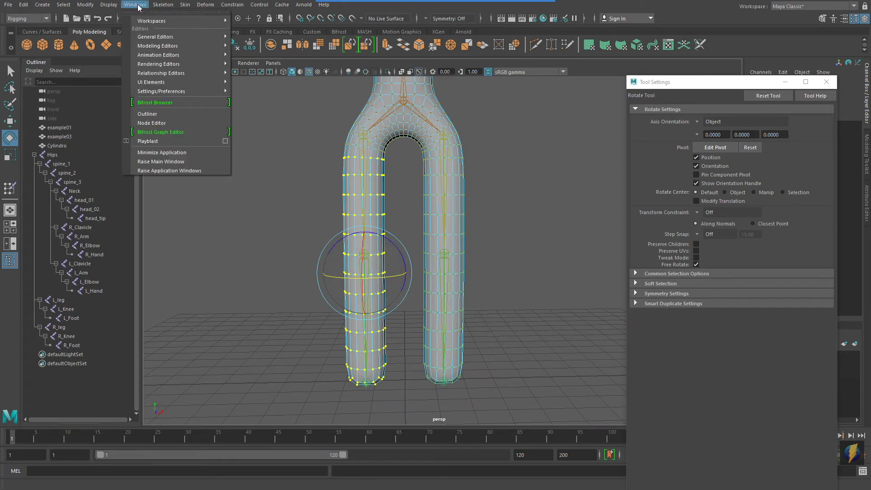
pyautogui.moveTo(142, 23)
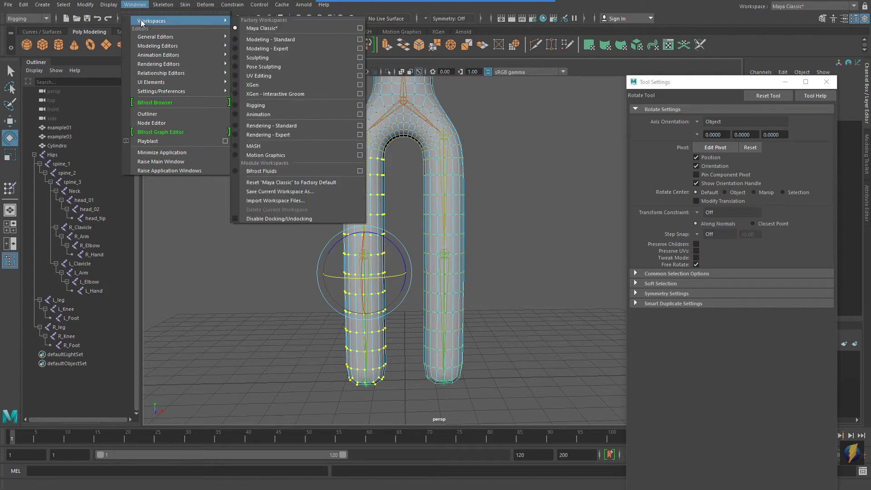
pyautogui.moveTo(153, 39)
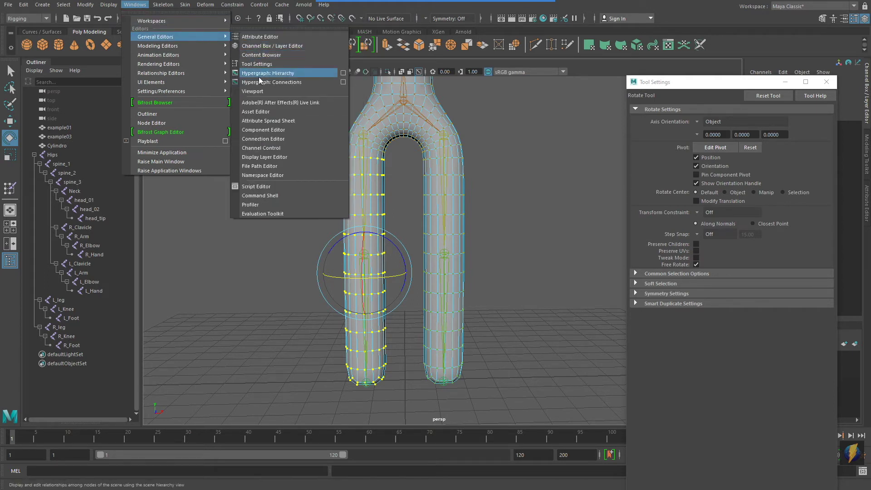
pyautogui.click(310, 128)
pyautogui.moveTo(537, 137); pyautogui.dragTo(356, 134)
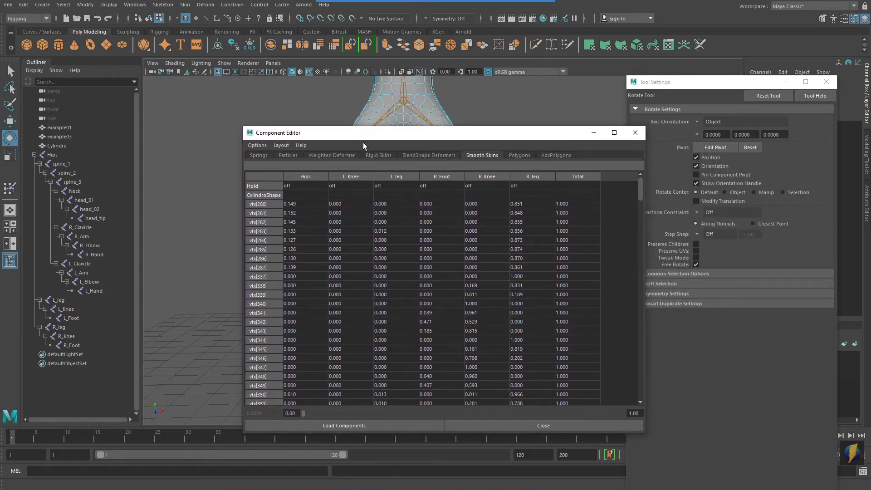
# Check the deformer categories, return to the Smooth Skins weights and place the Component Editor clear of the selected leg
pyautogui.click(336, 156)
pyautogui.click(385, 157)
pyautogui.click(429, 155)
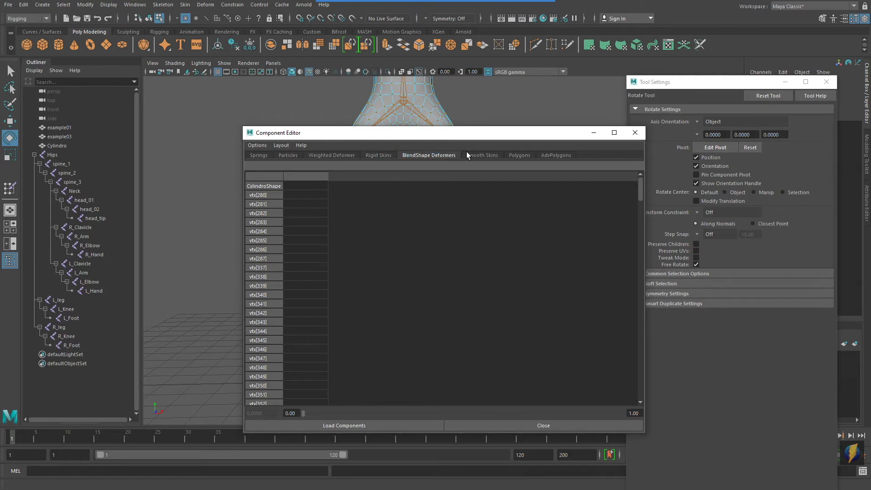
pyautogui.click(486, 156)
pyautogui.moveTo(396, 10)
pyautogui.click(465, 24)
pyautogui.moveTo(432, 74); pyautogui.dragTo(474, 150)
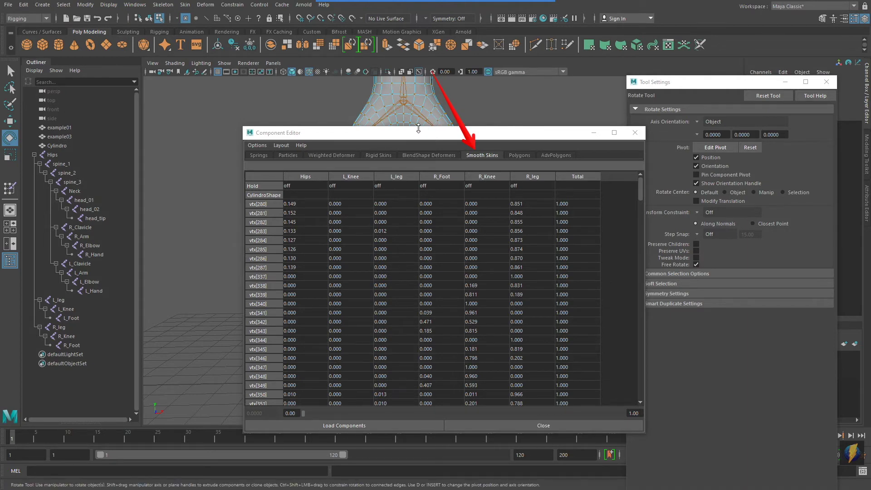
pyautogui.moveTo(414, 137); pyautogui.dragTo(616, 117)
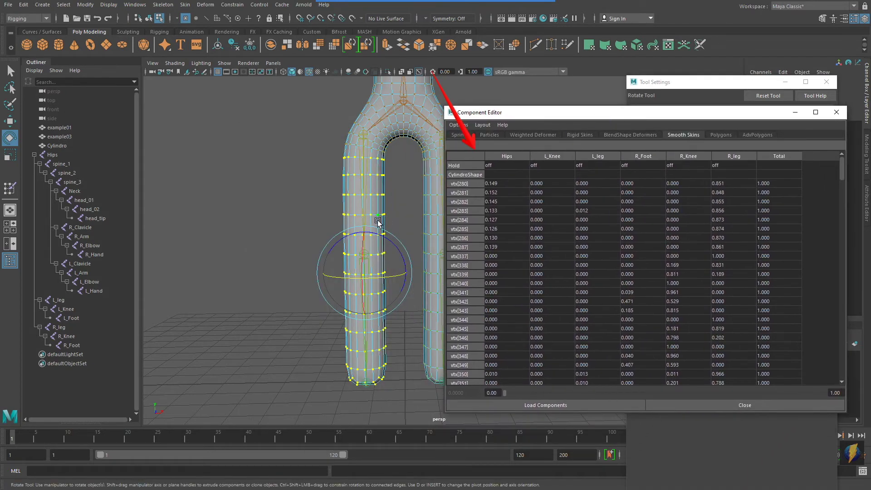
# Show the zero-weight columns in the Component Editor to view every influence, hide them again, and place the window beside the legs
pyautogui.moveTo(278, 230)
pyautogui.keyDown('alt'); pyautogui.mouseDown()
pyautogui.moveTo(259, 234)
pyautogui.moveTo(274, 231)
pyautogui.mouseUp(); pyautogui.keyUp('alt')
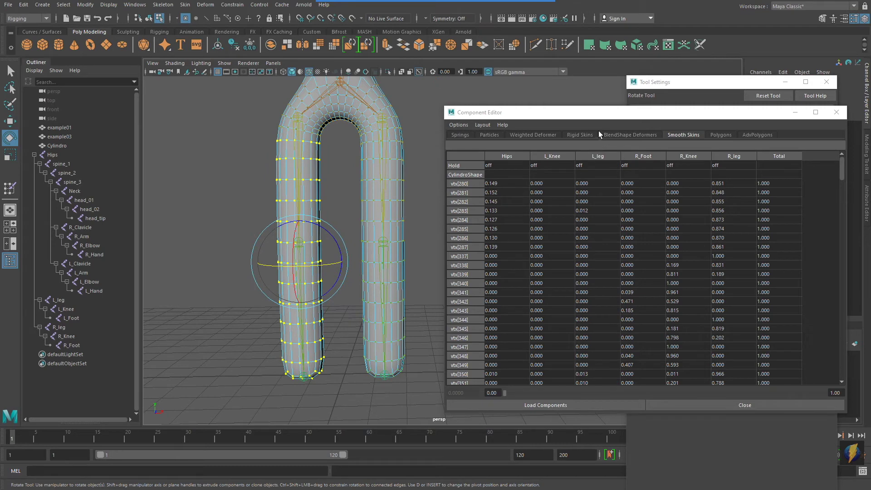
pyautogui.moveTo(596, 114); pyautogui.dragTo(575, 102)
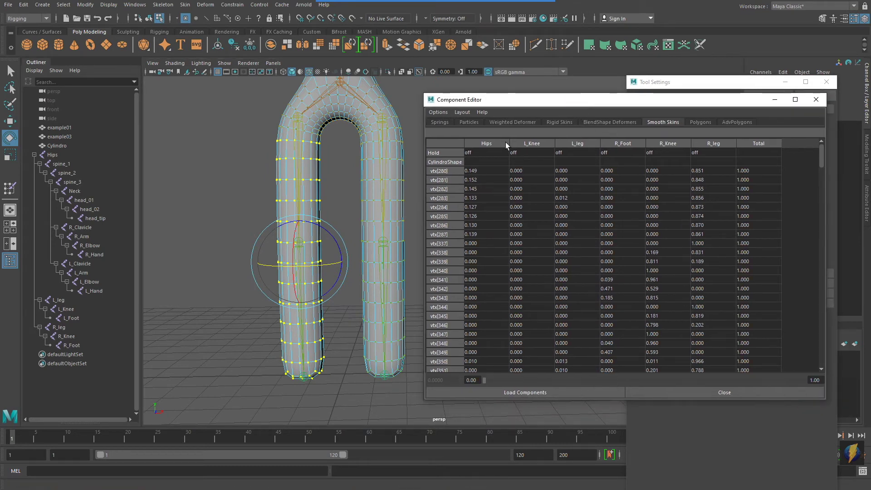
pyautogui.click(441, 115)
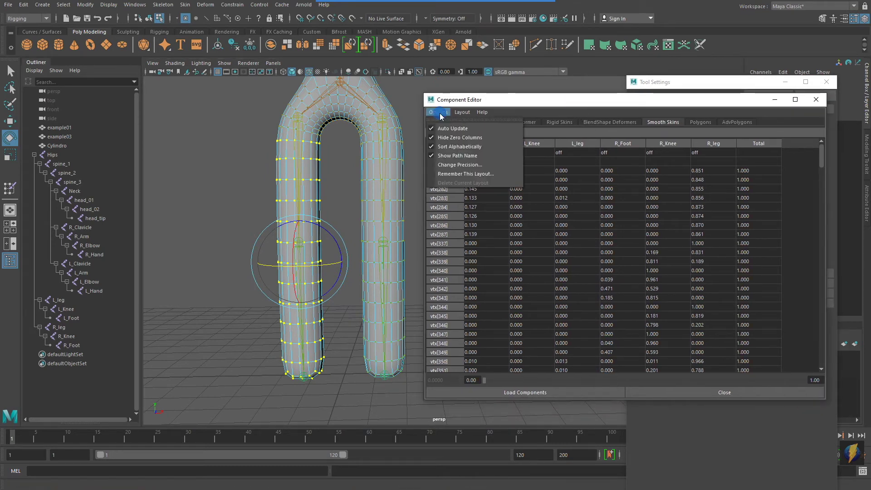
pyautogui.click(444, 137)
pyautogui.moveTo(525, 369); pyautogui.dragTo(485, 377)
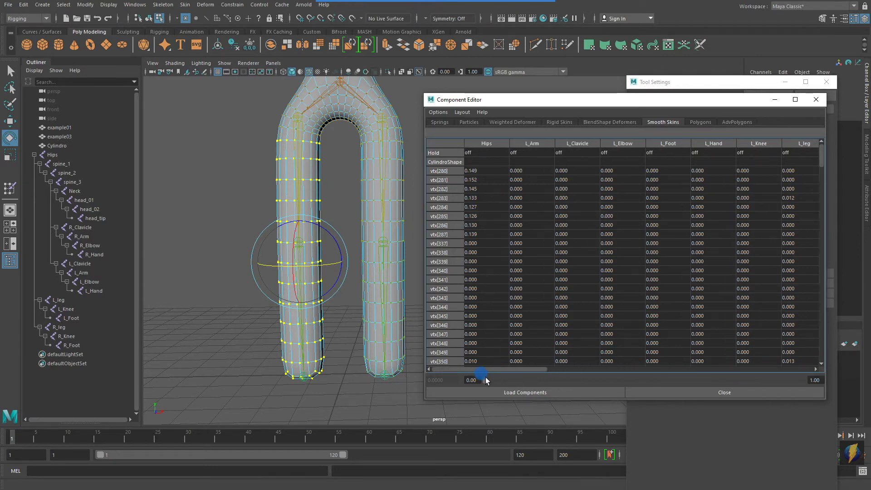
pyautogui.click(434, 112)
pyautogui.click(442, 136)
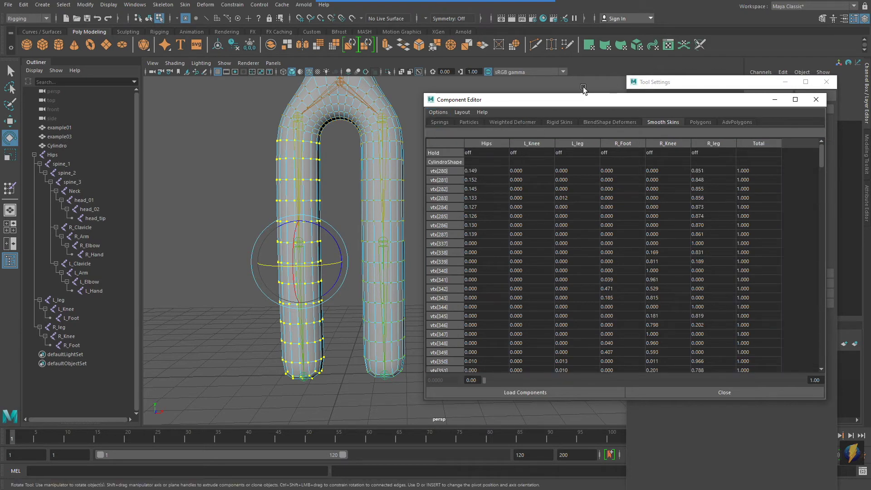
pyautogui.moveTo(569, 97); pyautogui.dragTo(599, 102)
# Examine the Smooth Skins weights of the R_leg side vertices for stray influence from the L_Knee and L_leg joints
pyautogui.scroll(1, 378, 216)
pyautogui.moveTo(378, 216)
pyautogui.keyDown('alt'); pyautogui.mouseDown()
pyautogui.moveTo(367, 220)
pyautogui.moveTo(379, 222)
pyautogui.mouseUp(); pyautogui.keyUp('alt')
pyautogui.keyDown('alt'); pyautogui.moveTo(389, 226); pyautogui.dragTo(384, 213, button='middle'); pyautogui.keyUp('alt')
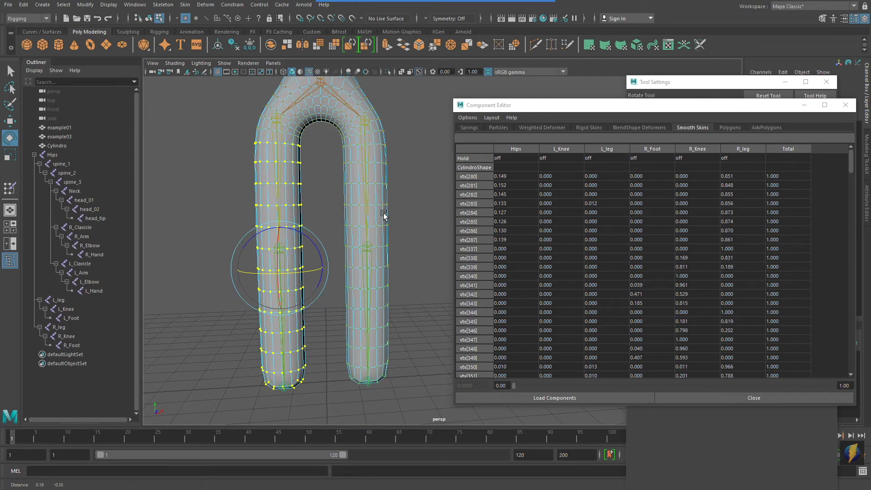
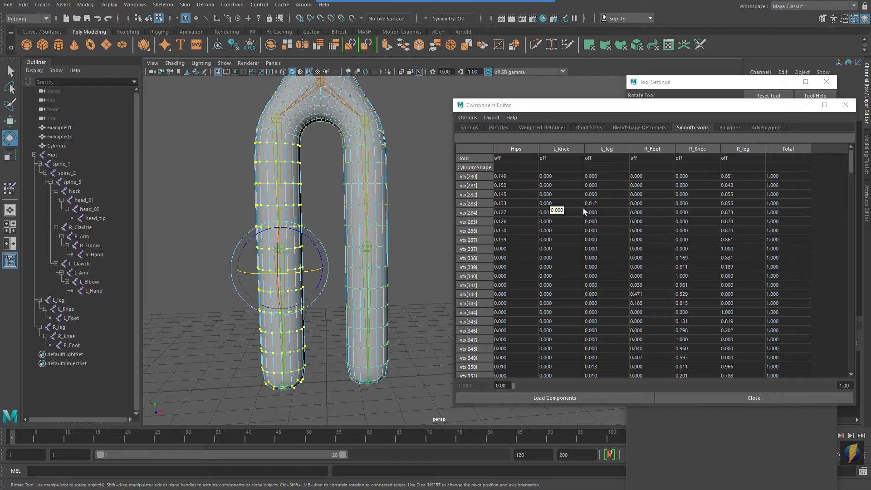
pyautogui.moveTo(851, 169); pyautogui.dragTo(853, 175)
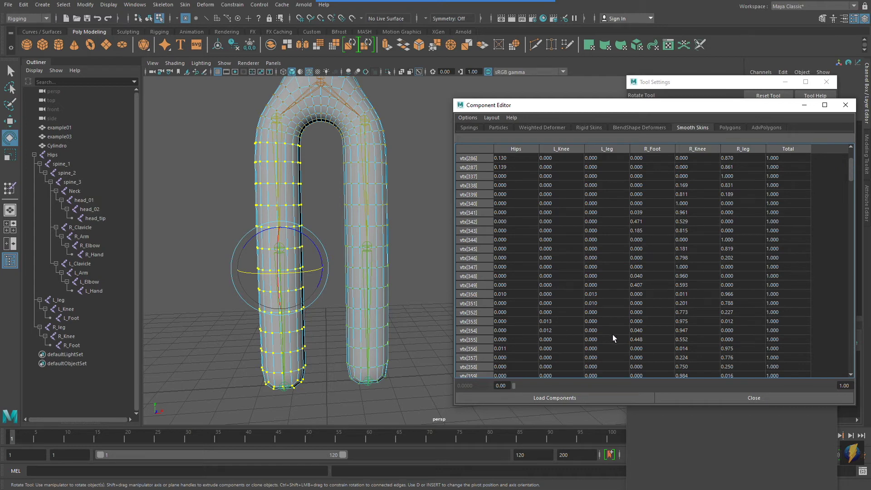
pyautogui.moveTo(404, 2)
pyautogui.click(469, 20)
pyautogui.moveTo(488, 230)
pyautogui.mouseDown()
pyautogui.moveTo(548, 320)
pyautogui.moveTo(575, 292)
pyautogui.moveTo(593, 298)
pyautogui.moveTo(540, 304)
pyautogui.moveTo(548, 331)
pyautogui.mouseUp()
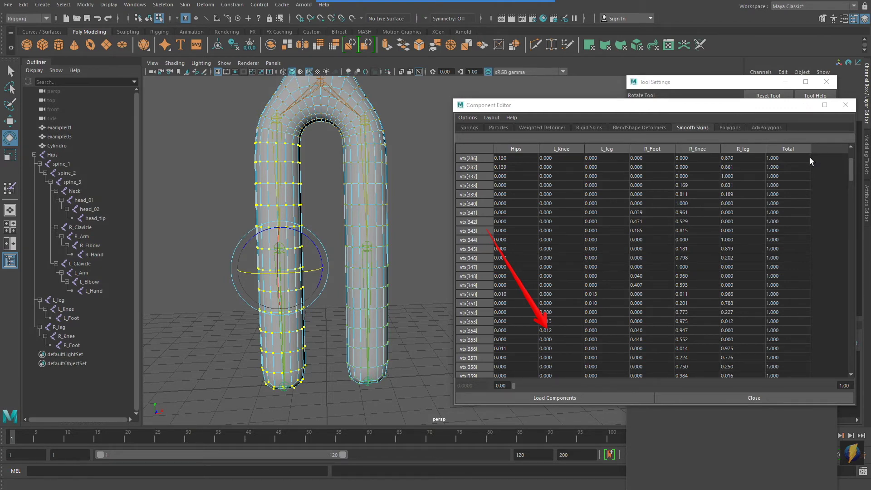
pyautogui.moveTo(852, 177); pyautogui.dragTo(849, 163)
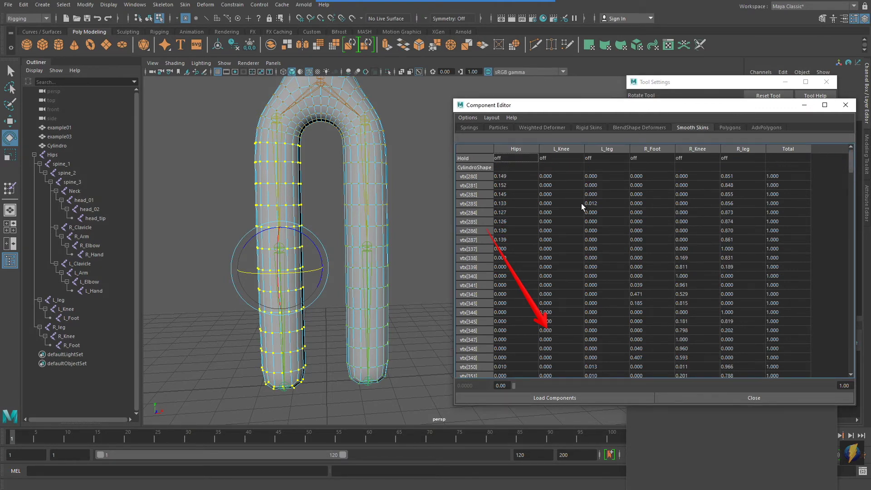
# Set the L_Knee and L_leg weights of all listed vertices to 0 and close the Component Editor
pyautogui.click(551, 176)
pyautogui.moveTo(852, 162); pyautogui.dragTo(862, 363)
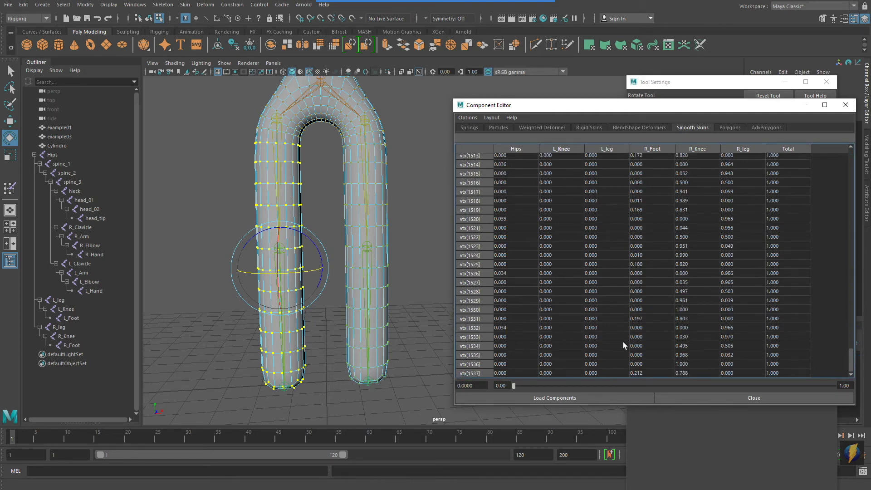
pyautogui.keyDown('shift'); pyautogui.click(608, 373); pyautogui.keyUp('shift')
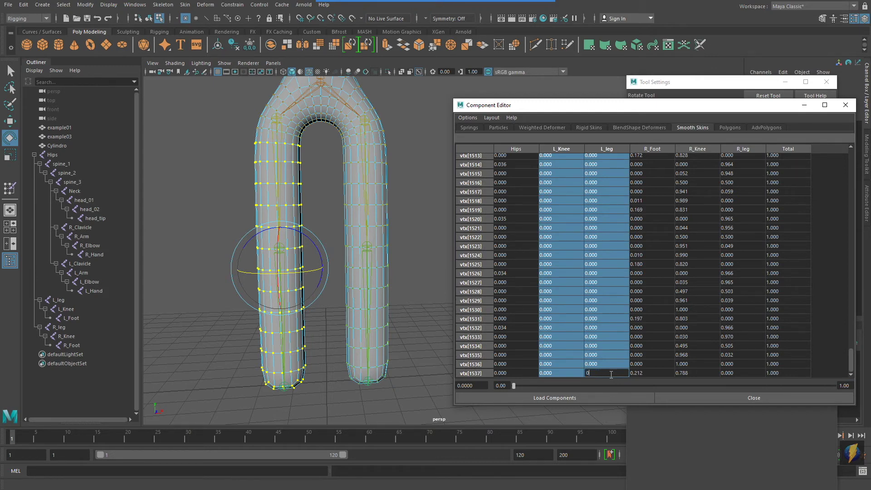
pyautogui.write('0')
pyautogui.press('Return')
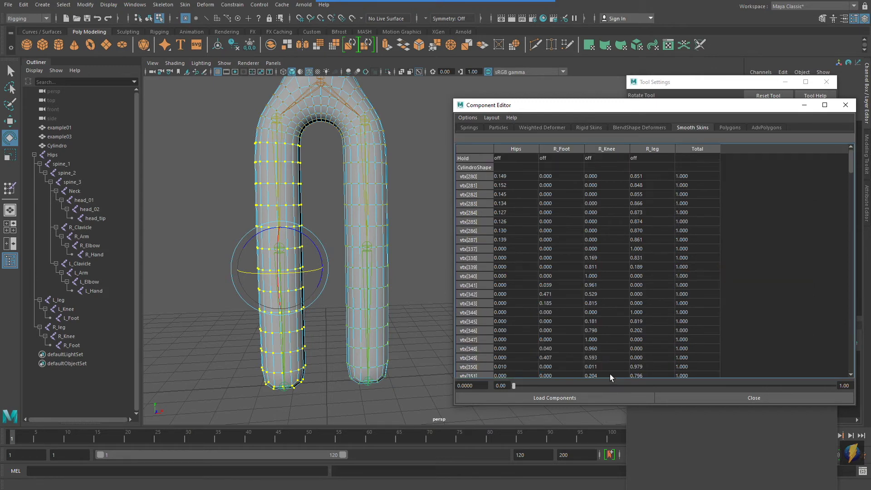
pyautogui.click(846, 106)
# Return to object mode, rotate the L_leg joint outward to test the leg's deformation, and undo the rotation
pyautogui.keyDown('alt'); pyautogui.moveTo(431, 211); pyautogui.dragTo(459, 245, button='middle'); pyautogui.keyUp('alt')
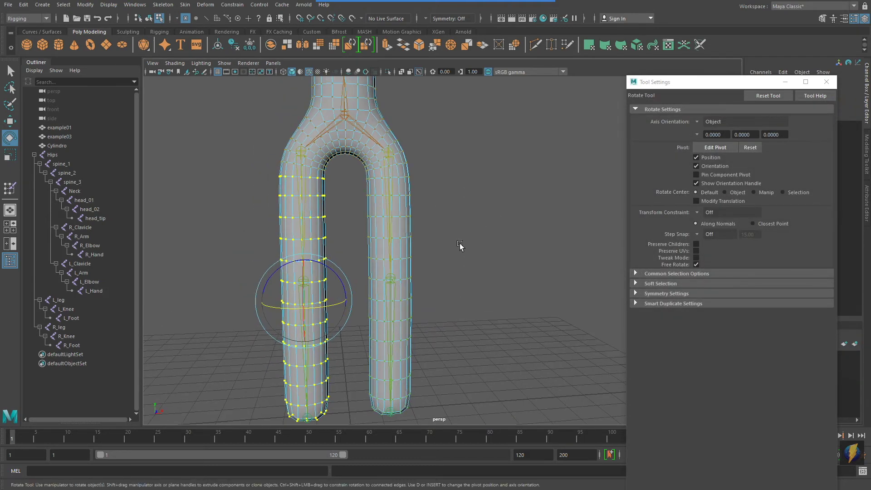
pyautogui.press('F8')
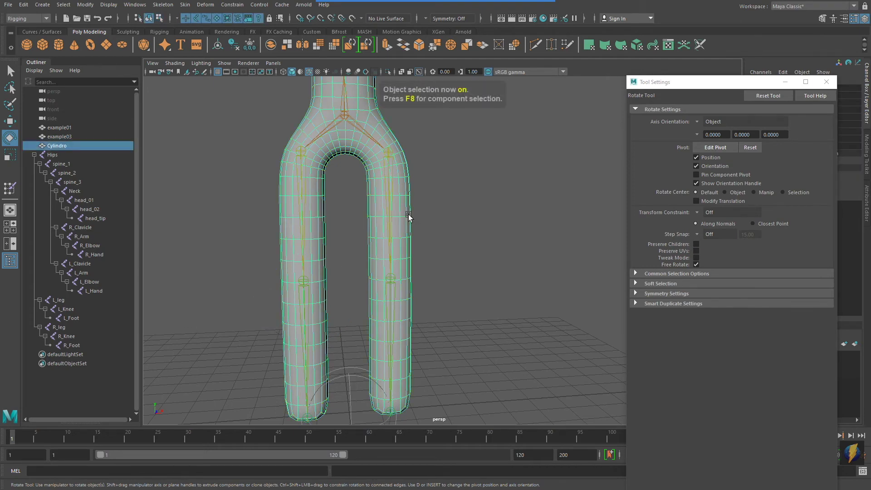
pyautogui.click(391, 210)
pyautogui.scroll(-2, 457, 232)
pyautogui.moveTo(387, 208); pyautogui.dragTo(491, 245)
pyautogui.hotkey('ctrl', 'z')
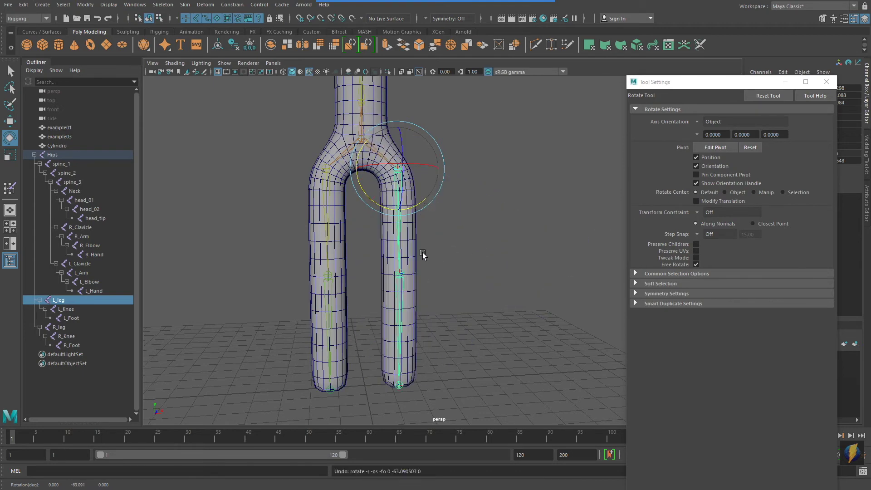
# Inspect the L_Knee and L_leg influence on the Cylindro mesh with the Paint Skin Weights Tool, then close its settings and exit the tool
pyautogui.click(345, 271)
pyautogui.click(184, 5)
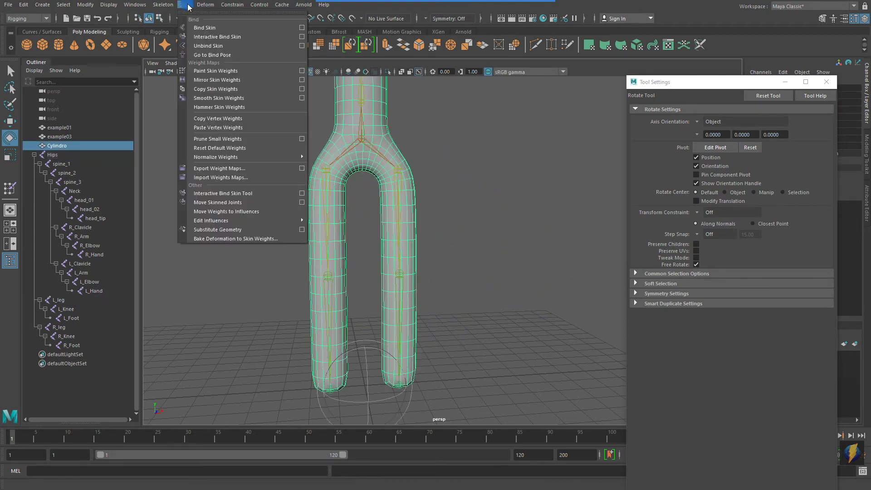
pyautogui.click(301, 71)
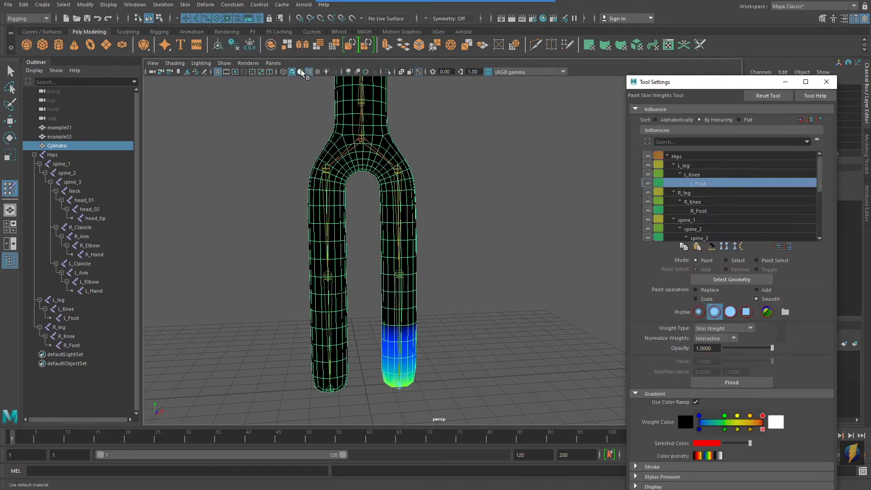
pyautogui.click(692, 174)
pyautogui.click(695, 166)
pyautogui.keyDown('alt'); pyautogui.moveTo(463, 222); pyautogui.dragTo(501, 245); pyautogui.keyUp('alt')
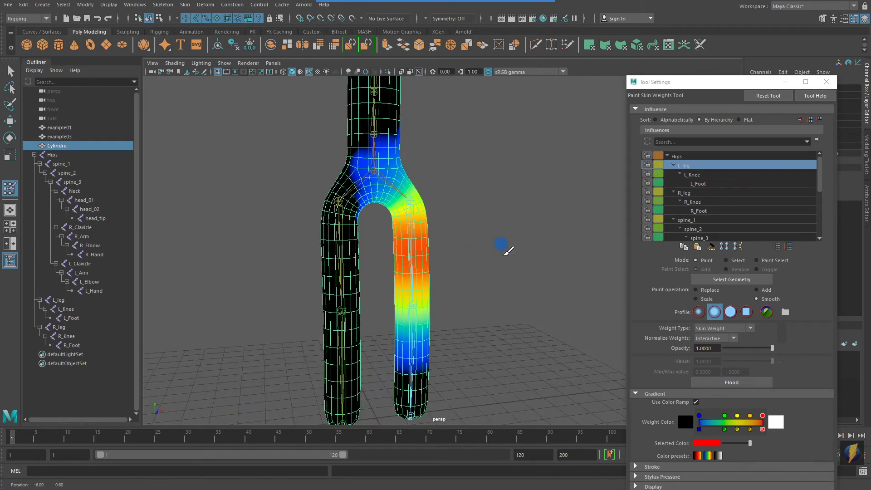
pyautogui.click(826, 83)
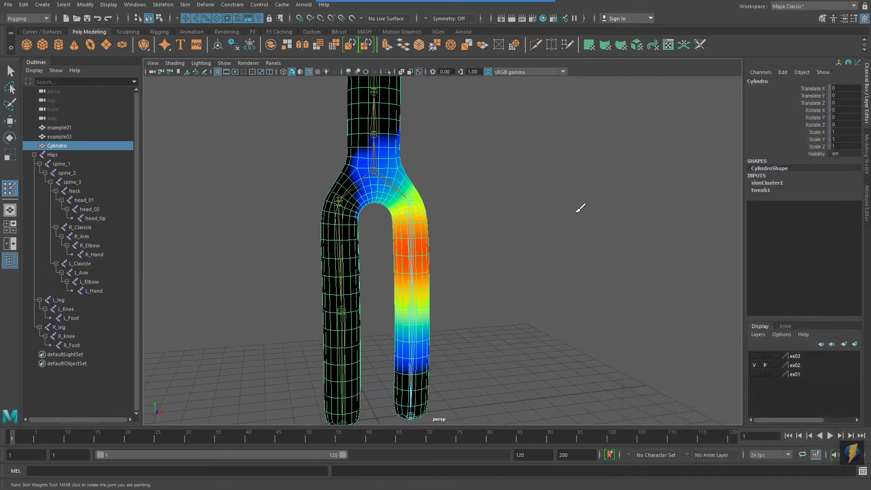
pyautogui.press('q')
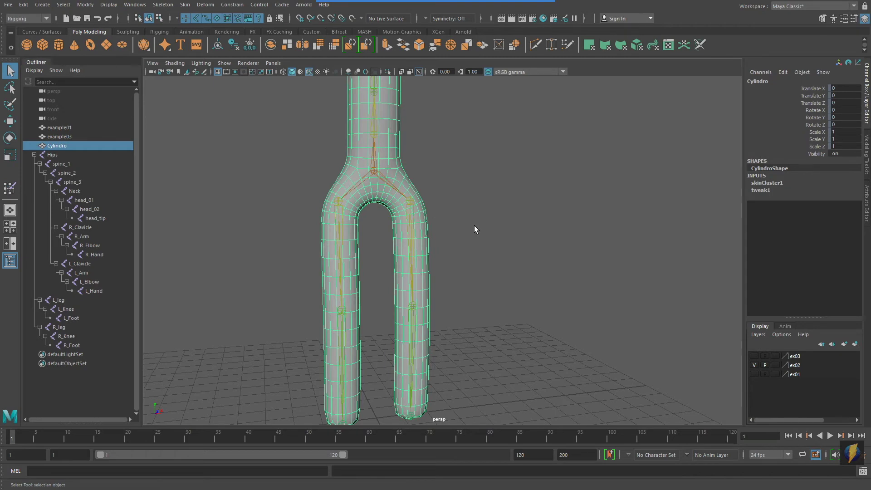
# Rotate the R_leg joint to test how the mesh deforms, and undo the rotation
pyautogui.keyDown('alt'); pyautogui.moveTo(474, 228); pyautogui.dragTo(490, 234, button='middle'); pyautogui.keyUp('alt')
pyautogui.keyDown('alt'); pyautogui.moveTo(526, 223); pyautogui.dragTo(533, 230, button='right'); pyautogui.keyUp('alt')
pyautogui.moveTo(494, 232)
pyautogui.keyDown('alt'); pyautogui.mouseDown()
pyautogui.moveTo(514, 229)
pyautogui.moveTo(488, 235)
pyautogui.mouseUp(); pyautogui.keyUp('alt')
pyautogui.click(377, 256)
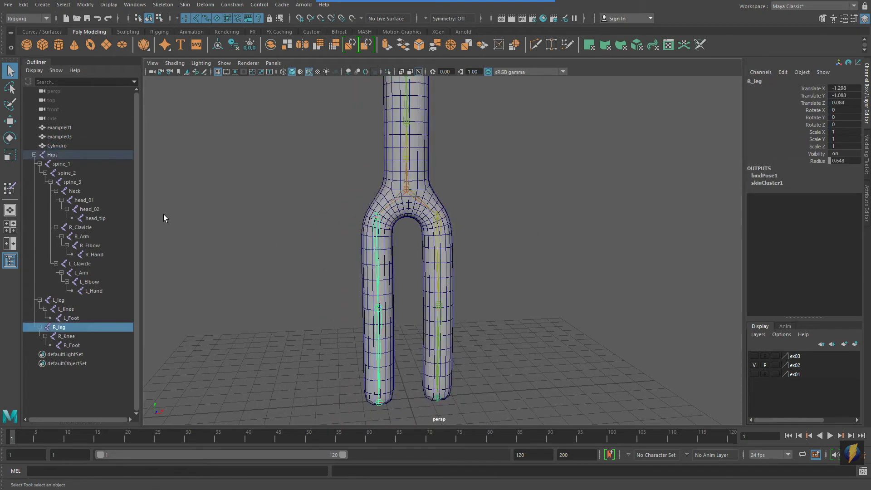
pyautogui.click(10, 138)
pyautogui.moveTo(369, 175); pyautogui.dragTo(502, 233)
pyautogui.hotkey('ctrl', 'z')
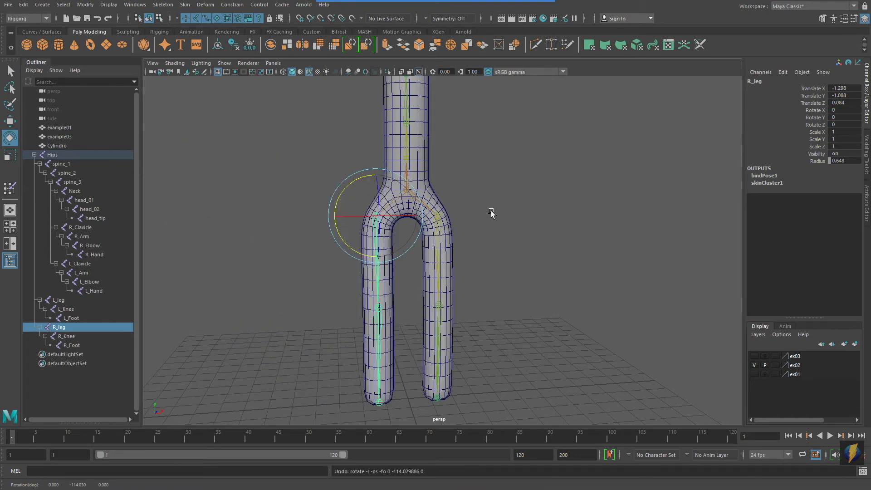
# Open the Mirror Skin Weights options for the Cylindro mesh and reset the settings
pyautogui.scroll(3, 497, 233)
pyautogui.click(428, 181)
pyautogui.keyDown('alt'); pyautogui.moveTo(542, 200); pyautogui.dragTo(468, 212, button='right'); pyautogui.keyUp('alt')
pyautogui.keyDown('alt'); pyautogui.moveTo(467, 210); pyautogui.dragTo(473, 245, button='middle'); pyautogui.keyUp('alt')
pyautogui.keyDown('alt'); pyautogui.moveTo(501, 242); pyautogui.dragTo(483, 237, button='right'); pyautogui.keyUp('alt')
pyautogui.click(185, 4)
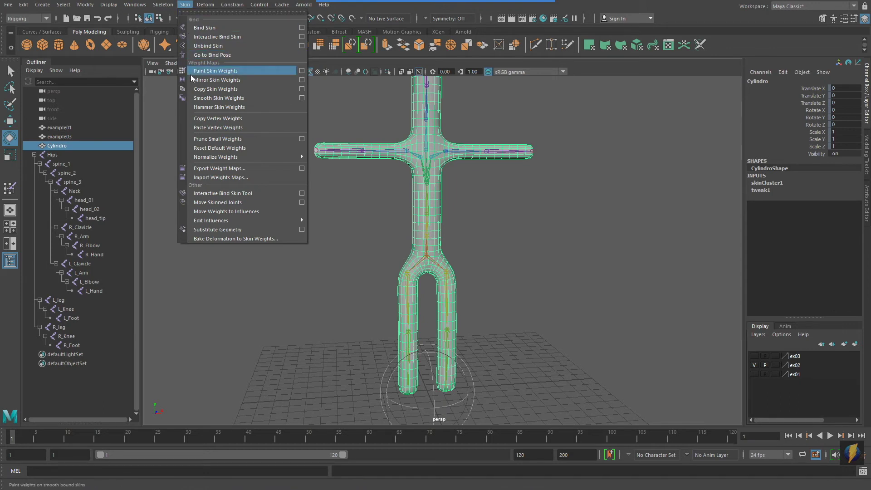
pyautogui.click(301, 80)
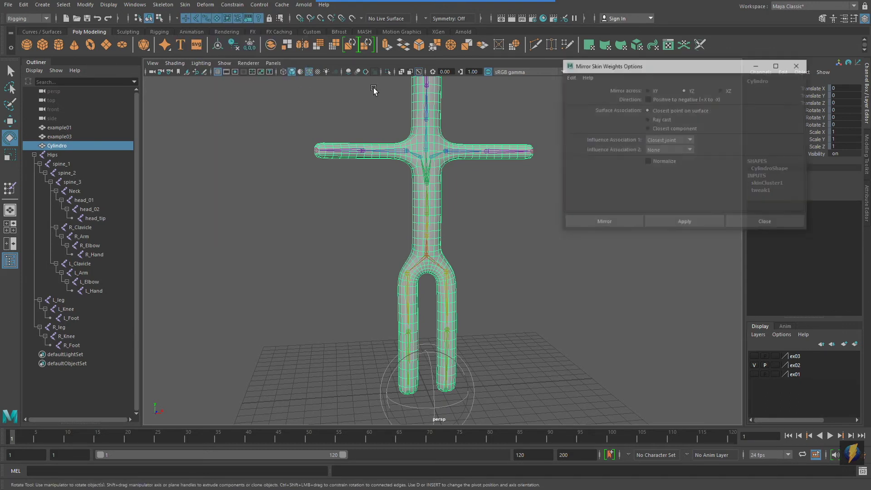
pyautogui.click(569, 76)
pyautogui.click(585, 95)
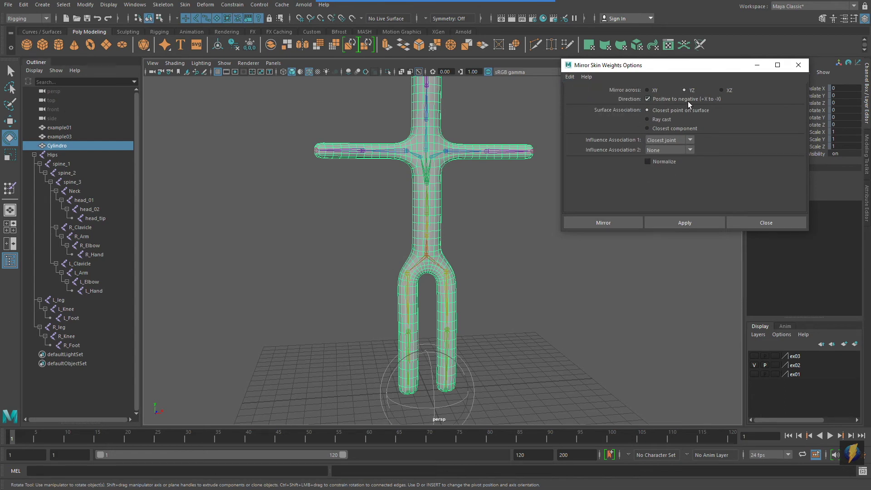
# Mirror the Cylindro mesh's skin weights across YZ from positive to negative X, using closest point on surface and closest joint
pyautogui.keyDown('alt'); pyautogui.moveTo(582, 269); pyautogui.dragTo(571, 244, button='middle'); pyautogui.keyUp('alt')
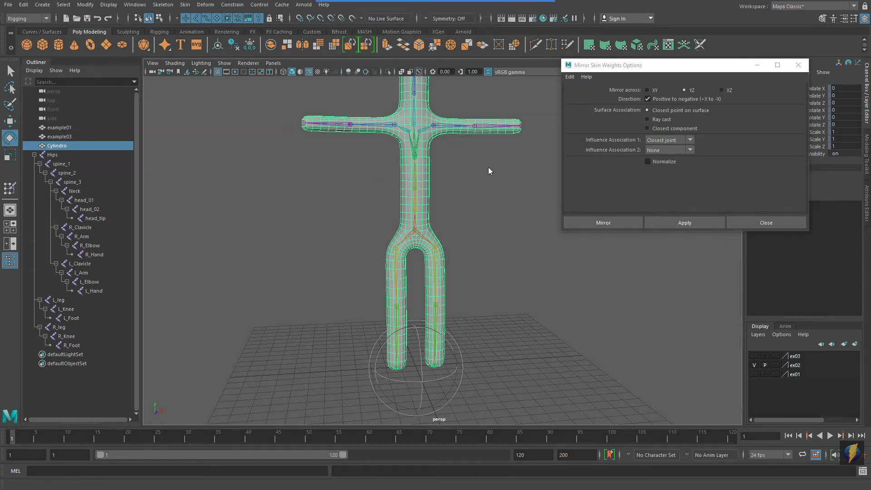
pyautogui.moveTo(481, 166)
pyautogui.mouseDown()
pyautogui.moveTo(554, 330)
pyautogui.moveTo(513, 336)
pyautogui.moveTo(540, 334)
pyautogui.moveTo(532, 324)
pyautogui.moveTo(369, 289)
pyautogui.moveTo(319, 353)
pyautogui.mouseUp()
pyautogui.keyDown('alt'); pyautogui.moveTo(484, 279); pyautogui.dragTo(483, 288, button='middle'); pyautogui.keyUp('alt')
pyautogui.keyDown('alt'); pyautogui.moveTo(482, 289); pyautogui.dragTo(471, 284, button='right'); pyautogui.keyUp('alt')
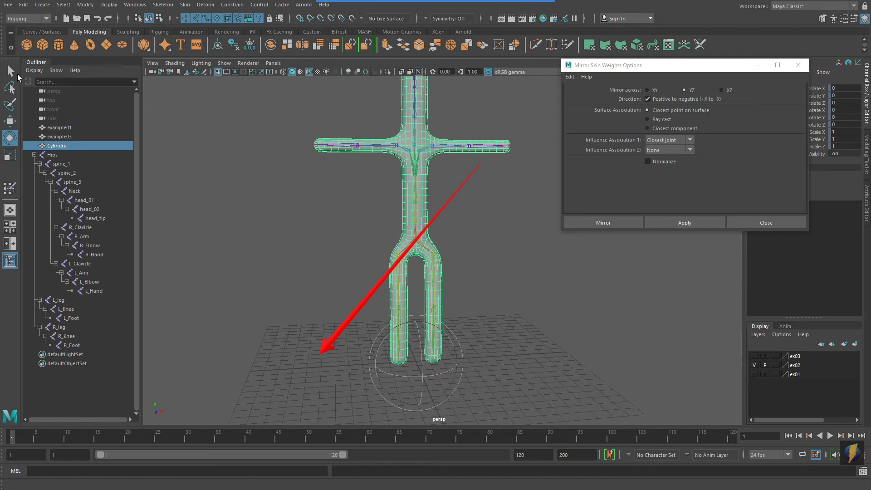
pyautogui.click(11, 72)
pyautogui.keyDown('alt'); pyautogui.moveTo(484, 218); pyautogui.dragTo(472, 228, button='middle'); pyautogui.keyUp('alt')
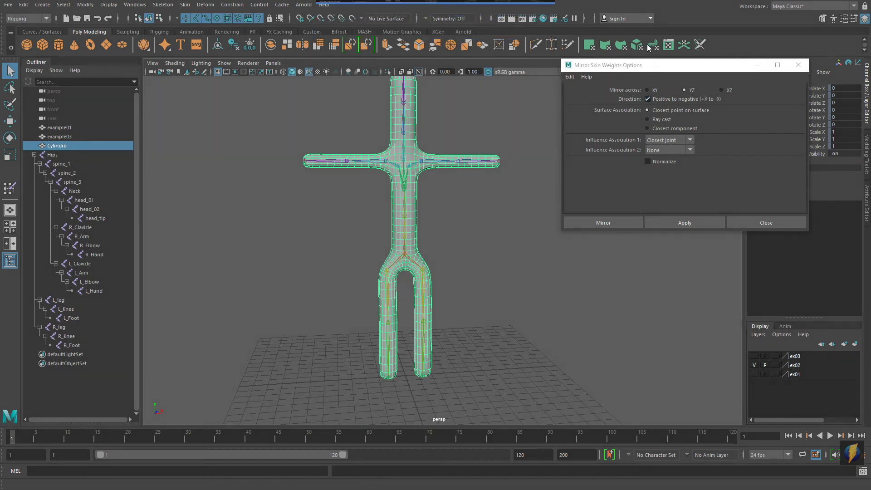
pyautogui.moveTo(690, 11); pyautogui.dragTo(690, 86)
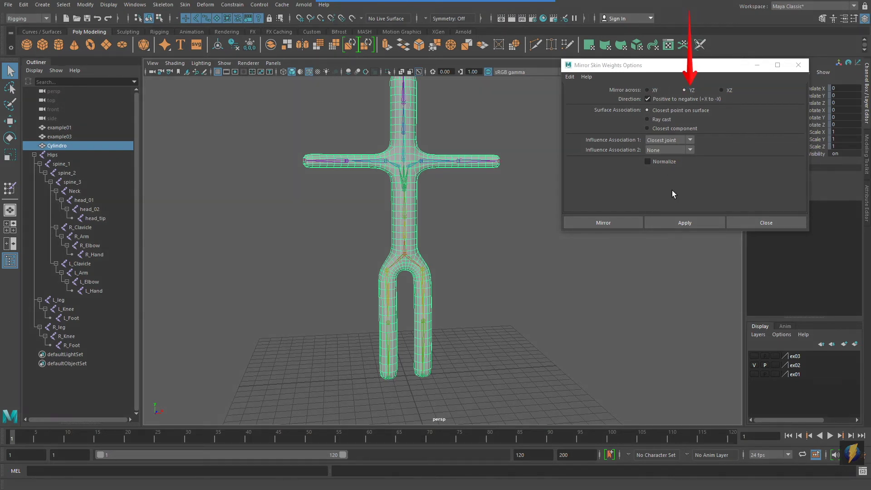
pyautogui.click(676, 222)
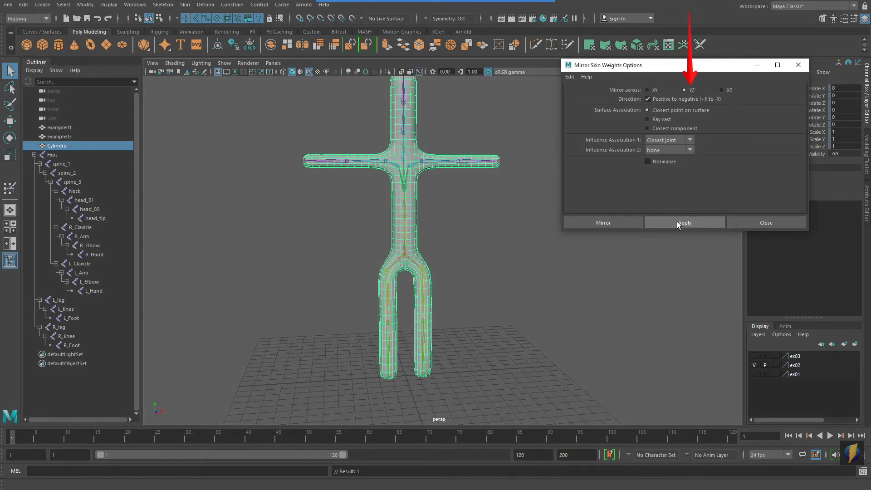
# Rotate the R_leg joint to test the mirrored weights on that leg, and undo the rotation
pyautogui.keyDown('alt'); pyautogui.moveTo(368, 301); pyautogui.dragTo(448, 292, button='right'); pyautogui.keyUp('alt')
pyautogui.keyDown('alt'); pyautogui.moveTo(448, 293); pyautogui.dragTo(450, 257, button='middle'); pyautogui.keyUp('alt')
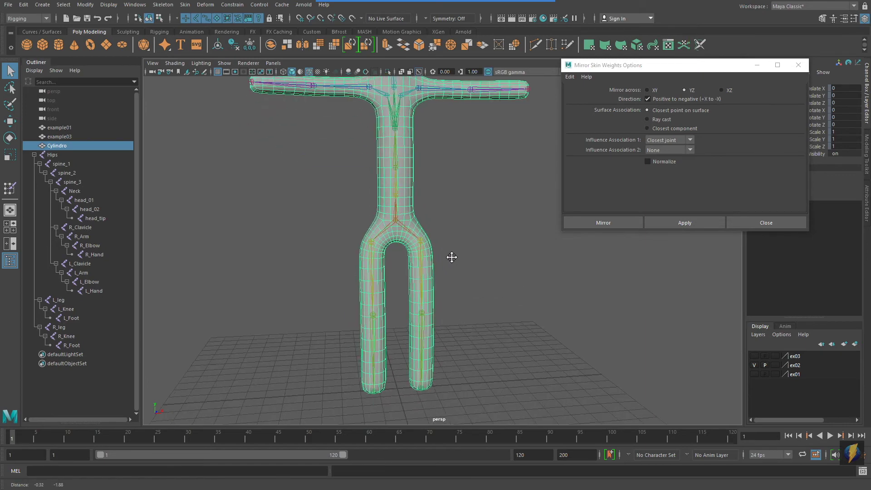
pyautogui.keyDown('alt'); pyautogui.moveTo(412, 257); pyautogui.dragTo(437, 266, button='right'); pyautogui.keyUp('alt')
pyautogui.click(359, 272)
pyautogui.press('e')
pyautogui.moveTo(375, 207); pyautogui.dragTo(389, 244)
pyautogui.hotkey('ctrl', 'z')
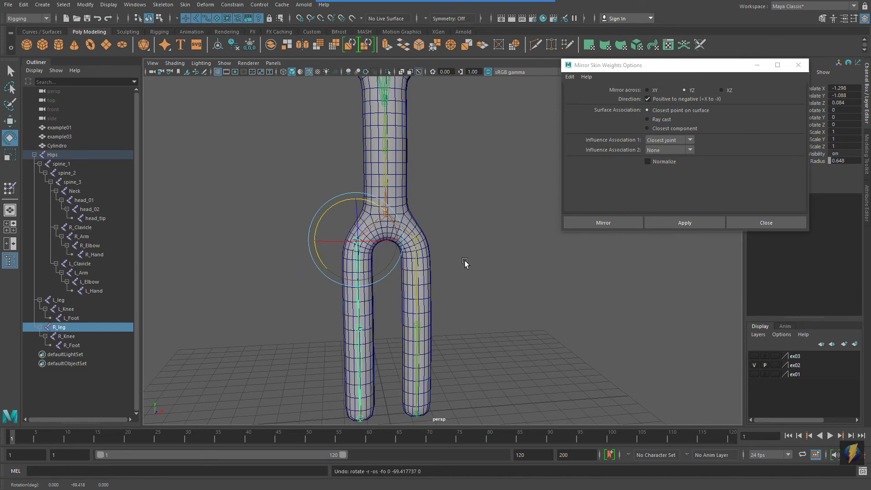
# Select the vertices of the Cylindro mesh's L_leg side from the upper leg down to the foot in component mode
pyautogui.keyDown('alt'); pyautogui.moveTo(464, 261); pyautogui.dragTo(440, 222, button='middle'); pyautogui.keyUp('alt')
pyautogui.keyDown('alt'); pyautogui.moveTo(401, 251); pyautogui.dragTo(418, 266, button='right'); pyautogui.keyUp('alt')
pyautogui.click(384, 266)
pyautogui.keyDown('alt'); pyautogui.moveTo(428, 266); pyautogui.dragTo(459, 250, button='middle'); pyautogui.keyUp('alt')
pyautogui.keyDown('alt'); pyautogui.moveTo(458, 252); pyautogui.dragTo(447, 244); pyautogui.keyUp('alt')
pyautogui.press('F8')
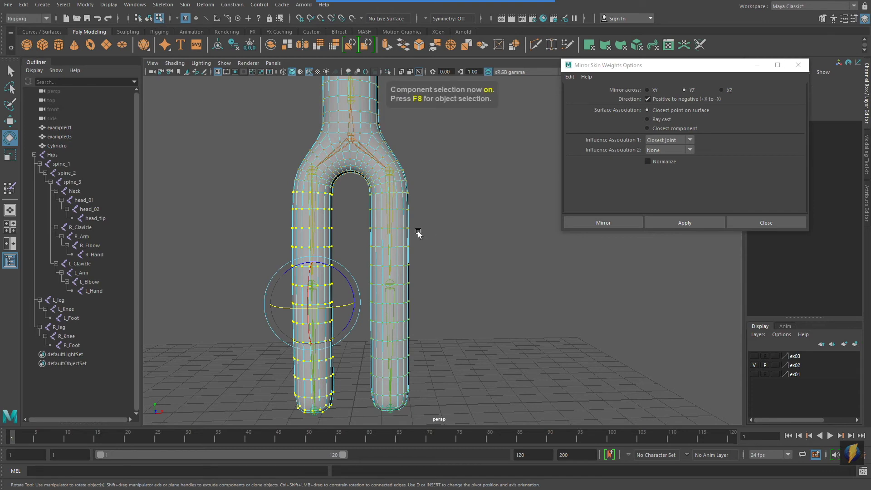
pyautogui.moveTo(403, 191); pyautogui.dragTo(455, 424)
pyautogui.keyDown('alt'); pyautogui.moveTo(503, 349); pyautogui.dragTo(484, 350); pyautogui.keyUp('alt')
# Open the Component Editor with the smooth skin weights of the selected L_leg side vertices
pyautogui.click(134, 5)
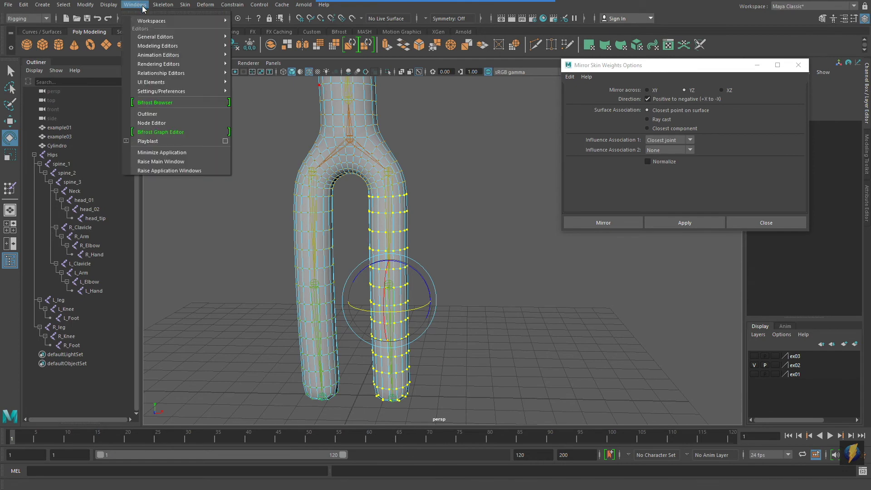
pyautogui.moveTo(181, 37)
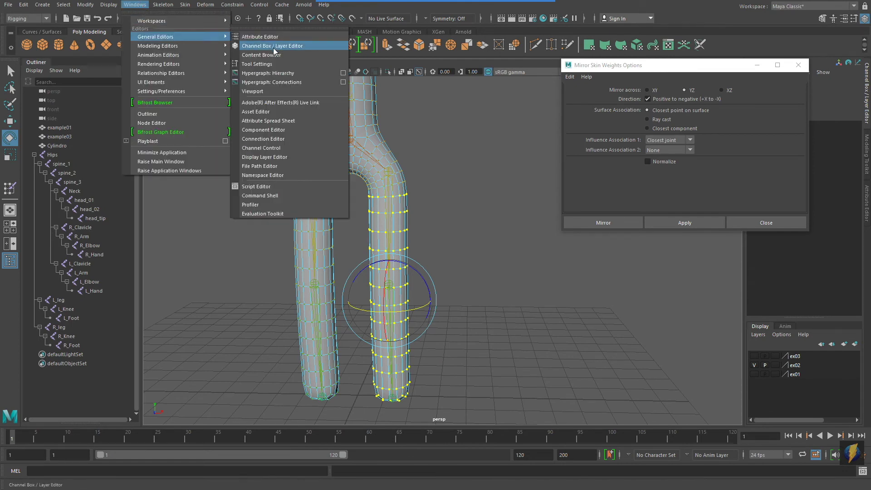
pyautogui.moveTo(185, 5)
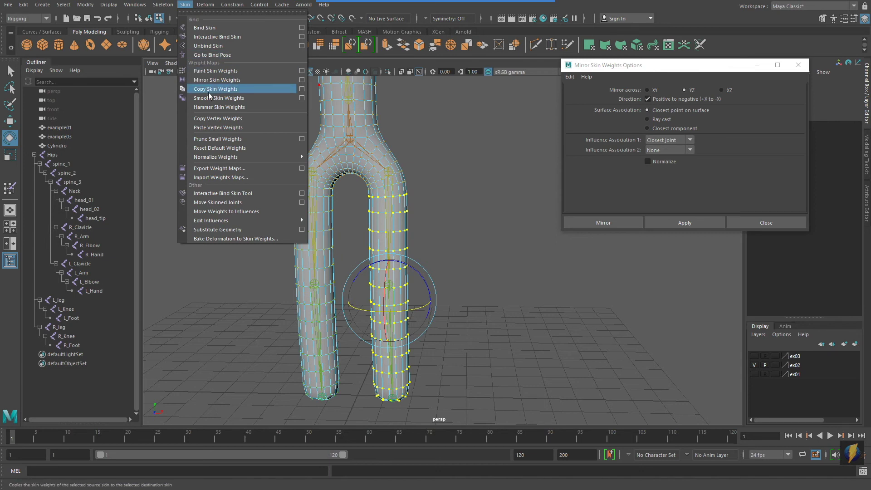
pyautogui.moveTo(135, 4)
pyautogui.moveTo(145, 37)
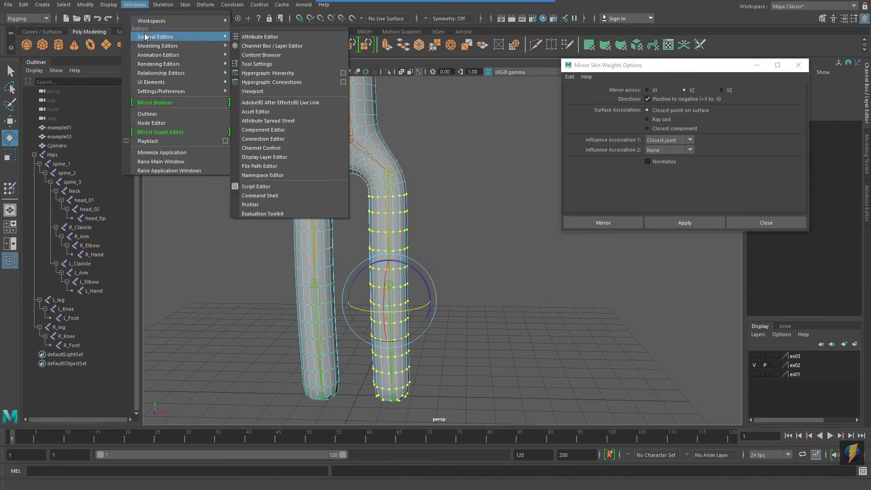
pyautogui.click(266, 130)
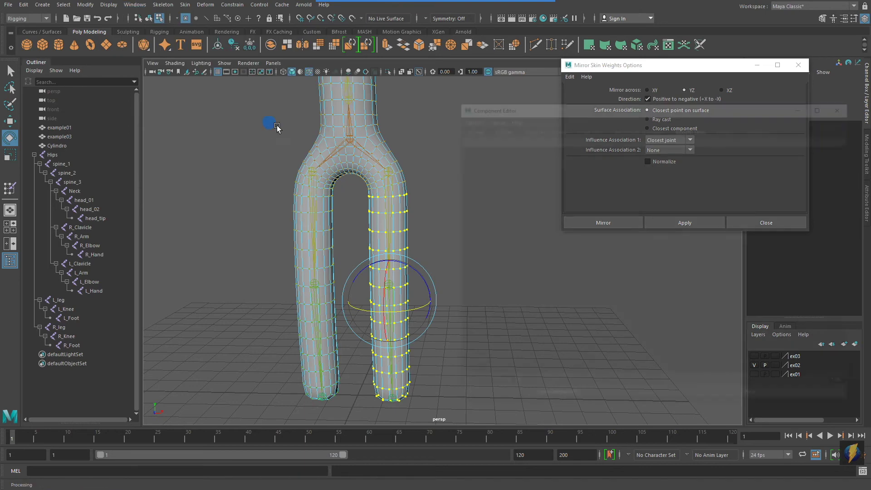
pyautogui.moveTo(638, 110); pyautogui.dragTo(538, 81)
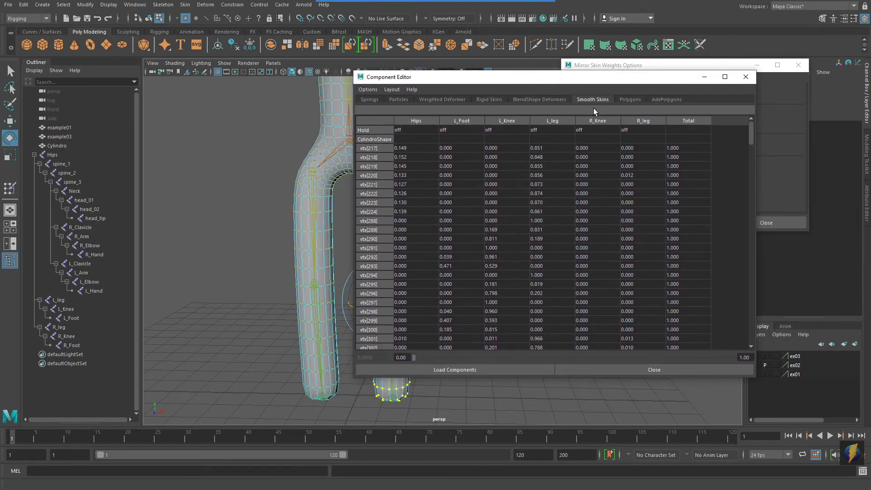
# Set the R_Knee and R_leg weights of all listed vertices to 0, and close the Component Editor and Mirror Skin Weights options
pyautogui.click(592, 148)
pyautogui.moveTo(750, 138); pyautogui.dragTo(770, 337)
pyautogui.keyDown('shift'); pyautogui.click(647, 345); pyautogui.keyUp('shift')
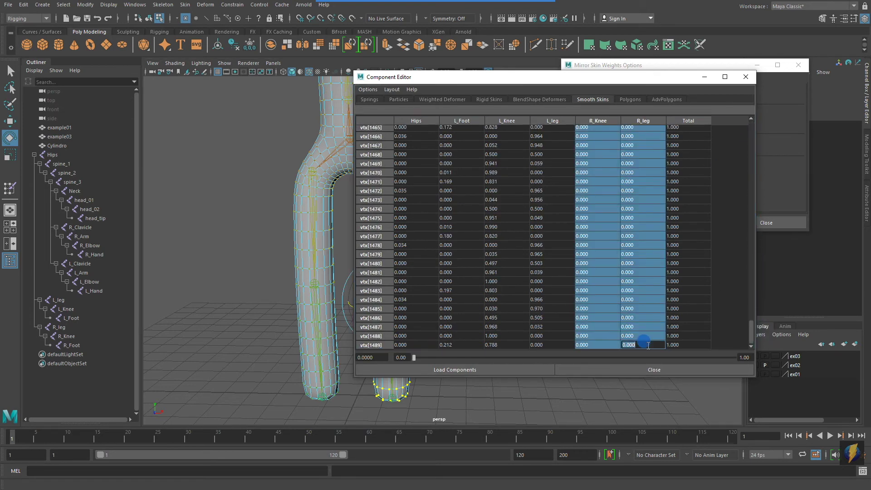
pyautogui.write('0')
pyautogui.press('Return')
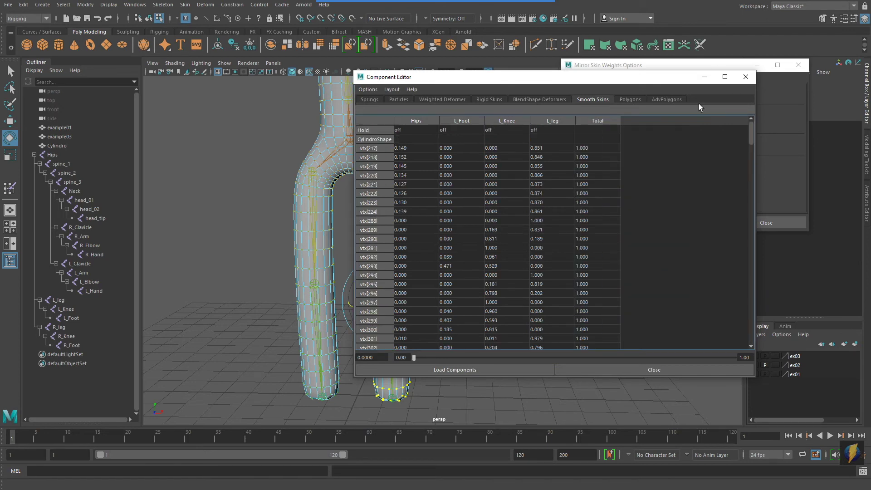
pyautogui.click(746, 76)
pyautogui.click(797, 68)
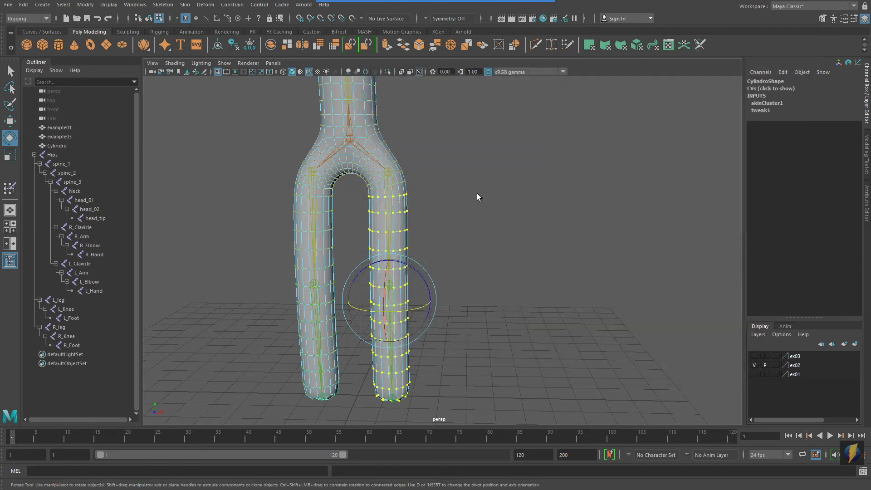
# Leave component mode on the Cylindro mesh and clear the selection
pyautogui.press('f')
pyautogui.moveTo(439, 205); pyautogui.dragTo(481, 191, button='right')
pyautogui.click(517, 194)
pyautogui.scroll(-5, 521, 196)
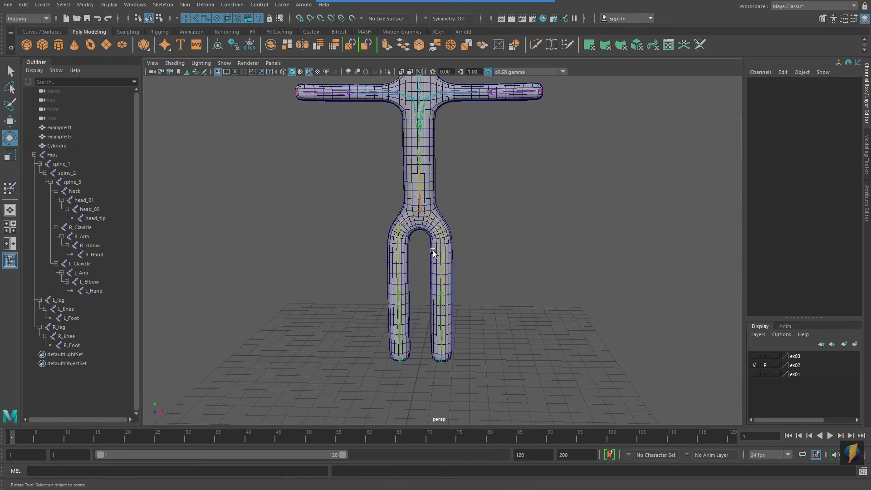
# Rotate the R_leg joint about -69.4 degrees around Y to test its deformation, and undo the rotation
pyautogui.click(399, 251)
pyautogui.moveTo(423, 205); pyautogui.dragTo(503, 243)
pyautogui.hotkey('ctrl', 'z')
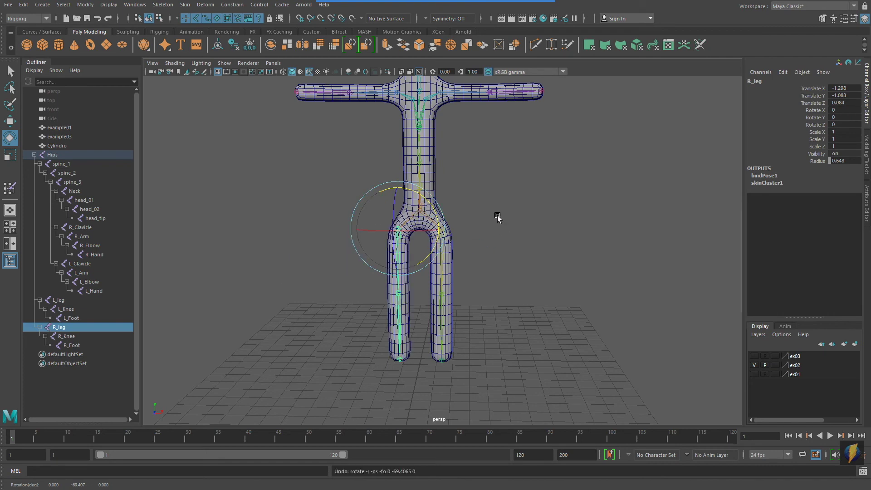
# Rotate the R_Arm and L_Arm joints together so both arms swing down beside the body
pyautogui.keyDown('alt'); pyautogui.moveTo(495, 192); pyautogui.dragTo(485, 251, button='middle'); pyautogui.keyUp('alt')
pyautogui.keyDown('alt'); pyautogui.moveTo(474, 250); pyautogui.dragTo(494, 252); pyautogui.keyUp('alt')
pyautogui.keyDown('alt'); pyautogui.moveTo(494, 253); pyautogui.dragTo(465, 226, button='right'); pyautogui.keyUp('alt')
pyautogui.keyDown('alt'); pyautogui.moveTo(466, 226); pyautogui.dragTo(461, 233, button='middle'); pyautogui.keyUp('alt')
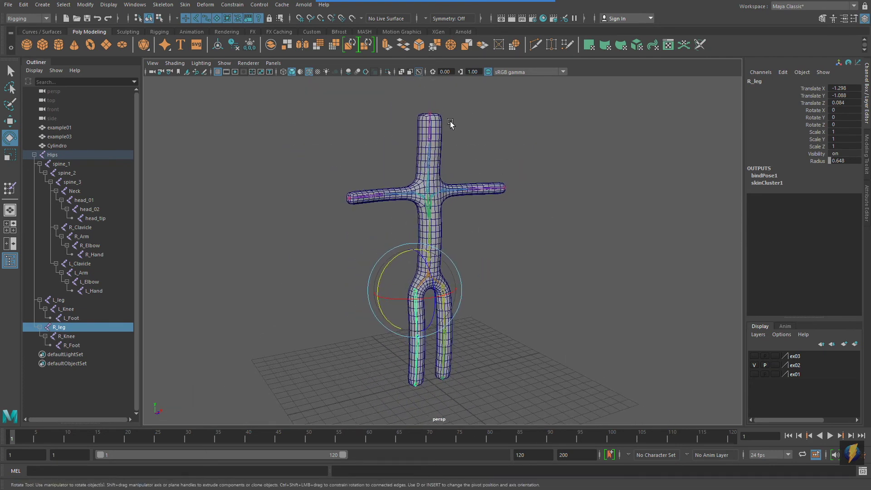
pyautogui.keyDown('alt'); pyautogui.moveTo(421, 84); pyautogui.dragTo(458, 181, button='right'); pyautogui.keyUp('alt')
pyautogui.keyDown('alt'); pyautogui.moveTo(458, 181); pyautogui.dragTo(420, 187); pyautogui.keyUp('alt')
pyautogui.click(404, 185)
pyautogui.keyDown('alt'); pyautogui.moveTo(474, 188); pyautogui.dragTo(459, 170); pyautogui.keyUp('alt')
pyautogui.keyDown('shift'); pyautogui.click(460, 179); pyautogui.keyUp('shift')
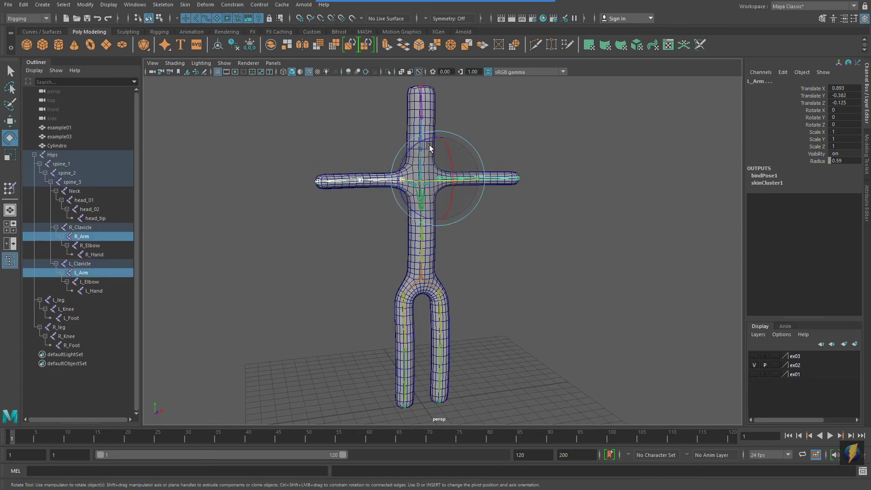
pyautogui.moveTo(422, 144); pyautogui.dragTo(521, 73)
# Swing the R_Arm joint away from the body and bend the R_Elbow joint about 42.8 degrees around Y
pyautogui.press('Down')
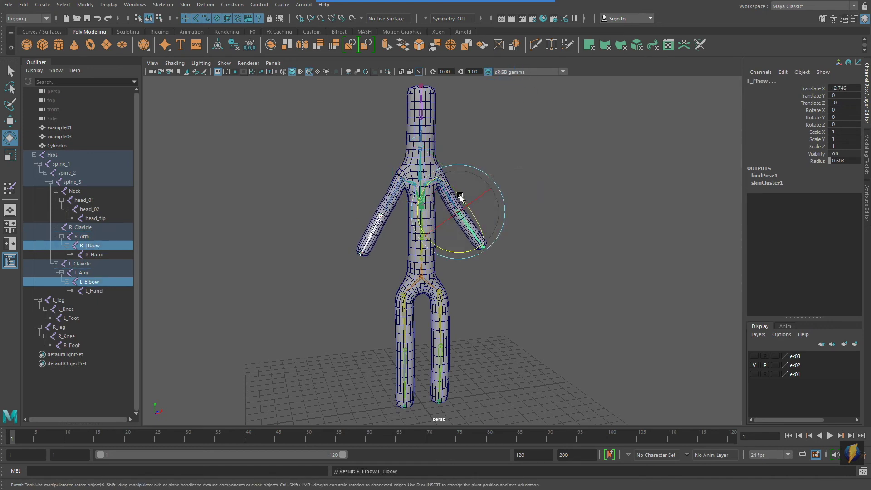
pyautogui.keyDown('alt'); pyautogui.moveTo(461, 198); pyautogui.dragTo(422, 174); pyautogui.keyUp('alt')
pyautogui.click(445, 201)
pyautogui.click(424, 206)
pyautogui.press('Down')
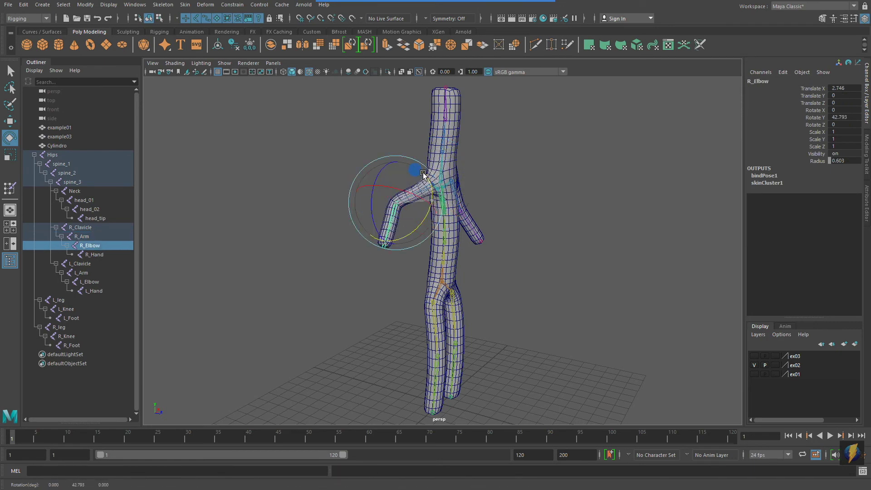
# Pose the other arm by swinging the L_Arm joint and bending the L_Elbow joint
pyautogui.keyDown('alt'); pyautogui.moveTo(522, 216); pyautogui.dragTo(431, 212); pyautogui.keyUp('alt')
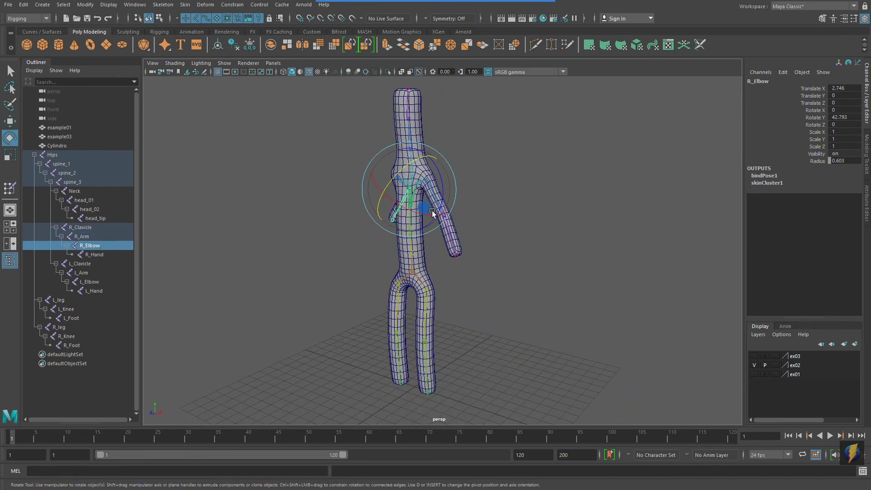
pyautogui.click(463, 201)
pyautogui.click(436, 200)
pyautogui.keyDown('alt'); pyautogui.moveTo(496, 207); pyautogui.dragTo(384, 204); pyautogui.keyUp('alt')
pyautogui.click(377, 210)
pyautogui.moveTo(404, 240); pyautogui.dragTo(381, 234)
# Tilt the Hips joint about 9.3 degrees around X to lean the whole body
pyautogui.click(427, 260)
pyautogui.moveTo(448, 233)
pyautogui.mouseDown()
pyautogui.moveTo(436, 228)
pyautogui.moveTo(445, 230)
pyautogui.mouseUp()
pyautogui.keyDown('alt'); pyautogui.moveTo(462, 200); pyautogui.dragTo(560, 200); pyautogui.keyUp('alt')
pyautogui.click(527, 272)
# Raise the R_leg joint forward and bend the R_Knee joint into a running pose
pyautogui.click(426, 255)
pyautogui.moveTo(463, 244); pyautogui.dragTo(517, 304)
pyautogui.click(481, 272)
pyautogui.keyDown('alt'); pyautogui.moveTo(547, 279); pyautogui.dragTo(459, 257); pyautogui.keyUp('alt')
# Swing the L_leg joint backward and bend the L_Knee joint about 26.1 degrees around Z
pyautogui.click(437, 244)
pyautogui.moveTo(462, 212); pyautogui.dragTo(448, 215)
pyautogui.click(461, 294)
pyautogui.moveTo(500, 275); pyautogui.dragTo(484, 256)
pyautogui.keyDown('alt'); pyautogui.moveTo(399, 214); pyautogui.dragTo(586, 215); pyautogui.keyUp('alt')
pyautogui.keyDown('alt'); pyautogui.moveTo(599, 191); pyautogui.dragTo(576, 250, button='middle'); pyautogui.keyUp('alt')
pyautogui.keyDown('alt'); pyautogui.moveTo(583, 249); pyautogui.dragTo(572, 250, button='right'); pyautogui.keyUp('alt')
pyautogui.keyDown('alt'); pyautogui.moveTo(573, 249); pyautogui.dragTo(633, 254); pyautogui.keyUp('alt')
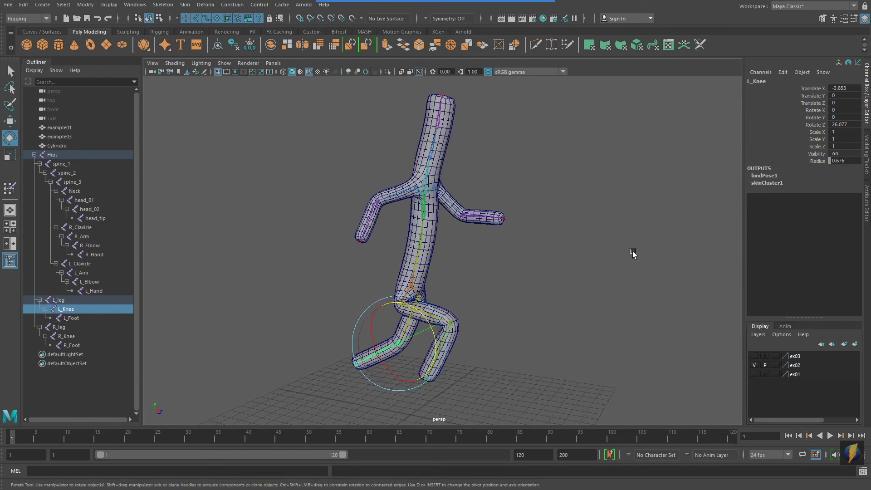
# Reset Rotate X, Y and Z to 0 on all joints from Hips to R_Foot, and clear the selection
pyautogui.click(57, 155)
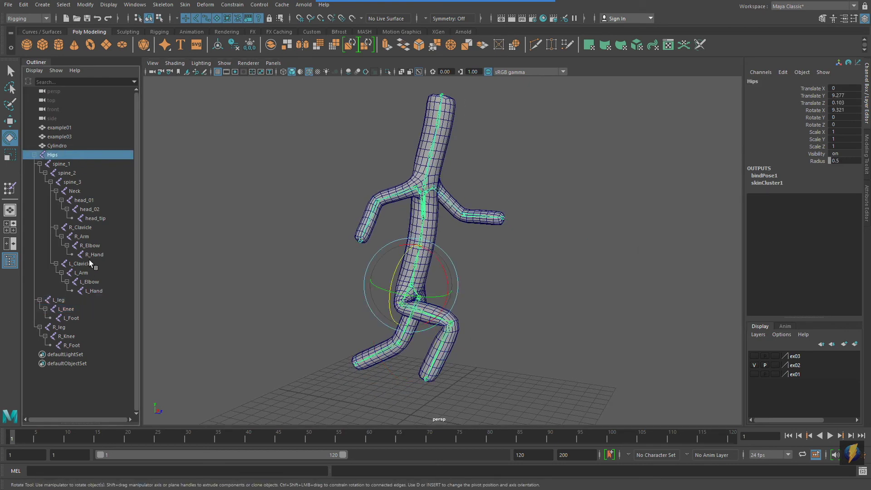
pyautogui.keyDown('shift'); pyautogui.click(75, 345); pyautogui.keyUp('shift')
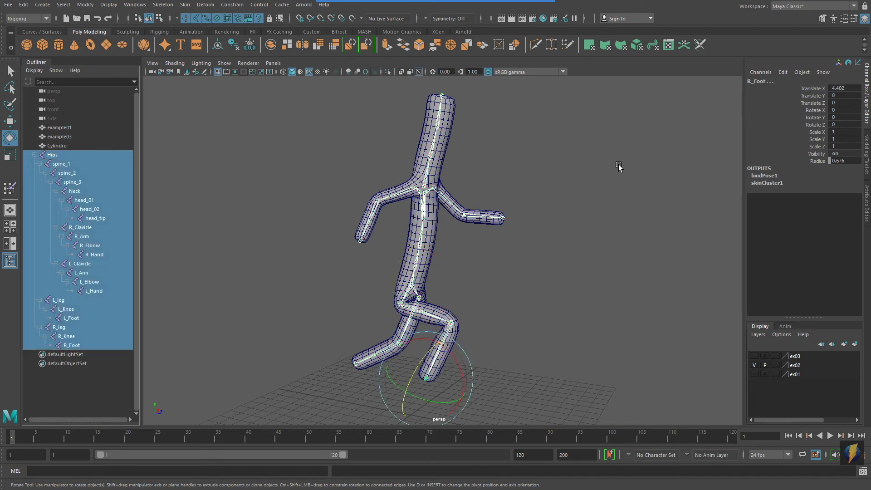
pyautogui.moveTo(839, 110); pyautogui.dragTo(841, 124)
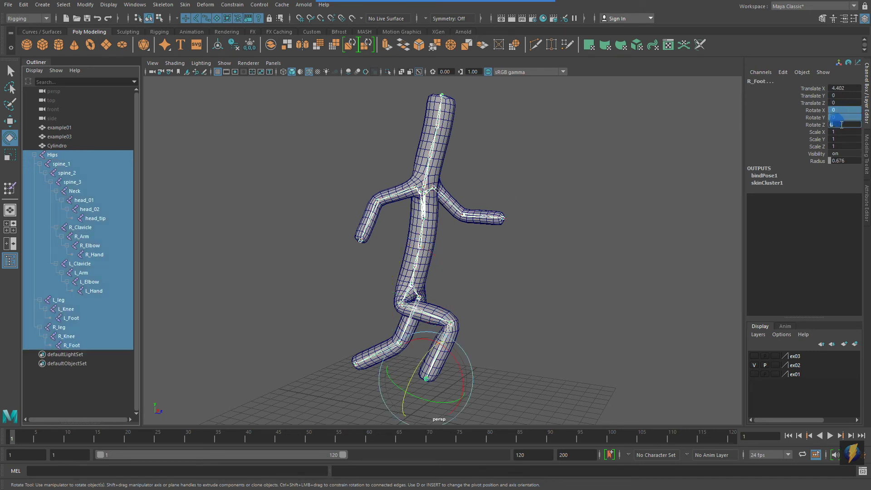
pyautogui.press('Return')
pyautogui.keyDown('alt'); pyautogui.moveTo(505, 297); pyautogui.dragTo(525, 254, button='middle'); pyautogui.keyUp('alt')
pyautogui.keyDown('alt'); pyautogui.moveTo(525, 254); pyautogui.dragTo(488, 257); pyautogui.keyUp('alt')
pyautogui.keyDown('alt'); pyautogui.moveTo(325, 294); pyautogui.dragTo(423, 291, button='right'); pyautogui.keyUp('alt')
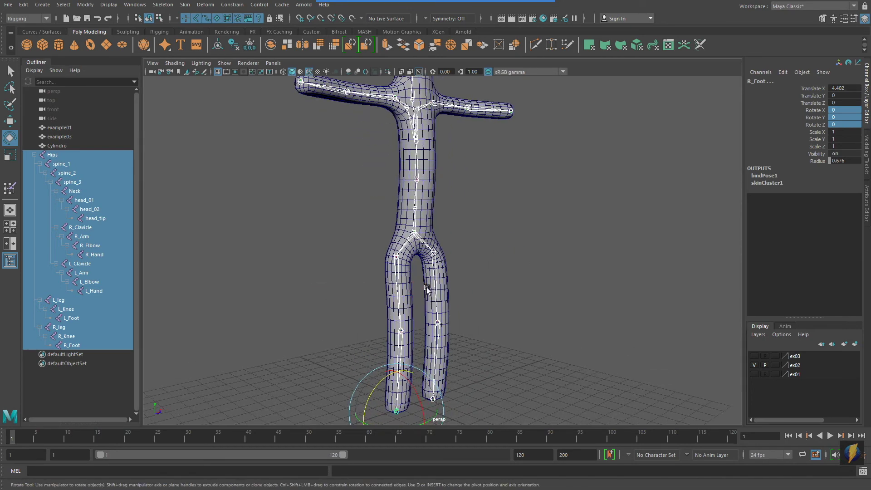
pyautogui.keyDown('alt'); pyautogui.moveTo(423, 293); pyautogui.dragTo(547, 248); pyautogui.keyUp('alt')
pyautogui.click(546, 247)
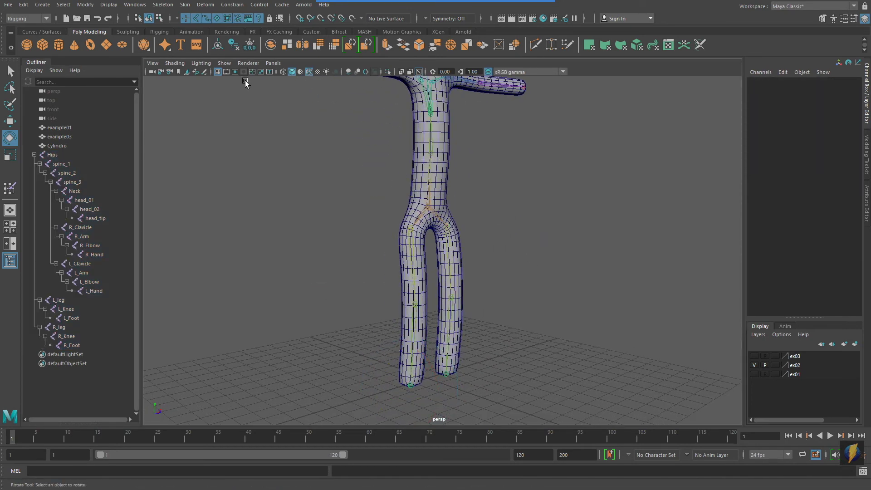
# Start the Create IK Handle tool with its settings open
pyautogui.click(166, 5)
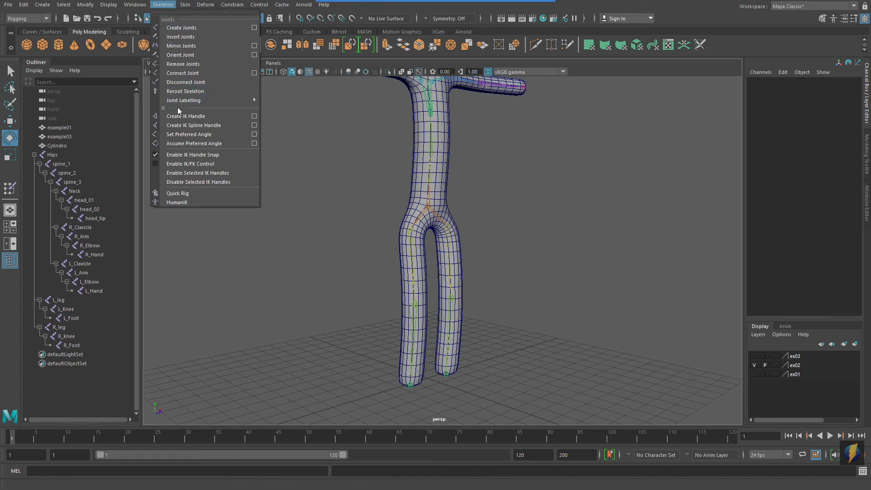
pyautogui.click(254, 116)
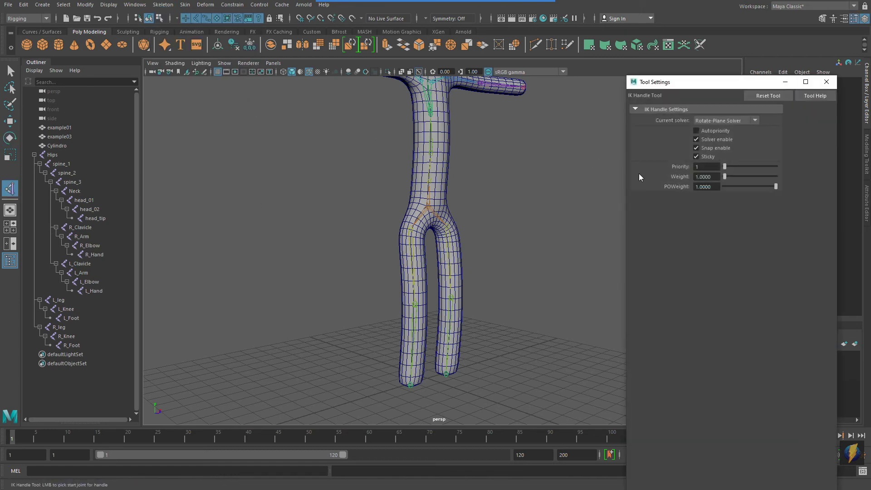
pyautogui.moveTo(695, 81); pyautogui.dragTo(713, 82)
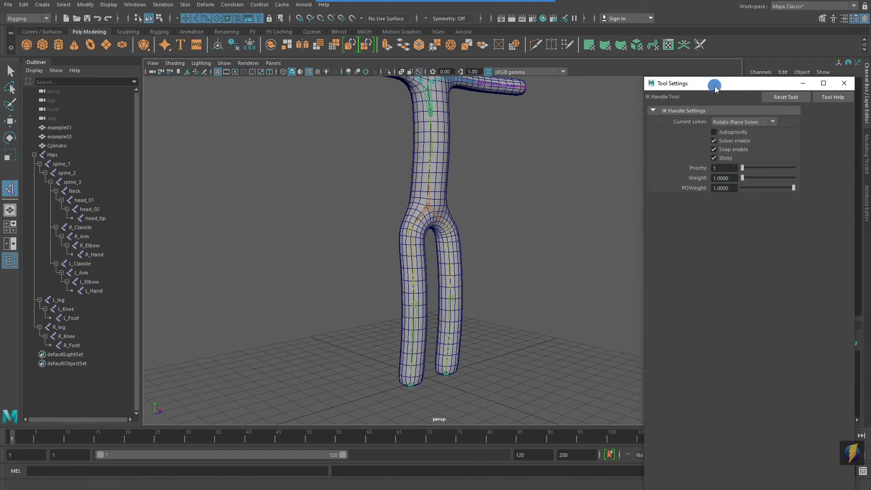
pyautogui.click(469, 18)
pyautogui.moveTo(585, 110); pyautogui.dragTo(711, 160)
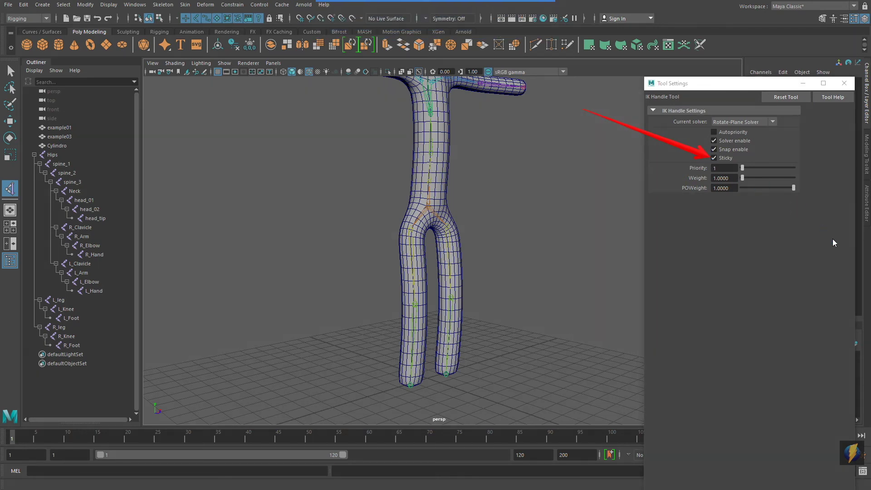
# Create an IK handle from the R_leg joint to the R_Foot joint using the Rotate-Plane Solver with Sticky enabled
pyautogui.keyDown('alt'); pyautogui.moveTo(556, 222); pyautogui.dragTo(513, 224, button='middle'); pyautogui.keyUp('alt')
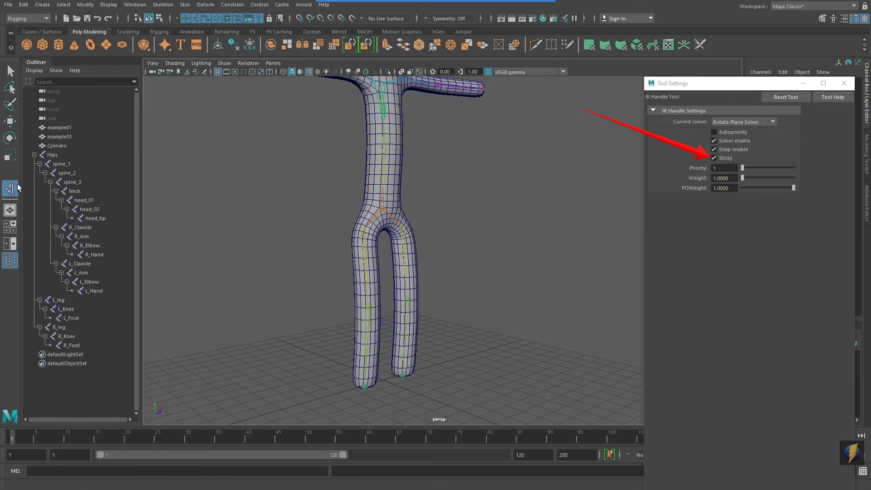
pyautogui.click(363, 230)
pyautogui.keyDown('alt'); pyautogui.moveTo(444, 255); pyautogui.dragTo(452, 222, button='middle'); pyautogui.keyUp('alt')
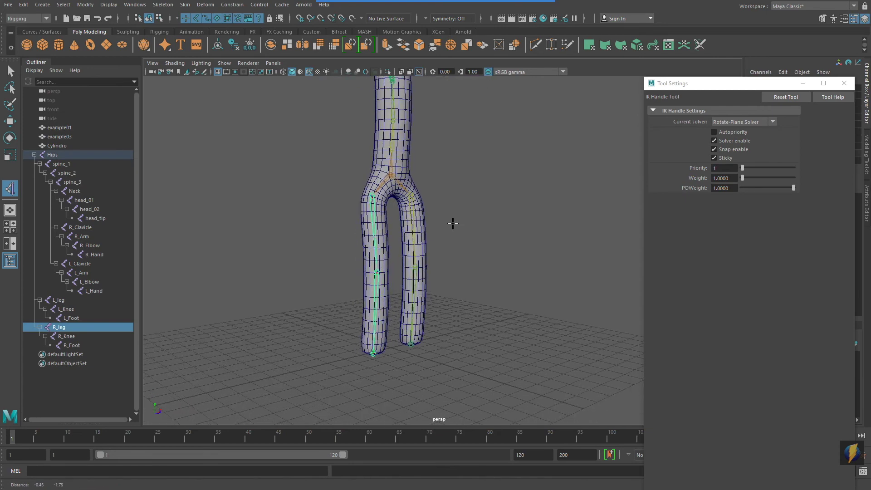
pyautogui.keyDown('alt'); pyautogui.moveTo(319, 283); pyautogui.dragTo(386, 275, button='right'); pyautogui.keyUp('alt')
pyautogui.click(357, 377)
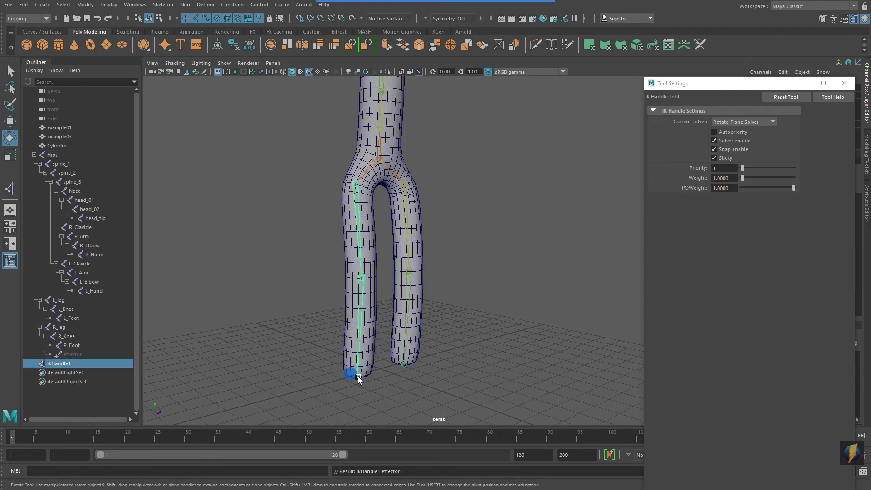
# Move the R_Foot's IK handle up and forward to test the knee bend, and undo the move
pyautogui.press('e')
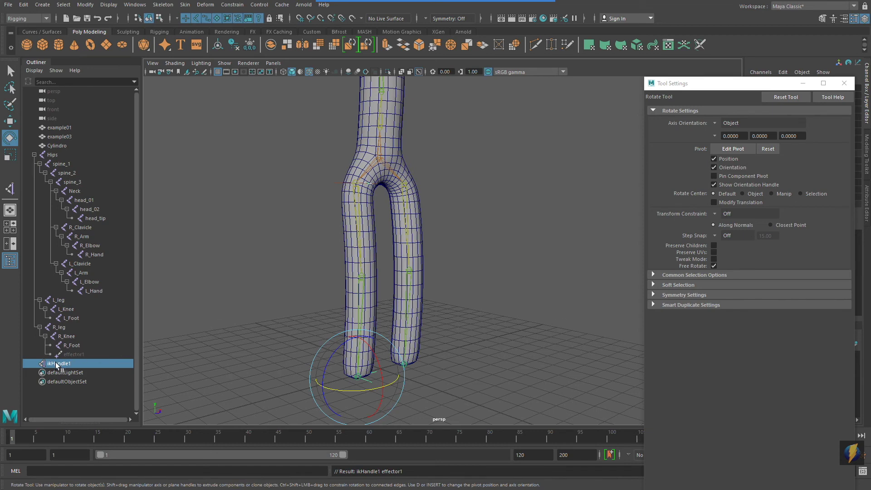
pyautogui.click(10, 123)
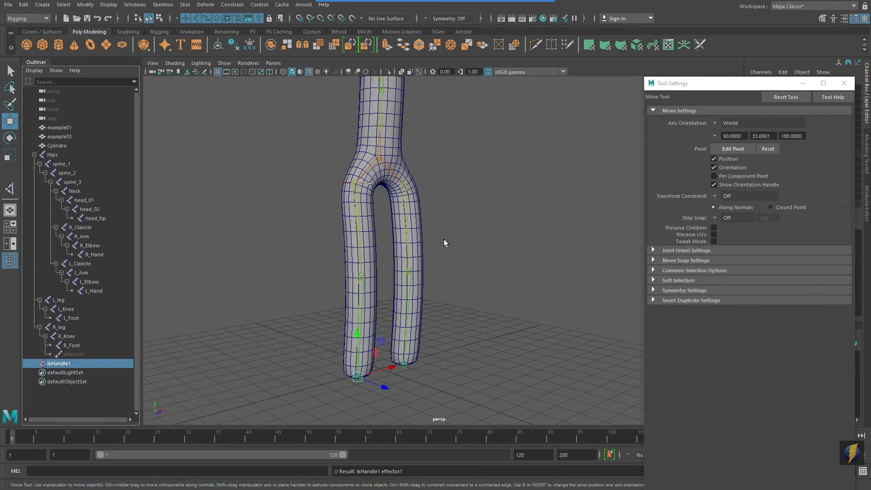
pyautogui.keyDown('alt'); pyautogui.moveTo(464, 260); pyautogui.dragTo(484, 250, button='middle'); pyautogui.keyUp('alt')
pyautogui.keyDown('alt'); pyautogui.moveTo(438, 267); pyautogui.dragTo(454, 264); pyautogui.keyUp('alt')
pyautogui.moveTo(452, 329); pyautogui.dragTo(495, 276, button='middle')
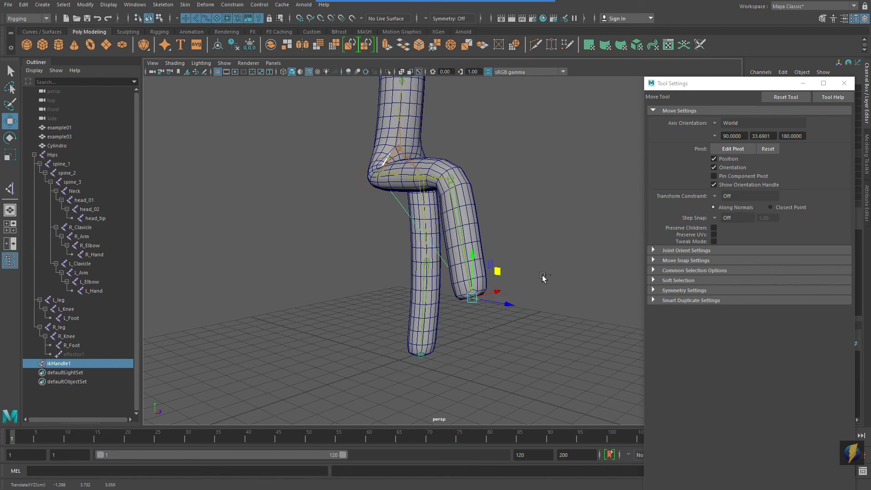
pyautogui.hotkey('ctrl', 'z')
# Move the Hips joint vertically to test the sticky IK handle on the R_leg, and restore the joint's position
pyautogui.keyDown('alt'); pyautogui.moveTo(542, 275); pyautogui.dragTo(495, 267); pyautogui.keyUp('alt')
pyautogui.click(391, 151)
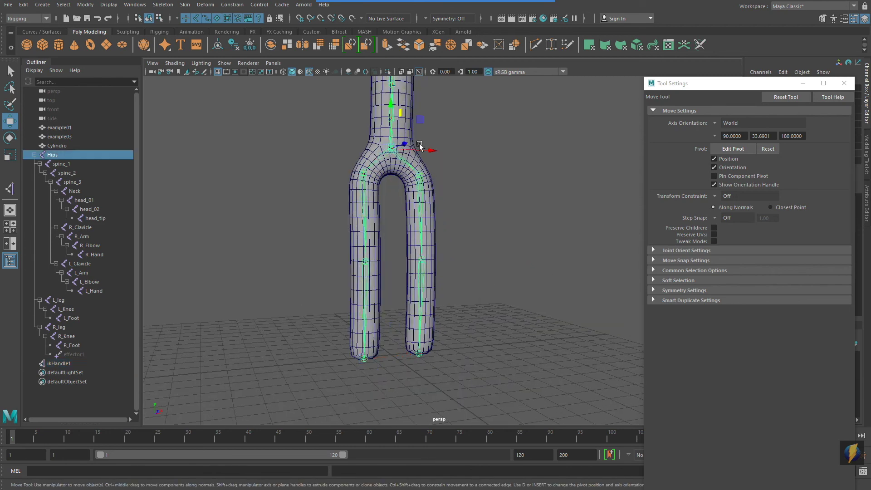
pyautogui.keyDown('alt'); pyautogui.moveTo(419, 145); pyautogui.dragTo(423, 170, button='middle'); pyautogui.keyUp('alt')
pyautogui.moveTo(397, 134); pyautogui.dragTo(451, 241)
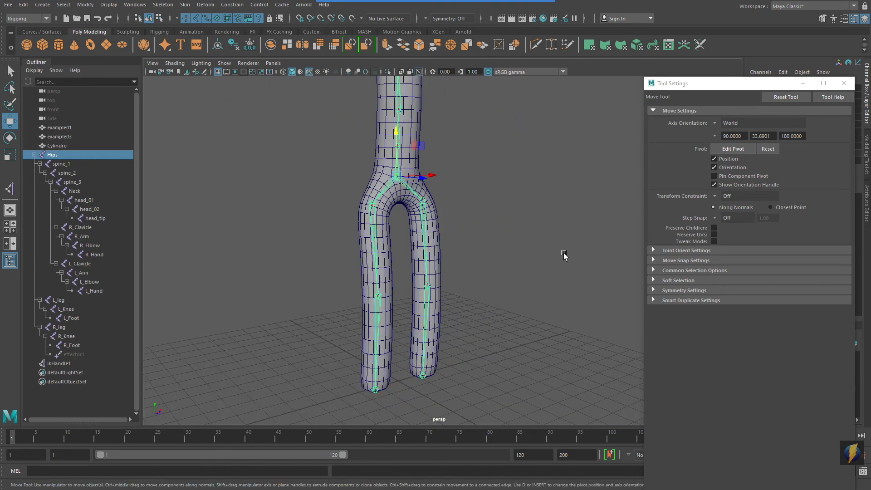
# Create a sticky Rotate-Plane IK handle from the L_leg joint to the L_Foot joint, and close the tool settings
pyautogui.click(10, 189)
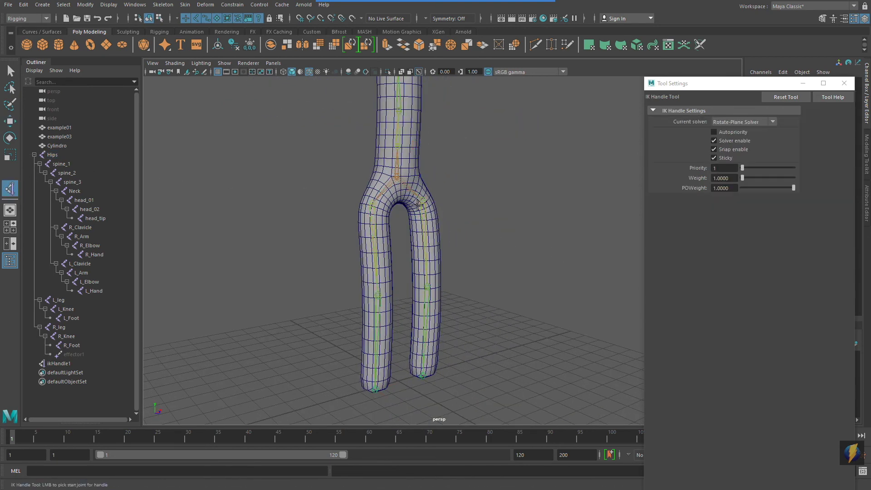
pyautogui.click(417, 196)
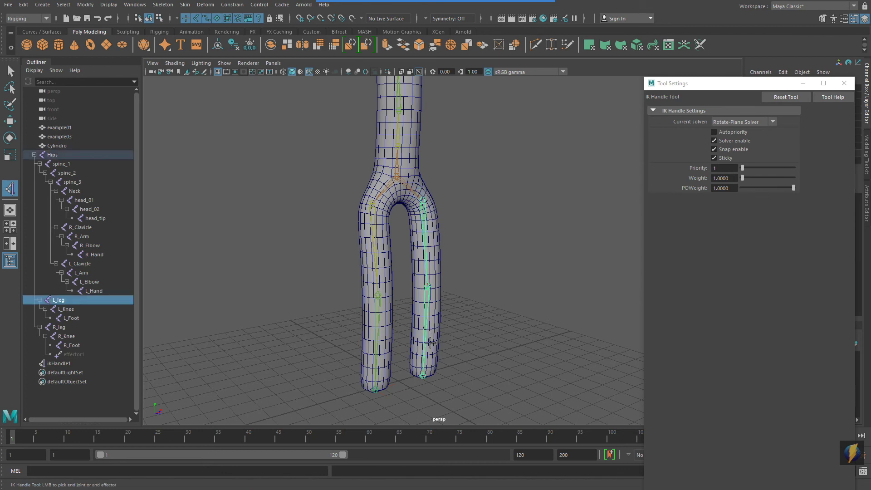
pyautogui.click(423, 376)
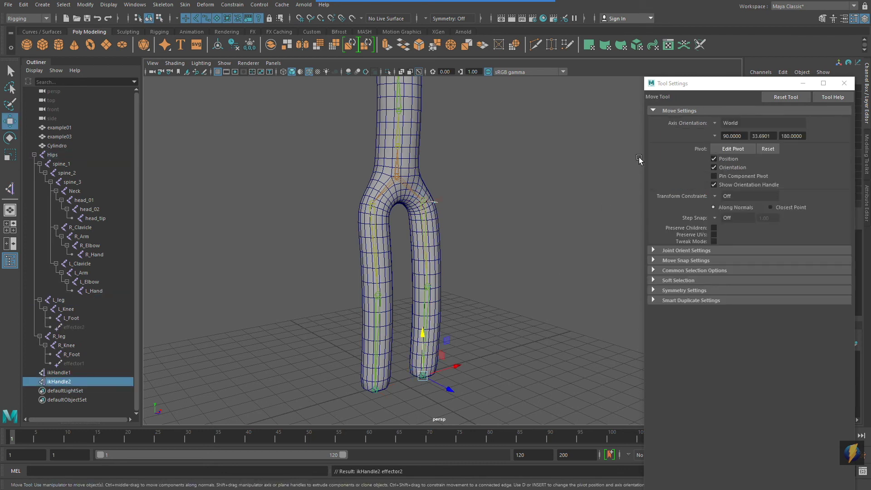
pyautogui.click(843, 84)
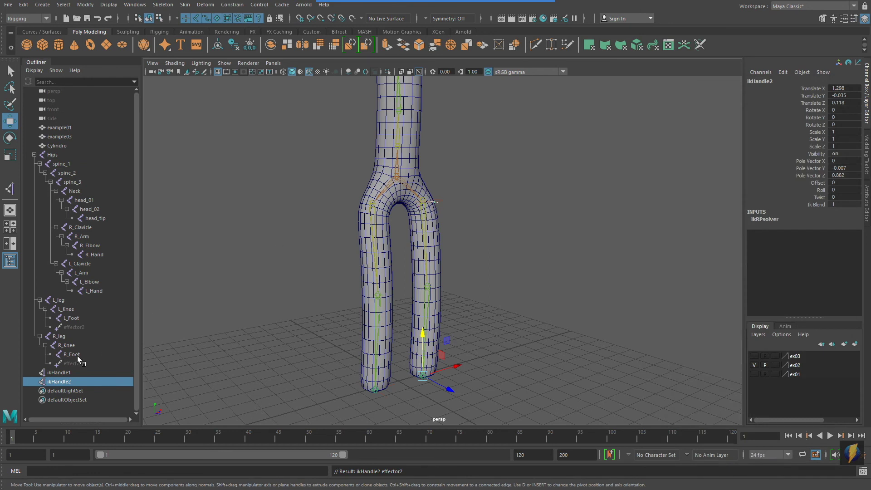
# Rename the leg IK handles as R_Leg_ikHandle1 and L_Leg_ikHandle2, and collapse the Hips hierarchy
pyautogui.click(59, 372)
pyautogui.doubleClick(764, 81)
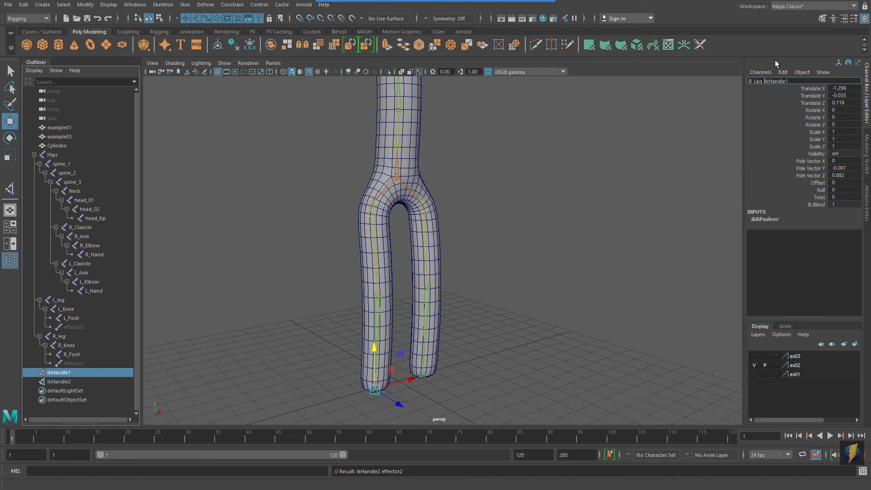
pyautogui.press('Return')
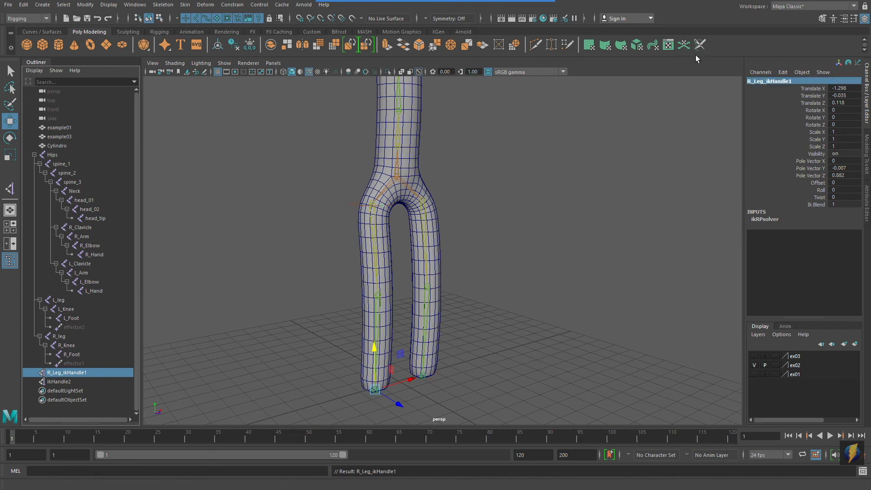
pyautogui.click(59, 382)
pyautogui.doubleClick(756, 82)
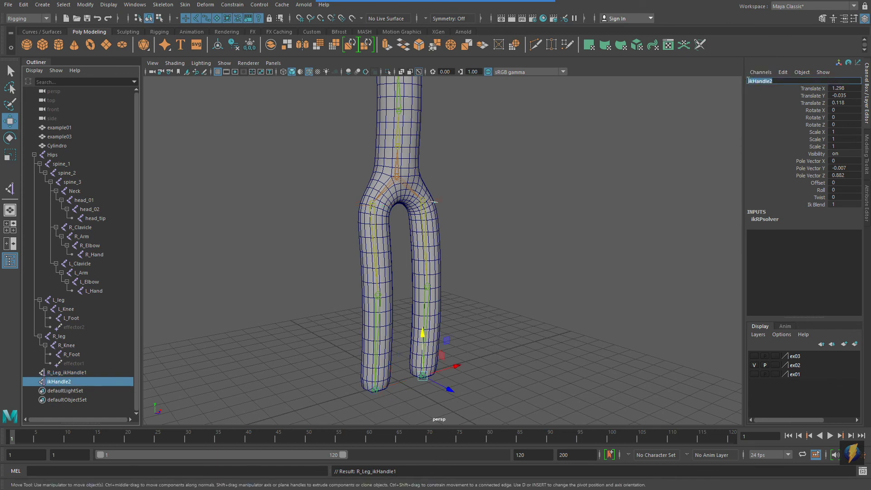
pyautogui.write('L_Leg_')
pyautogui.press('Return')
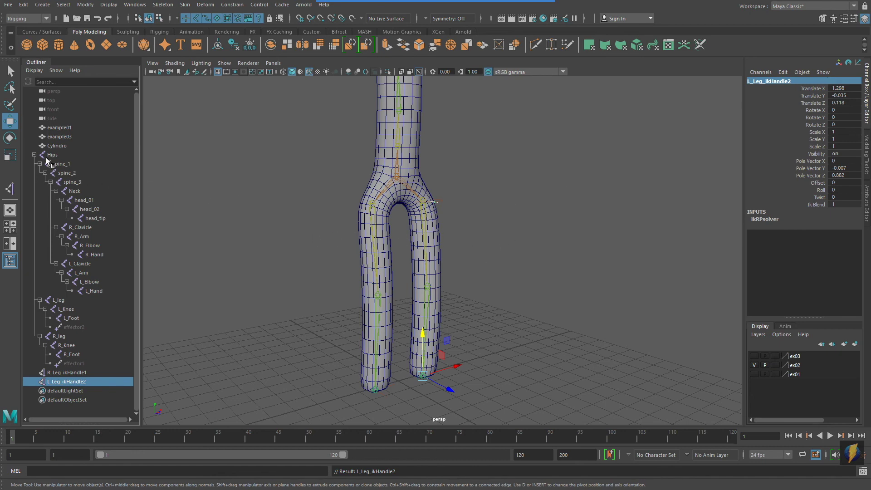
pyautogui.click(34, 155)
# Move the Hips joint sideways and down to test both sticky leg IK handles, and undo the moves
pyautogui.keyDown('alt'); pyautogui.moveTo(511, 238); pyautogui.dragTo(518, 235); pyautogui.keyUp('alt')
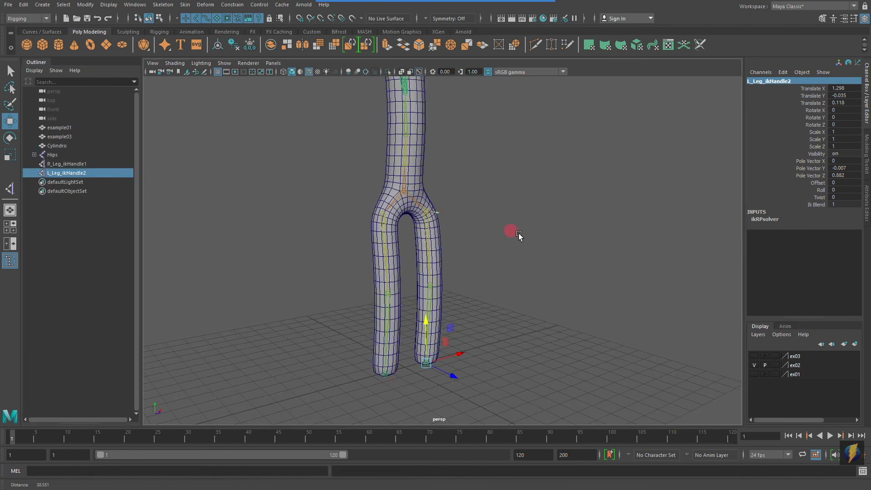
pyautogui.click(404, 191)
pyautogui.keyDown('alt'); pyautogui.moveTo(539, 188); pyautogui.dragTo(551, 223, button='middle'); pyautogui.keyUp('alt')
pyautogui.keyDown('alt'); pyautogui.moveTo(577, 234); pyautogui.dragTo(504, 234, button='right'); pyautogui.keyUp('alt')
pyautogui.keyDown('alt'); pyautogui.moveTo(504, 235); pyautogui.dragTo(472, 229); pyautogui.keyUp('alt')
pyautogui.keyDown('alt'); pyautogui.moveTo(472, 229); pyautogui.dragTo(497, 250, button='middle'); pyautogui.keyUp('alt')
pyautogui.moveTo(465, 219); pyautogui.dragTo(418, 257)
pyautogui.hotkey('ctrl', 'z')
pyautogui.hotkey('ctrl', 'z')
pyautogui.hotkey('ctrl', 'z')
pyautogui.hotkey('ctrl', 'z')
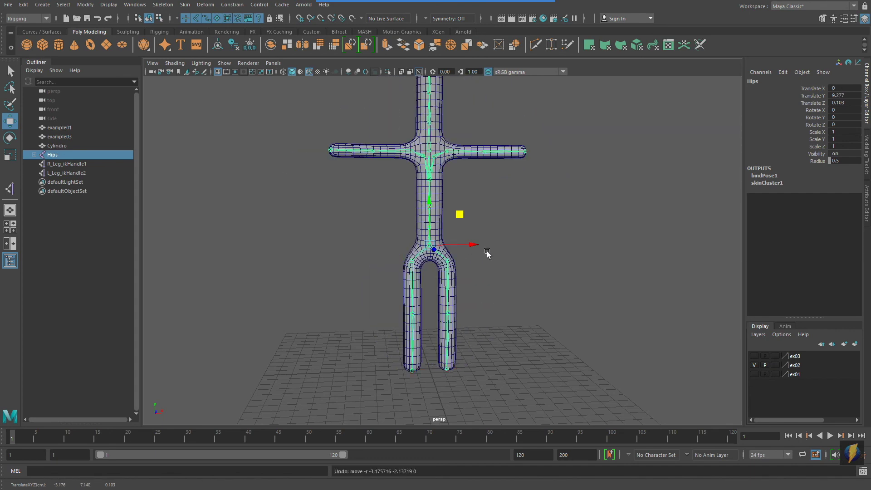
# Rotate the Hips joint around different axes to test how the legs follow, and undo the rotations
pyautogui.press('e')
pyautogui.moveTo(450, 208); pyautogui.dragTo(431, 224)
pyautogui.hotkey('ctrl', 'z')
pyautogui.moveTo(461, 252); pyautogui.dragTo(433, 227)
pyautogui.hotkey('ctrl', 'z')
pyautogui.hotkey('ctrl', 'z')
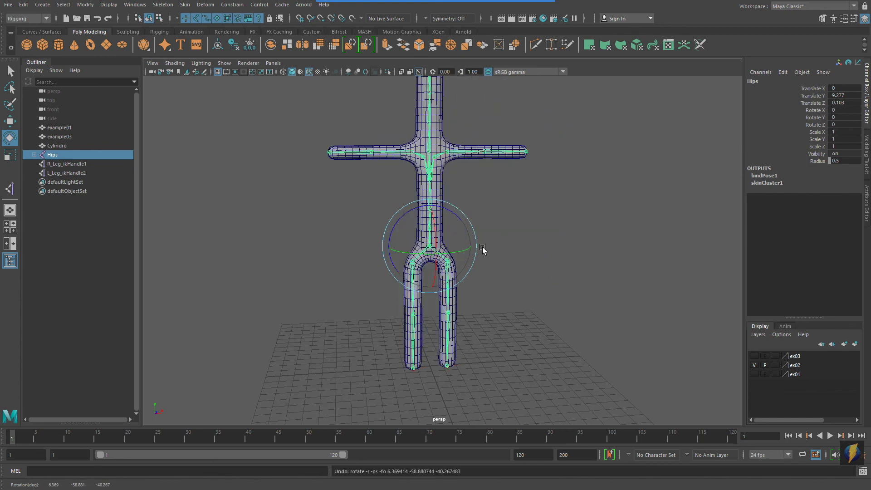
# Lower the Hips joint to a Translate Y of about 6.79 so that both knees bend
pyautogui.press('w')
pyautogui.keyDown('alt'); pyautogui.moveTo(493, 251); pyautogui.dragTo(518, 238); pyautogui.keyUp('alt')
pyautogui.moveTo(442, 183); pyautogui.dragTo(490, 234)
pyautogui.keyDown('alt'); pyautogui.moveTo(280, 221); pyautogui.dragTo(229, 213); pyautogui.keyUp('alt')
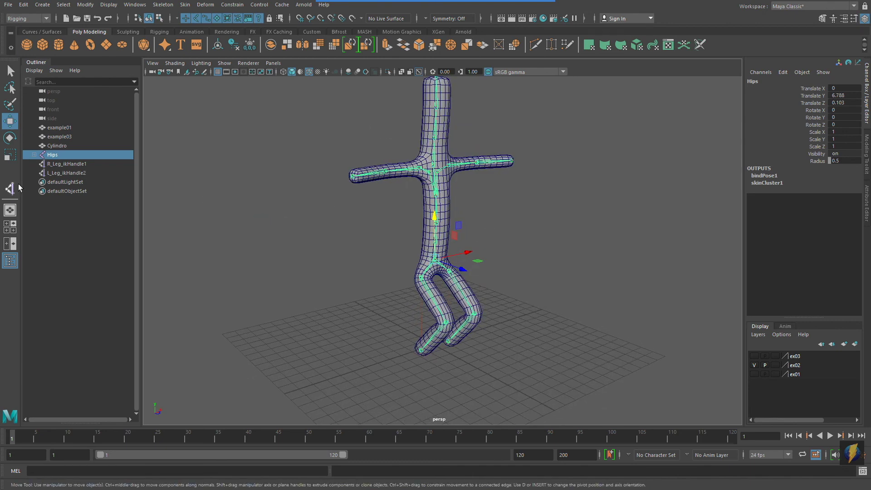
# Move R_Leg_ikHandle1 to test the foot's movement with bent knees, and undo the move
pyautogui.click(66, 164)
pyautogui.keyDown('alt'); pyautogui.moveTo(456, 255); pyautogui.dragTo(397, 290); pyautogui.keyUp('alt')
pyautogui.hotkey('ctrl', 'z')
# Increase the Twist of R_Leg_ikHandle1 to about 96 to swing the knee outward, and undo the change
pyautogui.keyDown('alt'); pyautogui.moveTo(462, 294); pyautogui.dragTo(580, 257); pyautogui.keyUp('alt')
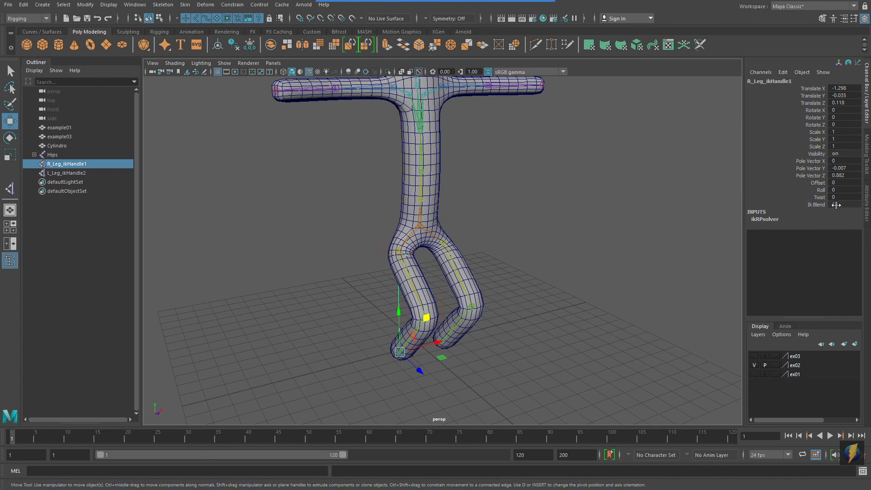
pyautogui.click(820, 198)
pyautogui.moveTo(540, 252); pyautogui.dragTo(578, 268, button='middle')
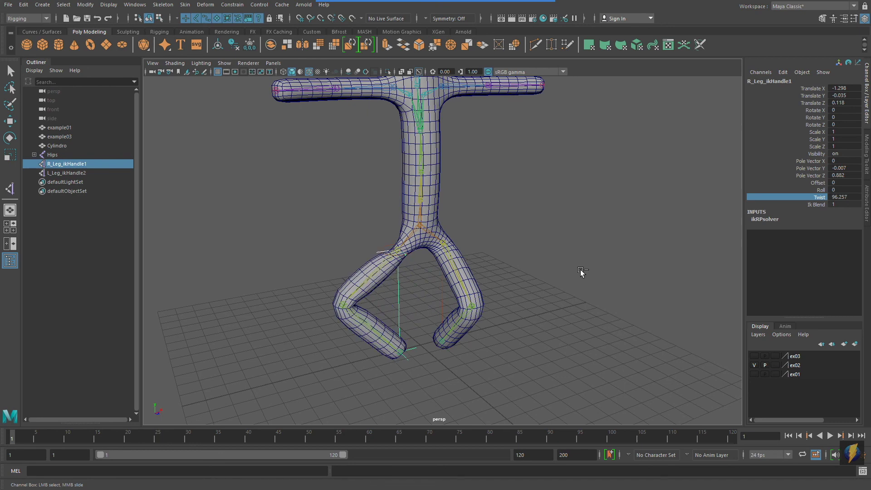
pyautogui.hotkey('ctrl', 'z')
# Examine the Cylindro rig's pose and dance animation from several angles
pyautogui.keyDown('alt'); pyautogui.moveTo(612, 247); pyautogui.dragTo(497, 295); pyautogui.keyUp('alt')
pyautogui.keyDown('alt'); pyautogui.moveTo(393, 301); pyautogui.dragTo(414, 300, button='right'); pyautogui.keyUp('alt')
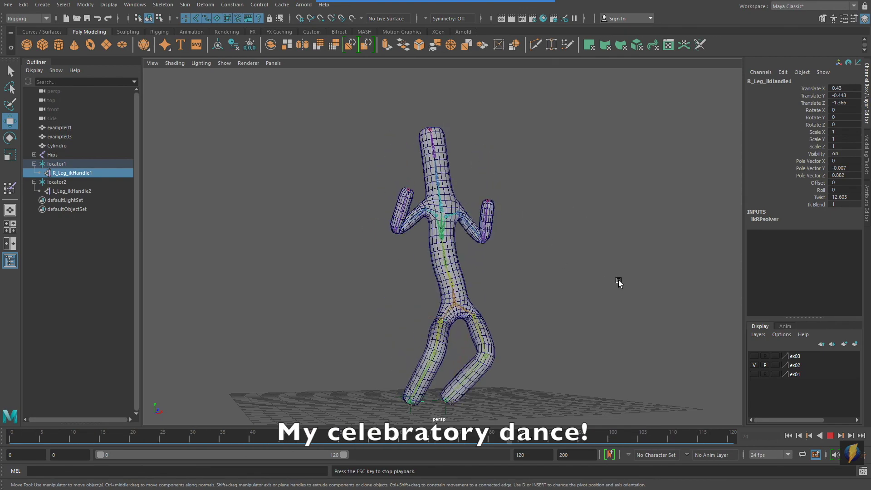
pyautogui.keyDown('alt'); pyautogui.moveTo(620, 281); pyautogui.dragTo(433, 298); pyautogui.keyUp('alt')
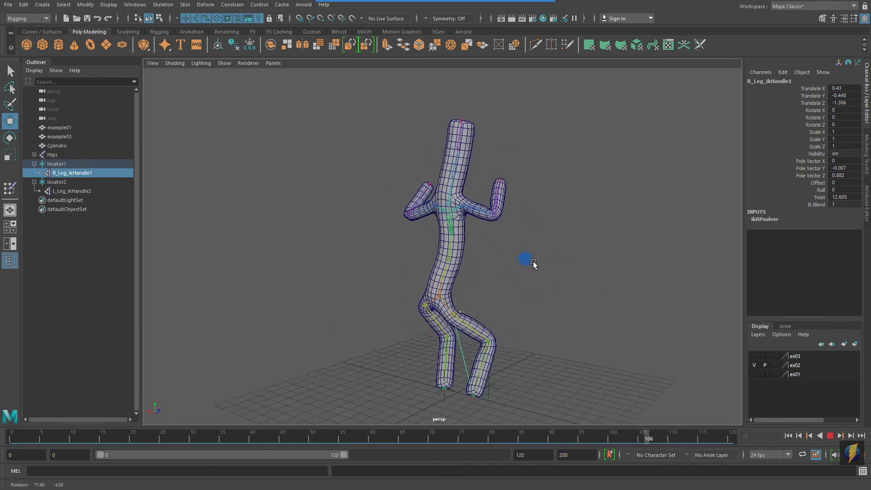